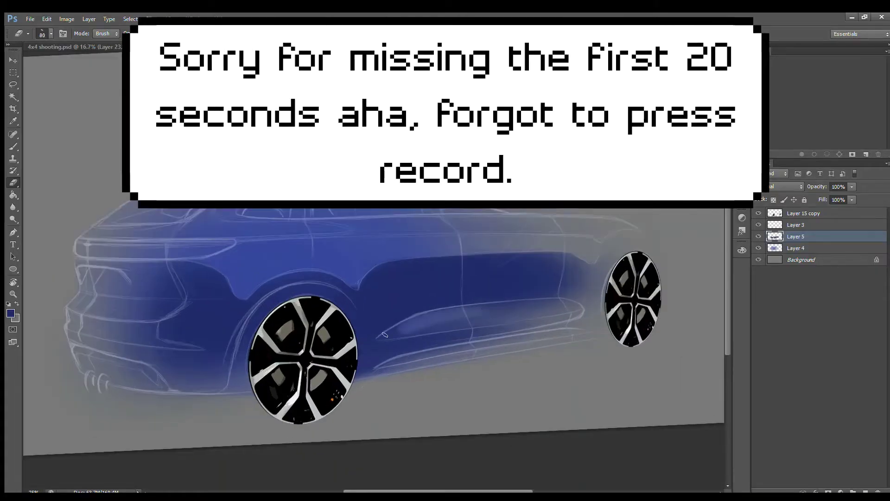
Fade the blue along the lower sill on Layer 5 using a slightly larger soft eraser
key(bracketright)
drag(376, 337, 527, 300)
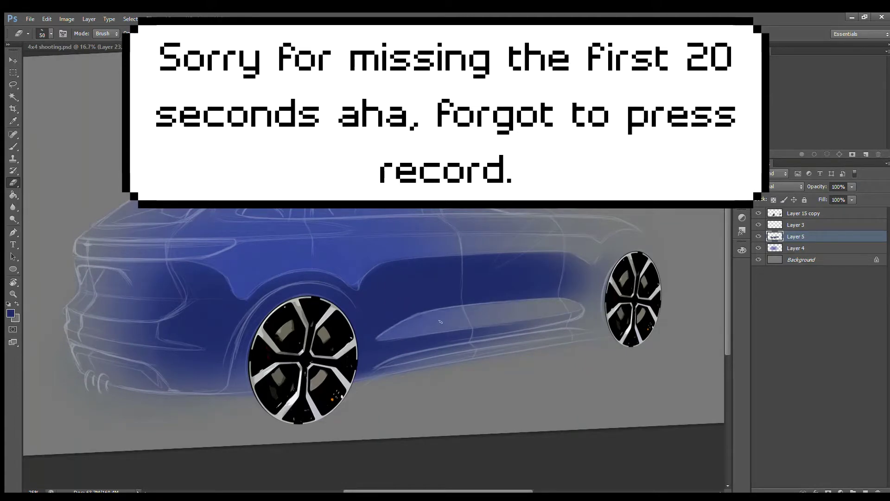
drag(391, 361, 580, 328)
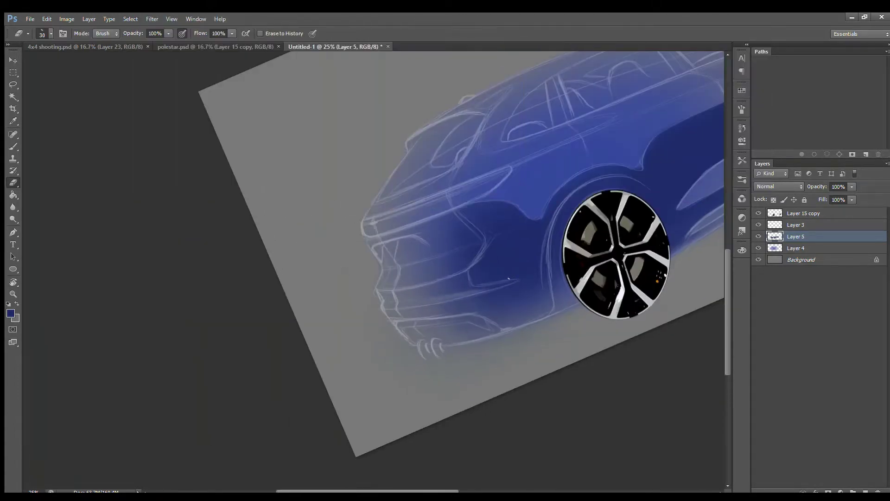
Erase blue from the lower rear body and below the car's edge on Layer 5, checking without sketch lines
key(bracketleft)
drag(430, 275, 481, 239)
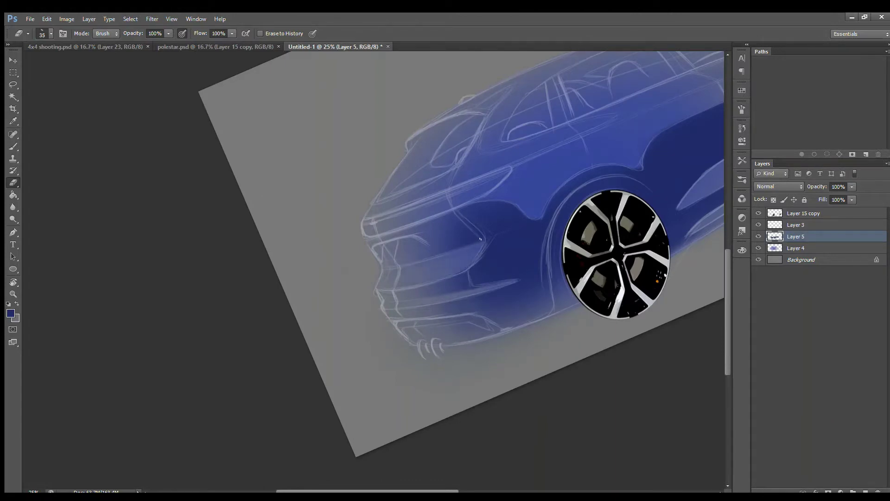
click(759, 224)
key(bracketright)
key(bracketright)
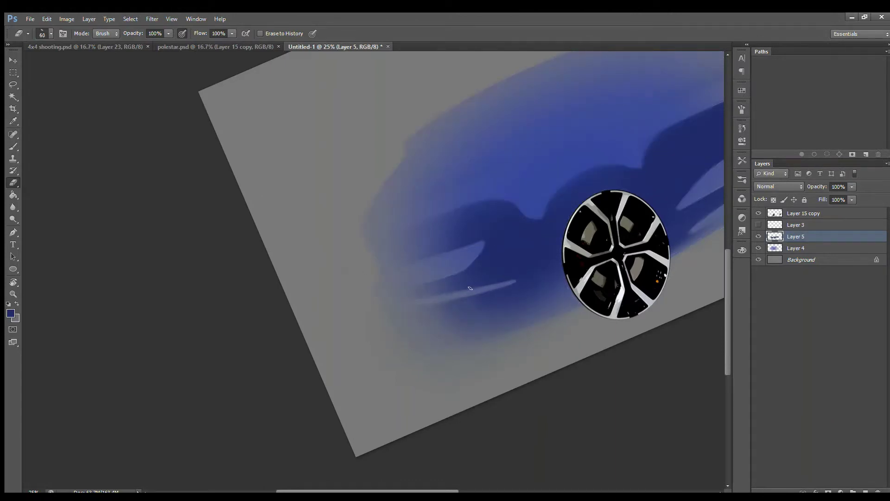
key(ctrl+z)
key(alt+bracketleft)
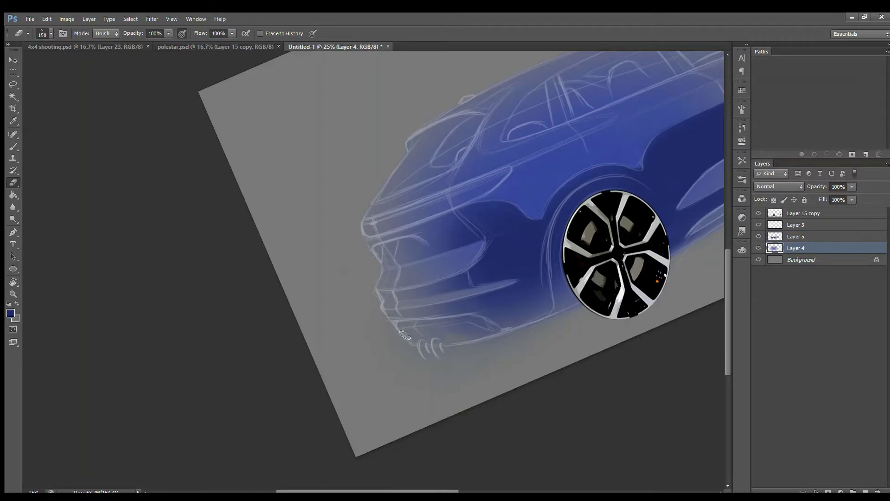
key(alt+bracketright)
drag(495, 334, 436, 351)
key(bracketleft)
key(bracketleft)
key(bracketleft)
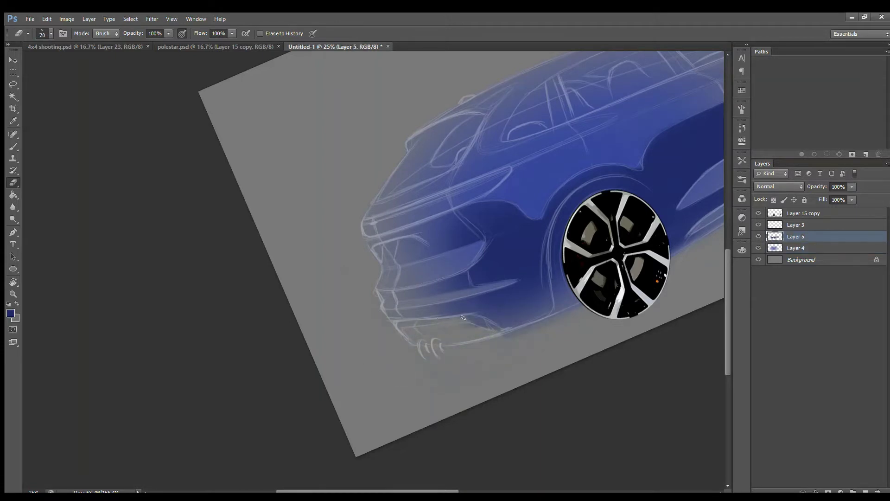
On new Layer 6, paint a sampled light blue highlight near the rear window
key(ctrl+minus)
click(819, 248)
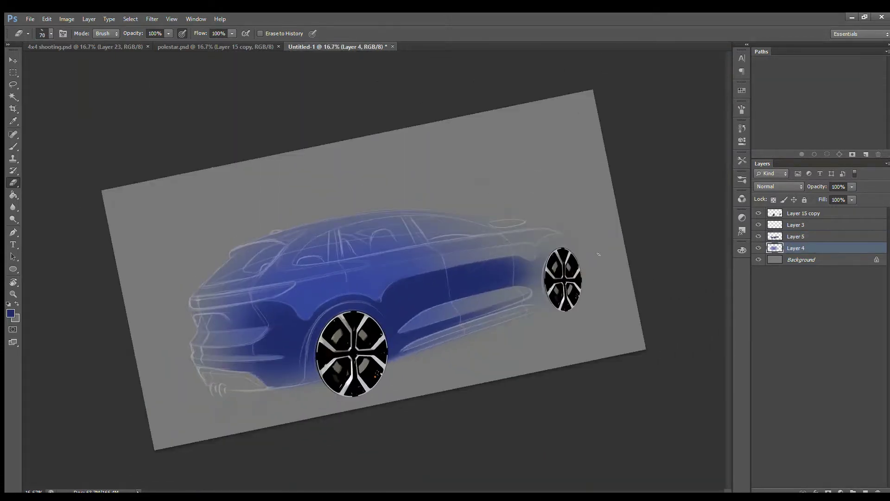
key(b)
key(alt)
key(ctrl+shift+alt+n)
drag(334, 269, 235, 288)
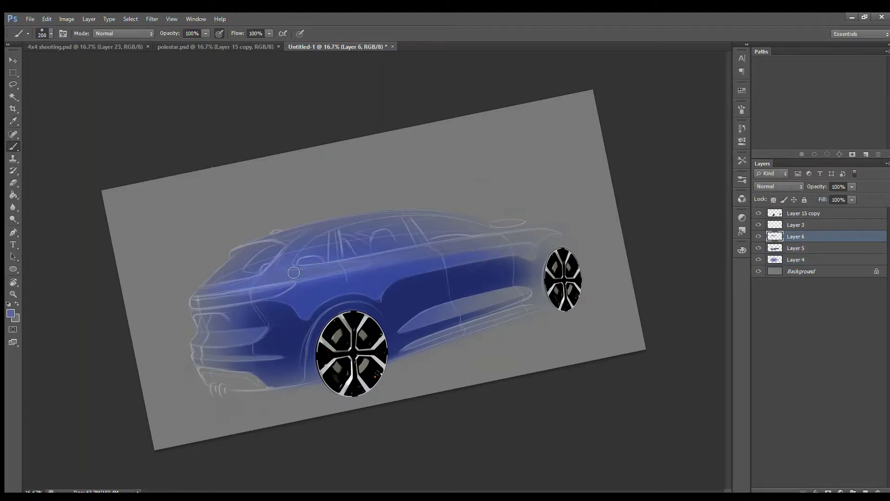
On new Layer 7, paint a light blue highlight over the rear wheel arch
click(758, 225)
key(e)
key(alt+bracketleft)
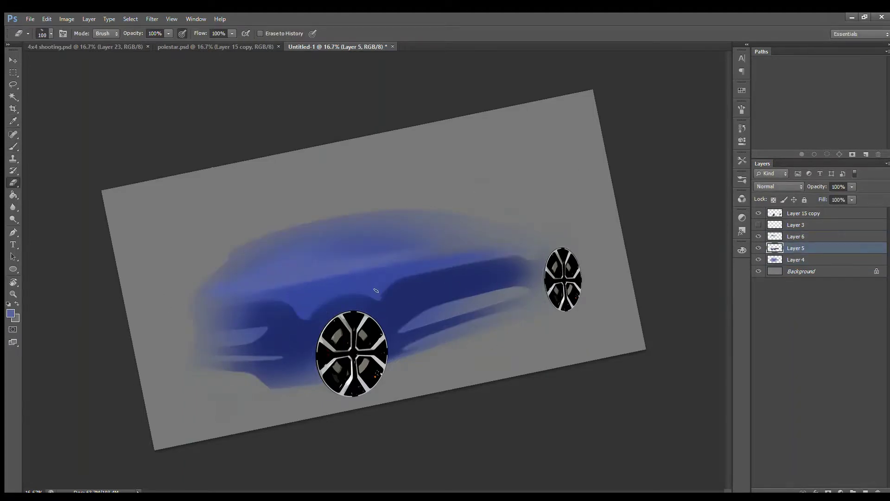
click(759, 225)
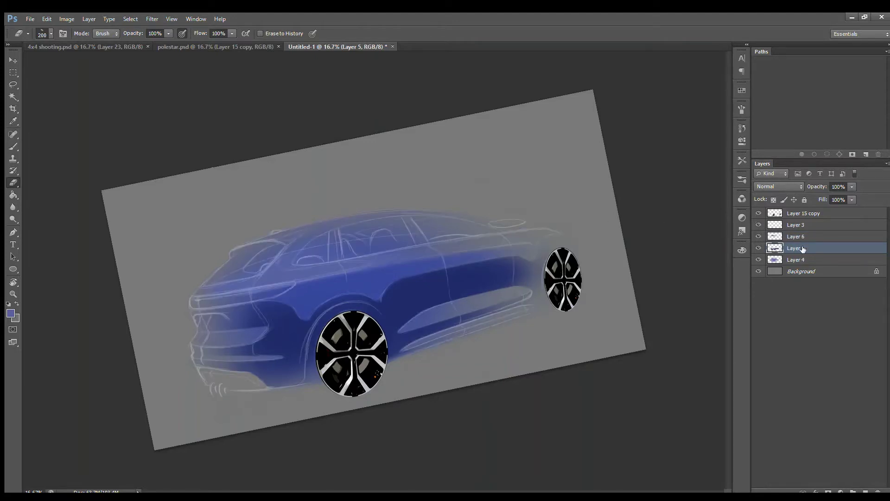
key(ctrl+shift+alt+n)
key(b)
drag(405, 313, 349, 306)
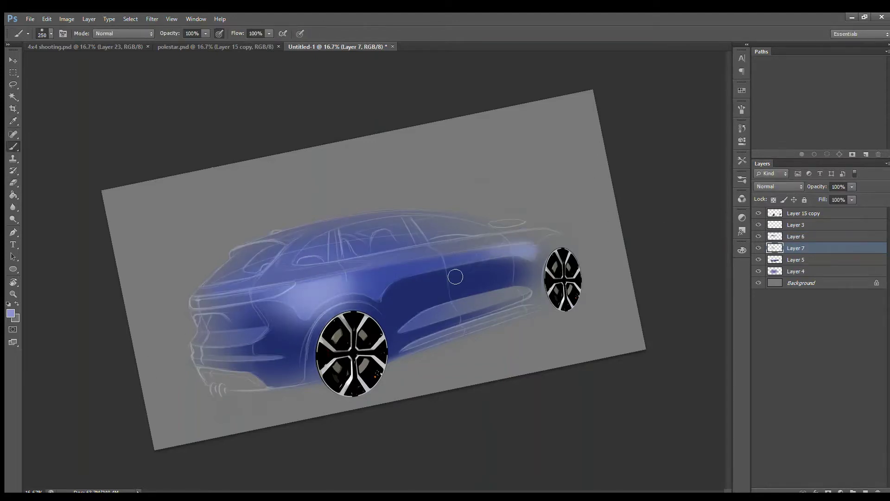
Hide the sketch lines and step through Layers 6 and 7 to review the highlight
key(m)
key(ctrl+shift+d)
key(ctrl+d)
click(759, 225)
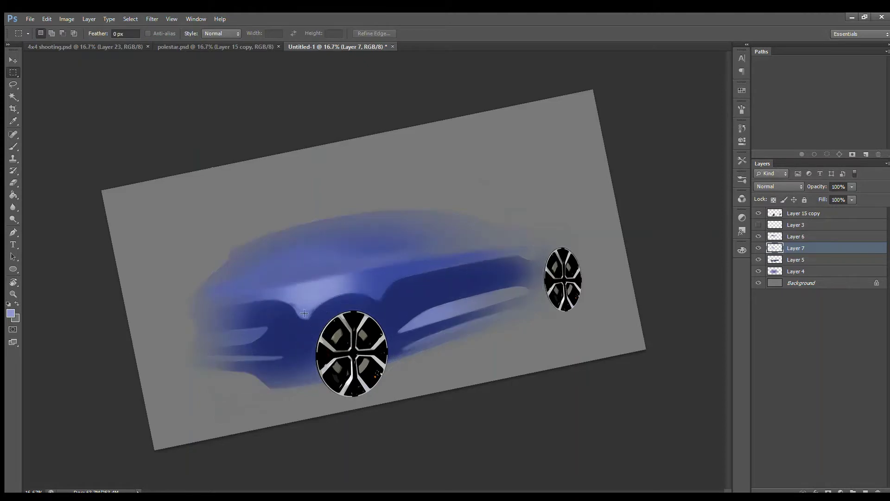
key(e)
key(alt+bracketright)
key(alt+bracketleft)
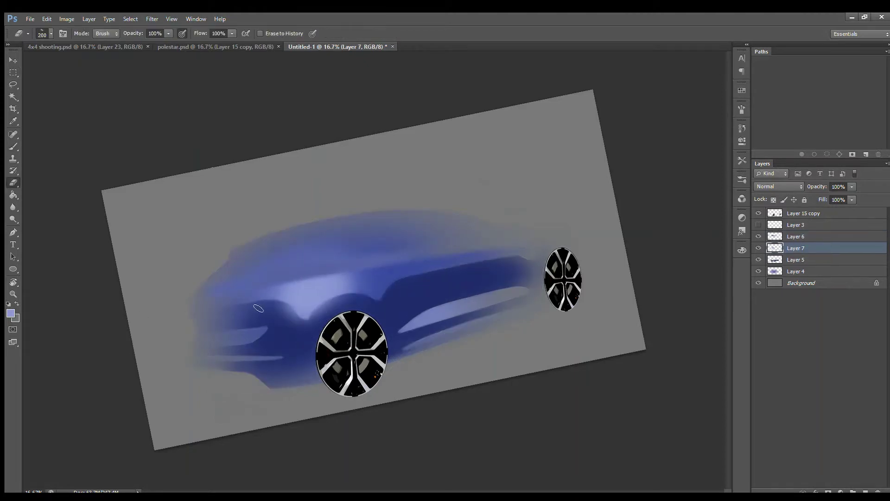
scroll(309, 317, up, 2)
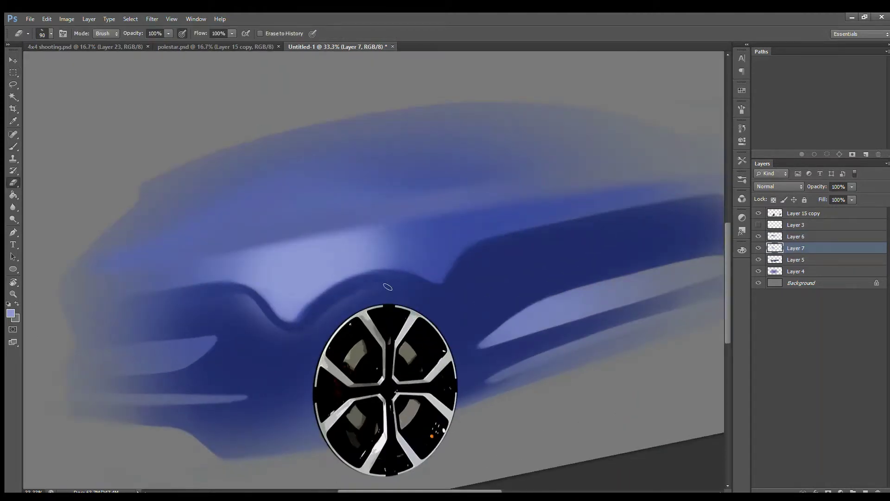
Add a light stroke beside the arch highlight and trim it with a larger eraser
key(b)
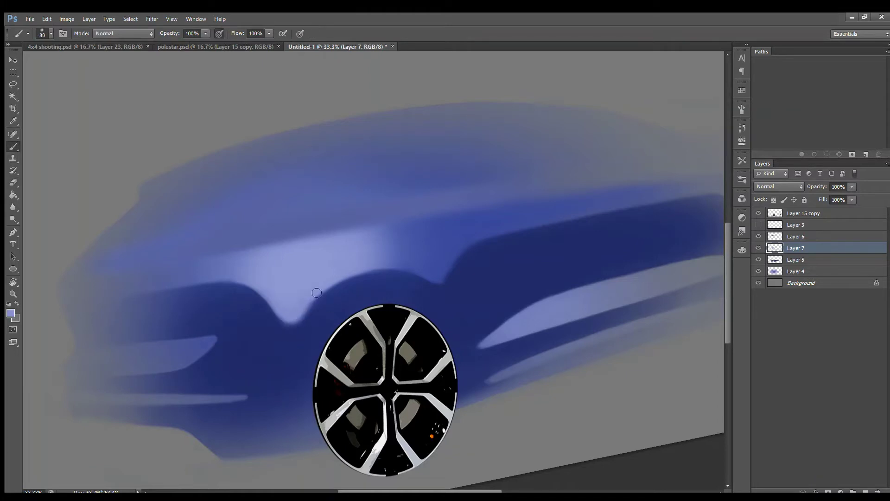
drag(241, 278, 155, 265)
key(e)
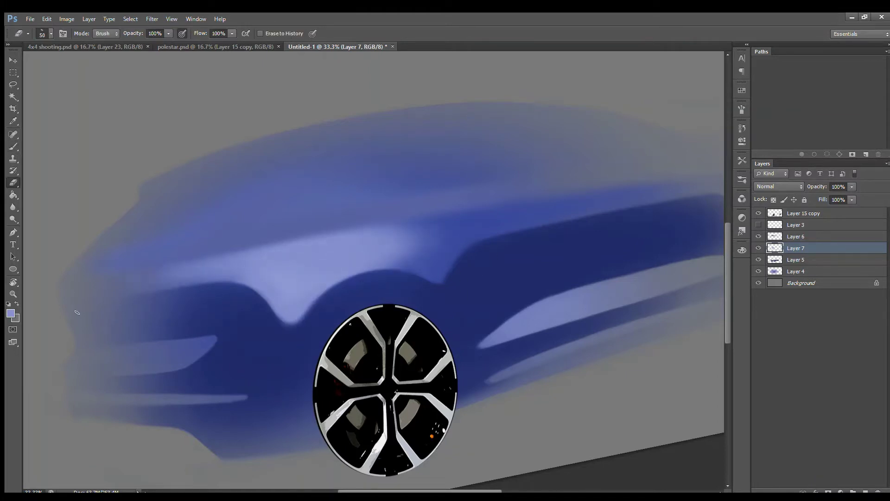
key(bracketright)
key(bracketright)
key(bracketright)
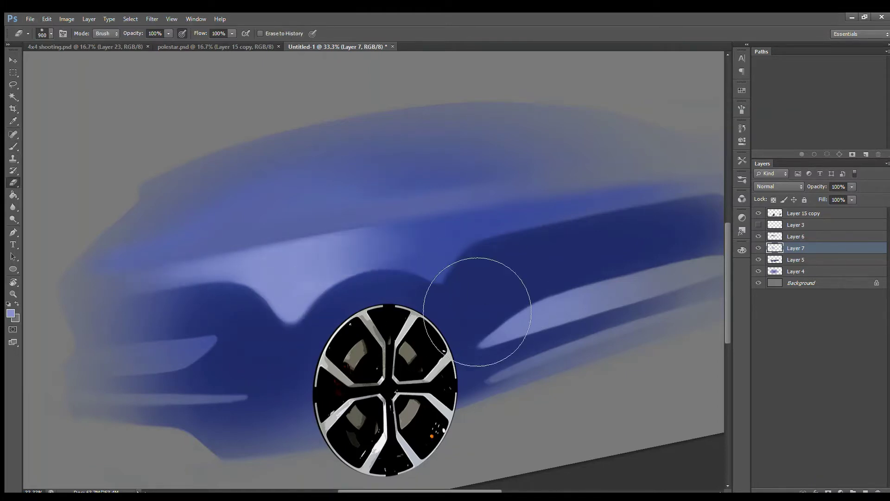
key(ctrl+minus)
On new Layer 8, paint a dark blue crease along the shoulder with a size-50 brush and trim it
key(ctrl+shift+alt+n)
key(b)
key(bracketleft)
key(bracketleft)
key(bracketleft)
drag(277, 278, 359, 261)
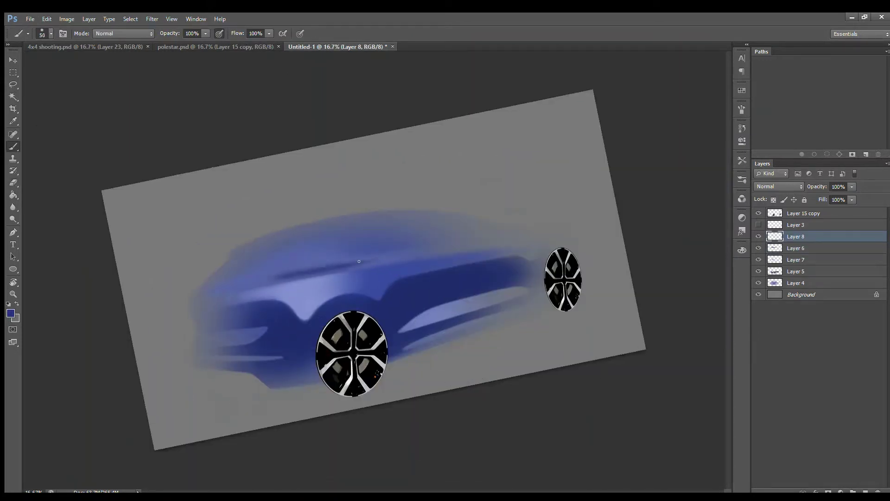
key(ctrl+plus)
key(e)
key(bracketleft)
key(bracketleft)
key(bracketleft)
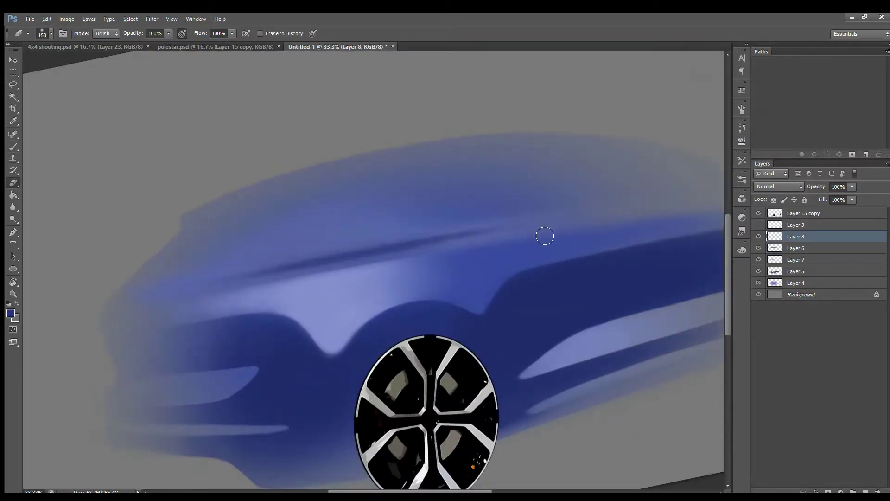
key(ctrl+minus)
click(759, 225)
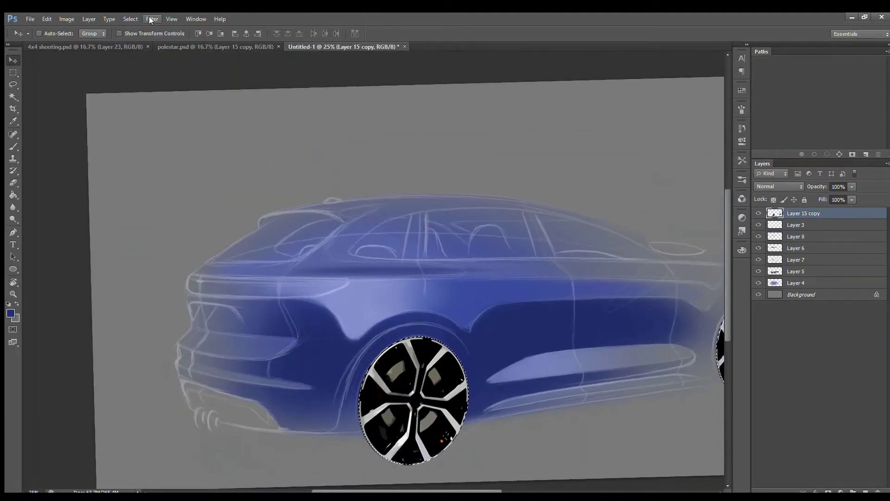
Duplicate the wheel layer and enlarge the rear wheel slightly with Free Transform
key(ctrl+j)
key(ctrl+t)
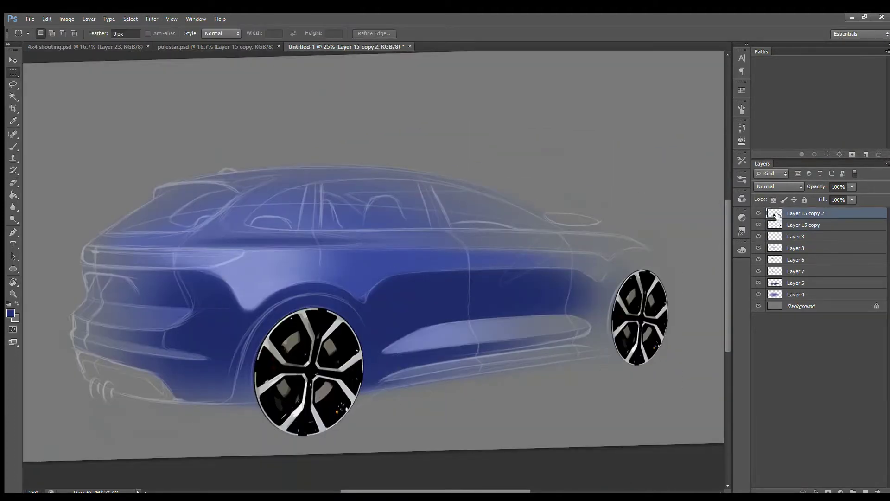
drag(367, 413, 374, 441)
key(Return)
On Layer 9, brush black inside the rear wheel arch to darken it
click(796, 237)
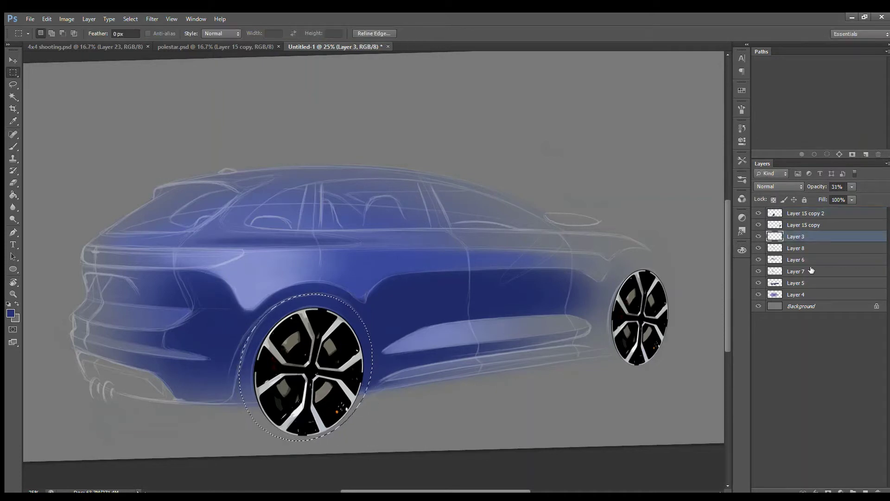
key(ctrl+shift+alt+n)
key(i)
click(317, 325)
key(b)
drag(259, 320, 367, 334)
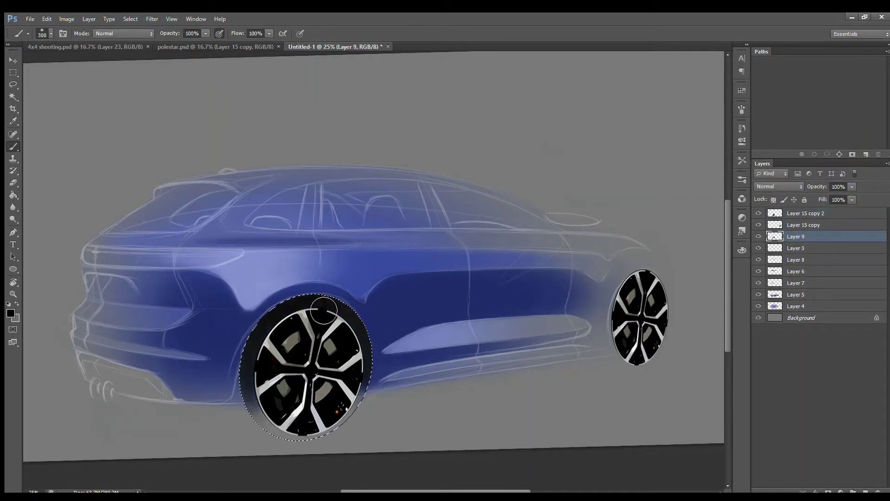
drag(250, 333, 362, 417)
key(ctrl+d)
On new Layer 10, outline and fill a black ground shadow under the car with a size-45 brush
key(ctrl+shift+alt+n)
key(ctrl+minus)
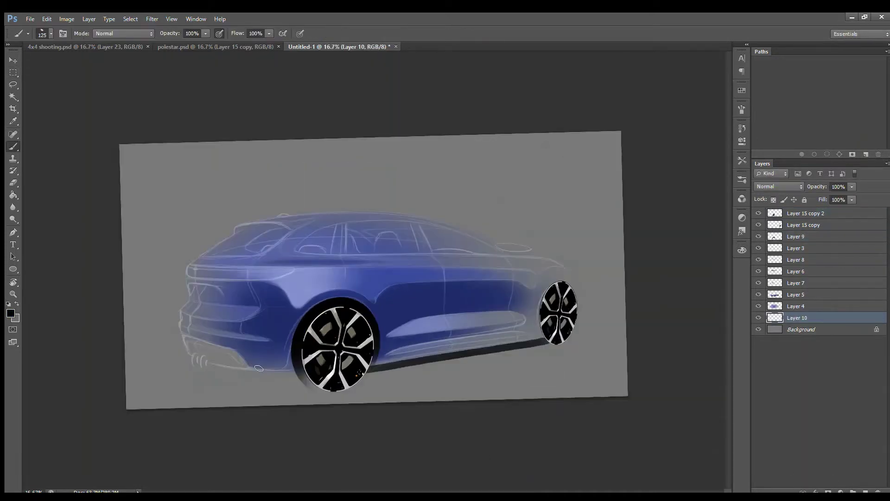
drag(139, 371, 195, 358)
scroll(191, 349, up, 4)
key(bracketleft)
key(bracketleft)
key(bracketleft)
scroll(191, 349, up, 1)
mouse_move(183, 398)
mouse_down()
mouse_move(426, 352)
mouse_move(648, 394)
mouse_up()
mouse_move(533, 367)
mouse_down()
mouse_move(232, 417)
mouse_move(350, 400)
mouse_move(310, 314)
mouse_up()
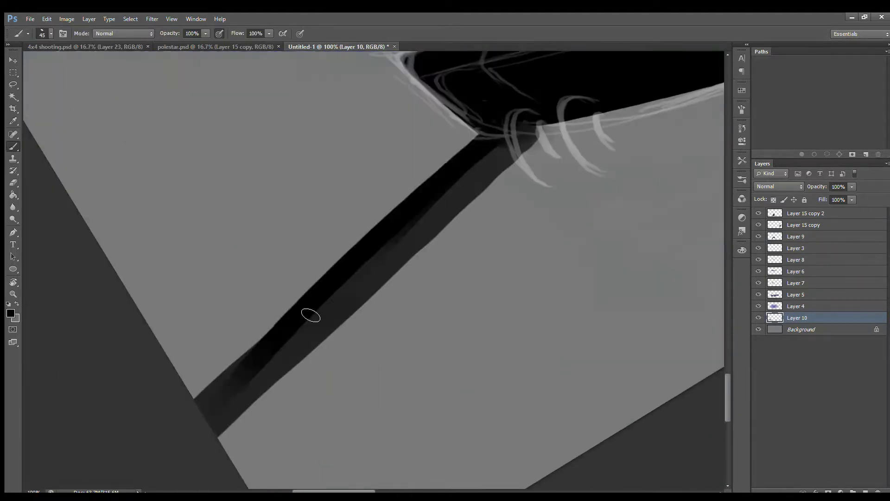
Thicken the ground shadow and extend it toward the front wheel with a size-80 brush
scroll(423, 250, down, 2)
mouse_move(423, 250)
mouse_down()
mouse_move(324, 334)
mouse_move(185, 391)
mouse_move(348, 326)
mouse_up()
scroll(325, 334, down, 2)
key(bracketright)
key(bracketright)
key(bracketright)
mouse_move(325, 352)
mouse_down()
mouse_move(546, 307)
mouse_move(338, 374)
mouse_up()
key(bracketleft)
key(bracketleft)
key(bracketleft)
mouse_move(543, 242)
mouse_down()
mouse_move(278, 367)
mouse_move(352, 313)
mouse_move(533, 248)
mouse_up()
mouse_move(385, 316)
mouse_down()
mouse_move(515, 259)
mouse_move(371, 315)
mouse_up()
Rotate and scale the front wheel on Layer 9 to fit its arch, adding a black tyre ring
drag(297, 362, 429, 327)
ctrl+click(309, 301)
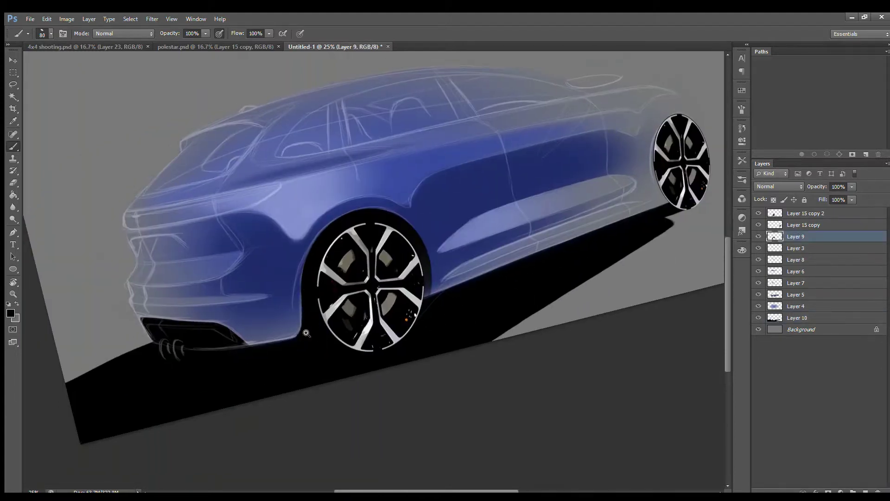
mouse_move(306, 333)
mouse_down()
mouse_move(321, 298)
mouse_move(308, 365)
mouse_move(378, 368)
mouse_up()
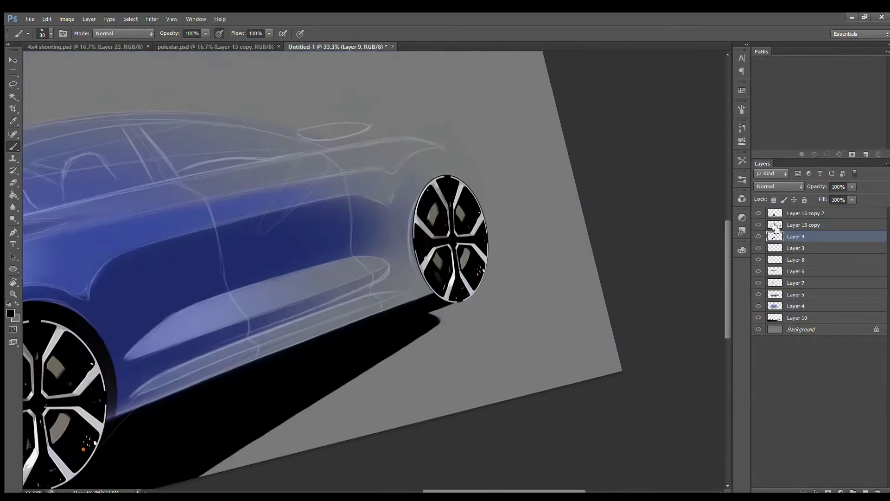
ctrl+click(776, 227)
key(ctrl+t)
mouse_move(508, 291)
mouse_down()
mouse_move(463, 304)
mouse_move(420, 185)
mouse_up()
key(Return)
key(b)
key(ctrl+d)
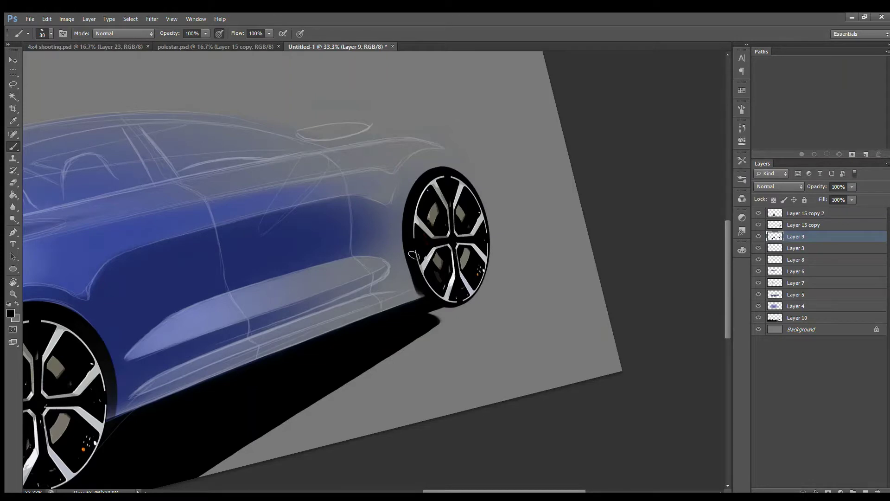
Add new Layer 11 at the top of the stack and zoom in on the rear body lines
mouse_move(424, 291)
mouse_down()
mouse_move(481, 268)
mouse_move(126, 376)
mouse_up()
key(ctrl+minus)
key(ctrl+minus)
ctrl+click(126, 376)
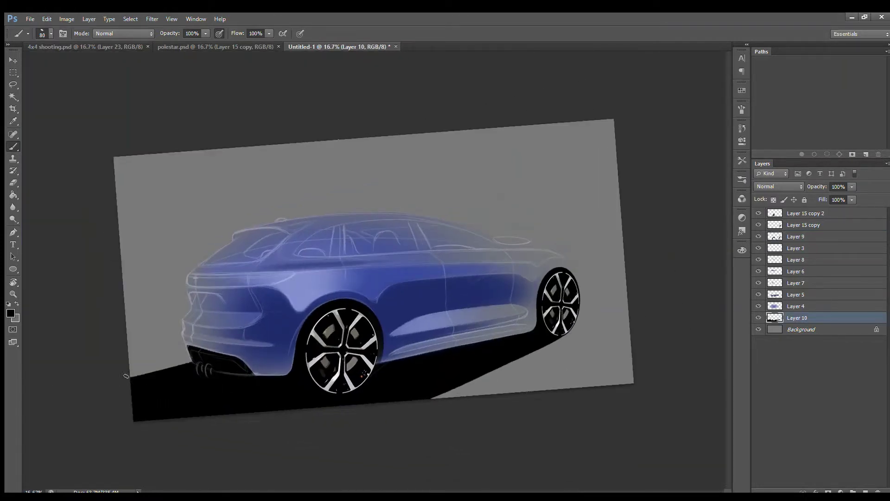
click(802, 213)
key(ctrl+shift+alt+n)
key(ctrl+alt+0)
Outline the side windows with the Pen tool and fill them solid black
key(p)
click(531, 232)
click(178, 256)
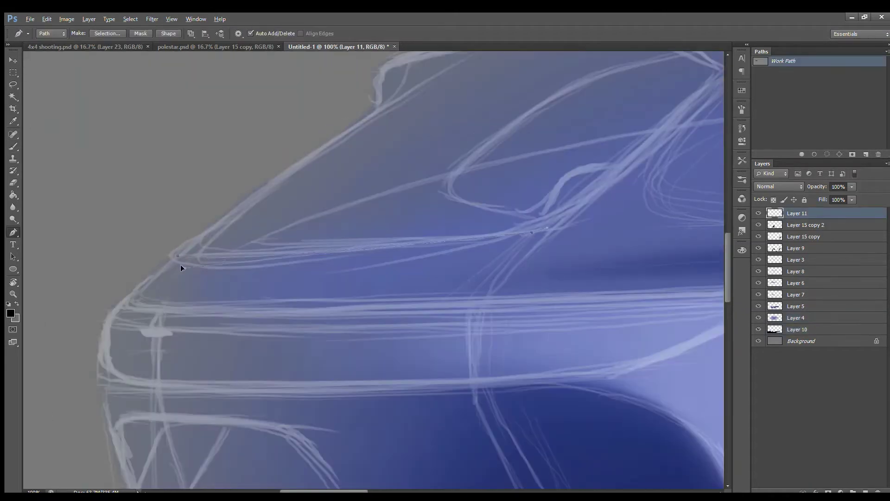
drag(180, 264, 387, 317)
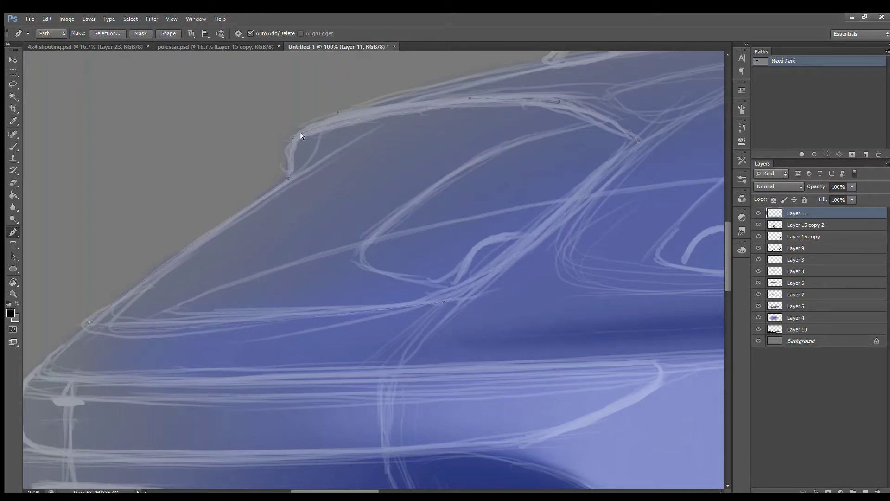
key(ctrl+minus)
drag(301, 136, 781, 119)
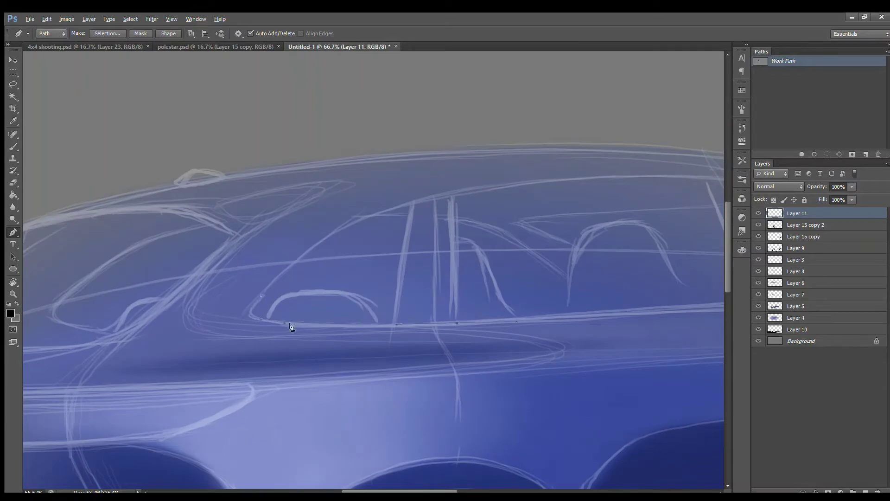
key(ctrl+minus)
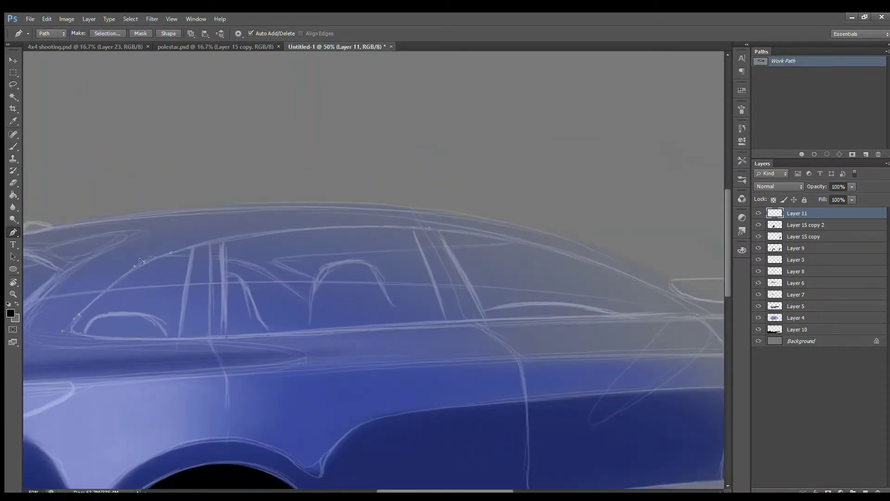
key(ctrl+minus)
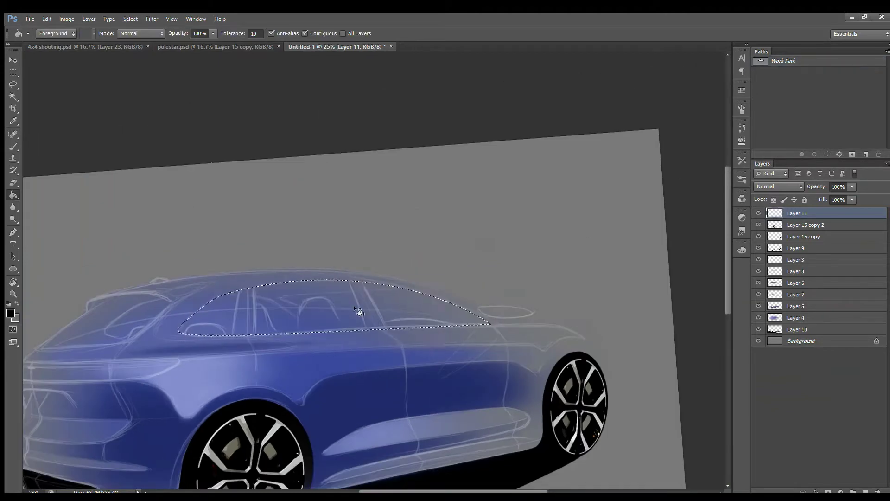
key(ctrl+Return)
key(alt+BackSpace)
key(m)
Trace the rear quarter window with a path and fill it black
click(865, 154)
key(ctrl+plus)
key(ctrl+plus)
key(ctrl+plus)
key(p)
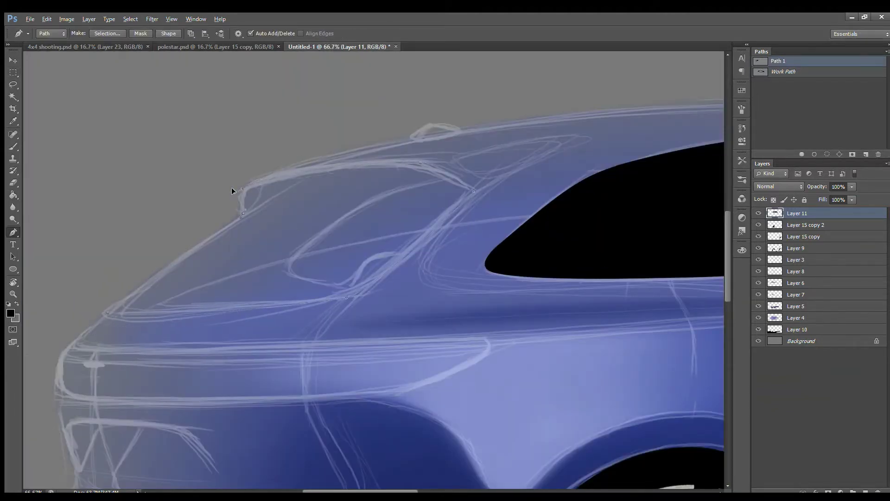
key(ctrl+Return)
key(m)
key(ctrl+minus)
key(ctrl+minus)
key(ctrl+plus)
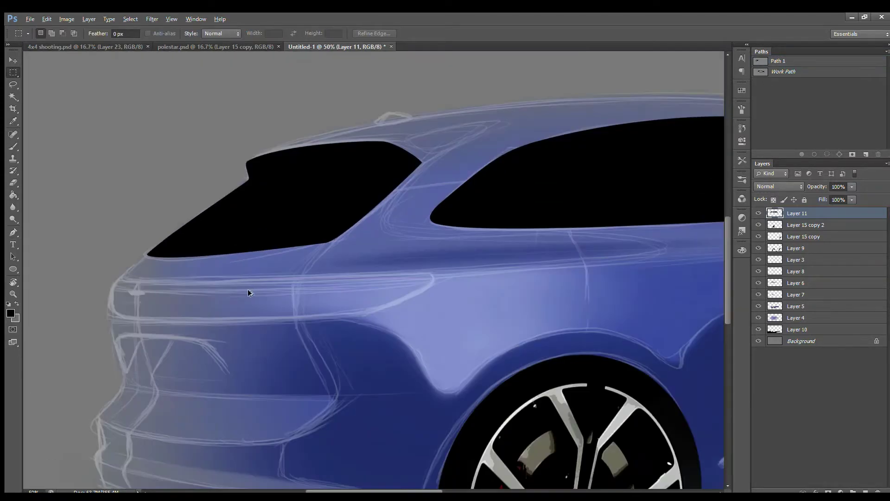
Outline the taillight strip across the rear on Layer 11 and fill it black
key(p)
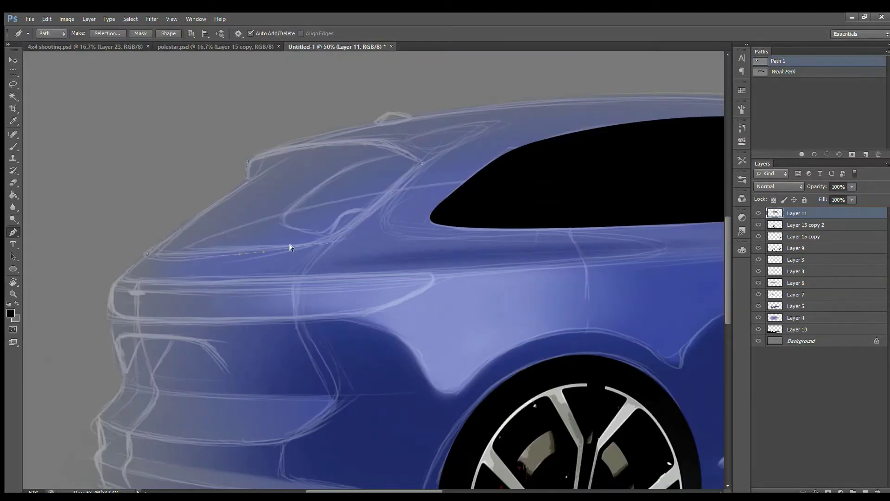
key(ctrl+Return)
key(alt+BackSpace)
key(ctrl+d)
key(ctrl+minus)
key(ctrl+plus)
click(401, 249)
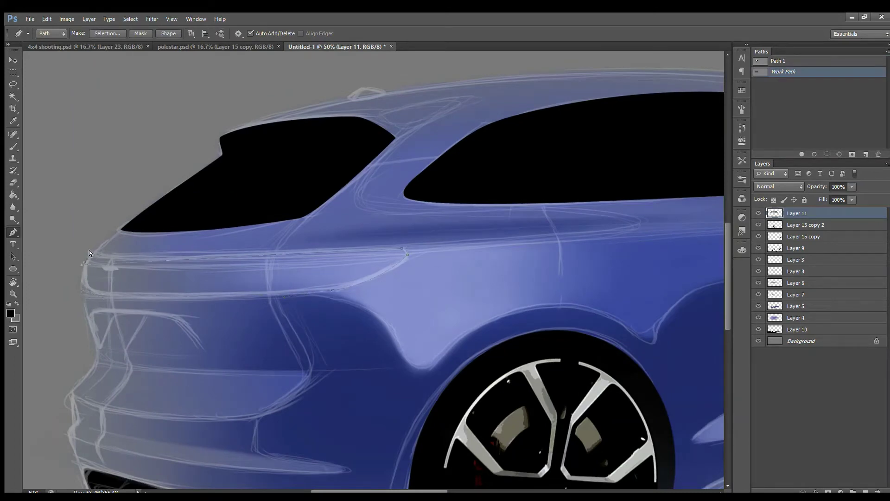
key(ctrl+Return)
key(m)
key(alt+BackSpace)
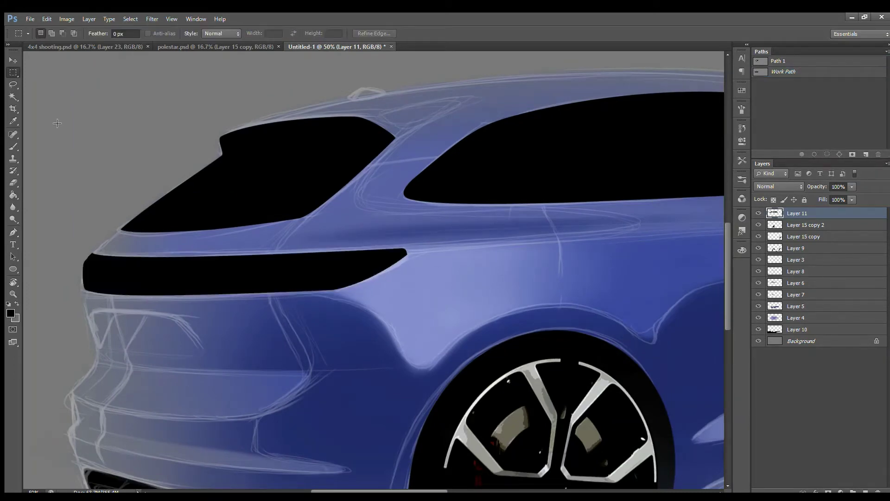
key(ctrl+d)
key(ctrl+minus)
key(ctrl+minus)
key(ctrl+minus)
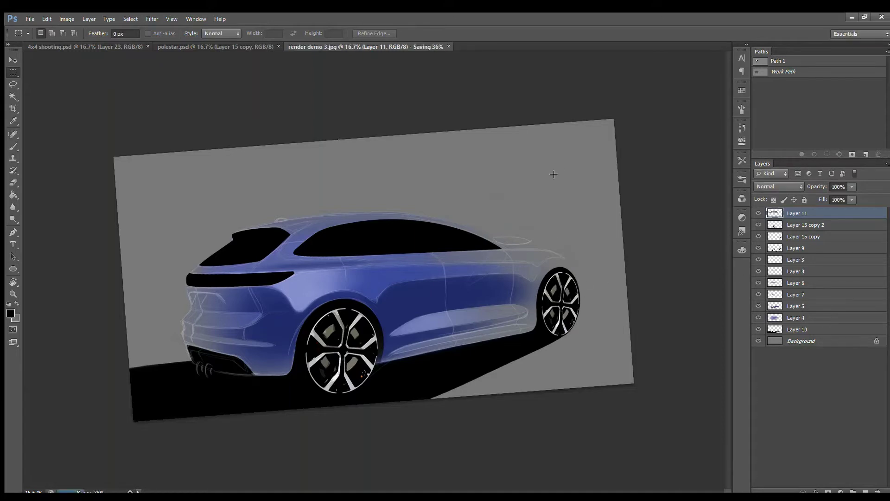
Hide the sketch-line layer and sample the body blue on Layer 5
click(758, 260)
key(b)
scroll(413, 345, up, 1)
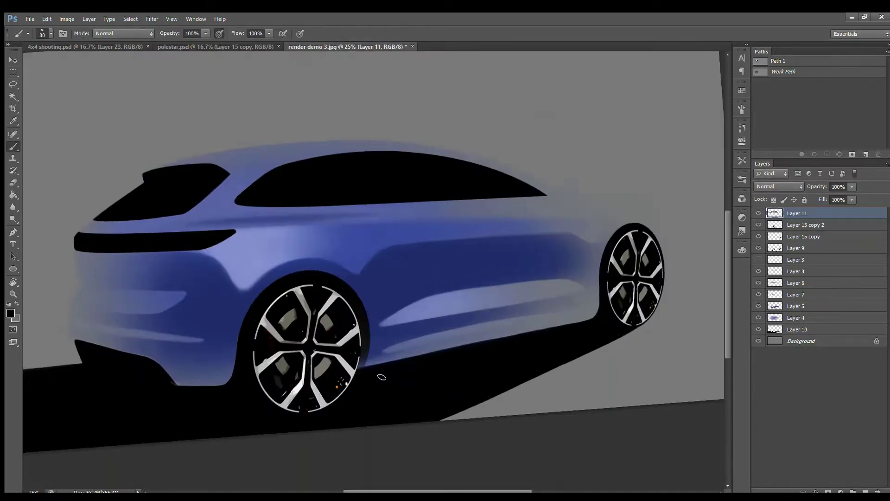
ctrl+alt+right_click(406, 331)
alt+click(406, 331)
Paint darker blue shading along the lower body on Layer 5
key(bracketright)
key(bracketright)
key(bracketright)
drag(371, 362, 552, 324)
key(bracketright)
key(bracketright)
key(bracketright)
drag(482, 320, 598, 306)
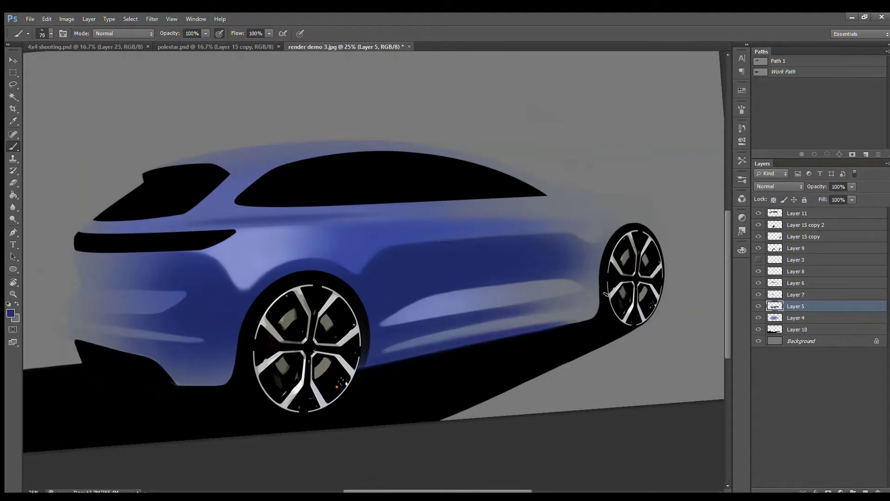
key(e)
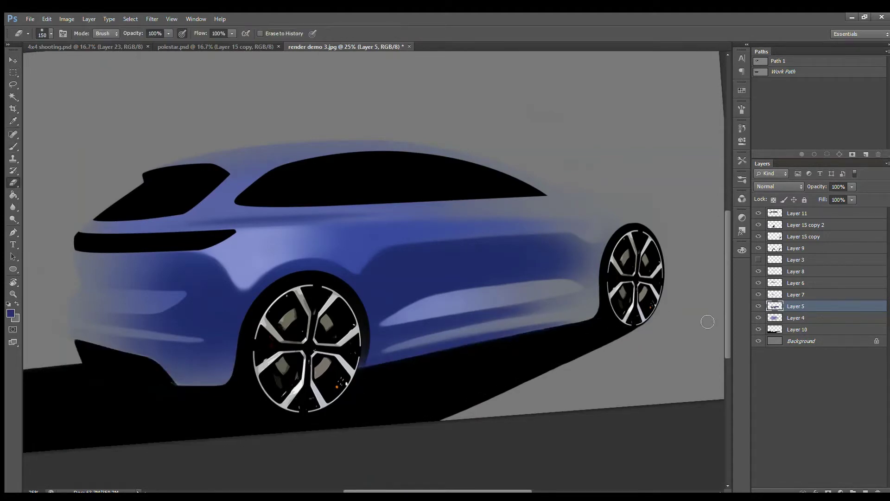
key(b)
Add a new shading layer above Layer 5 with a large soft brush
ctrl+click(355, 367)
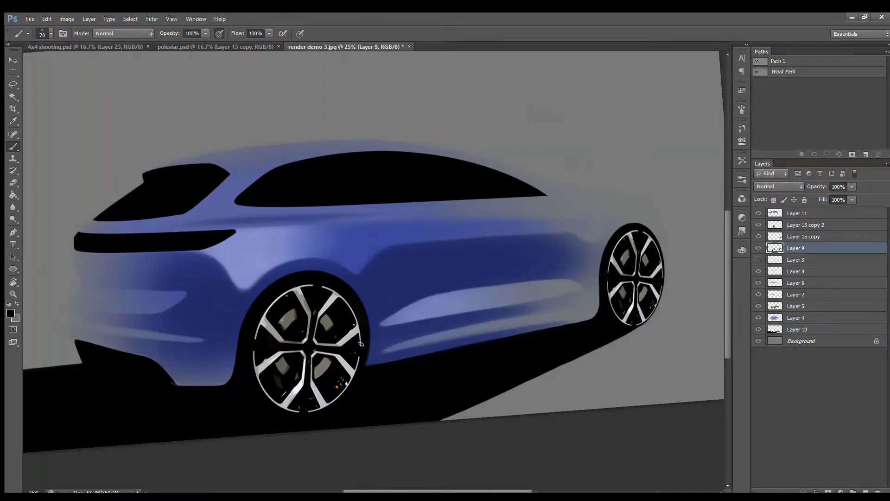
click(811, 330)
alt+click(211, 365)
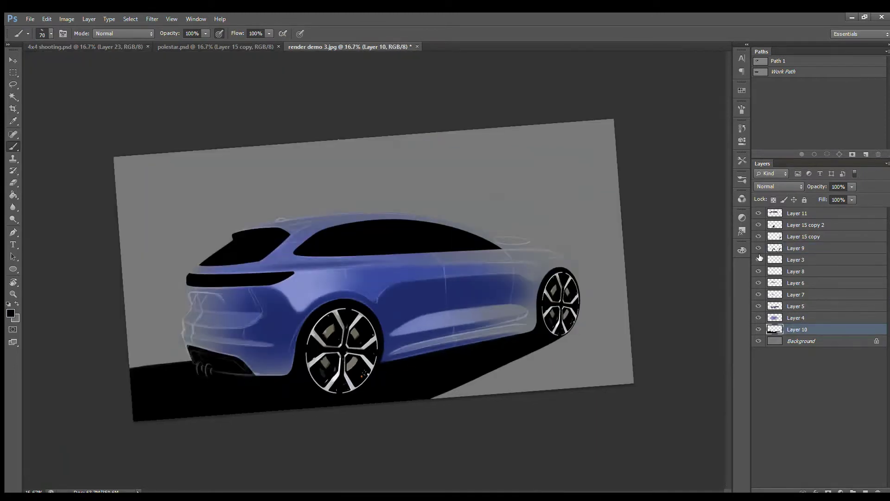
key(ctrl+shift+alt+n)
alt+click(268, 338)
key(bracketright)
key(bracketright)
key(bracketright)
scroll(174, 371, up, 2)
key(e)
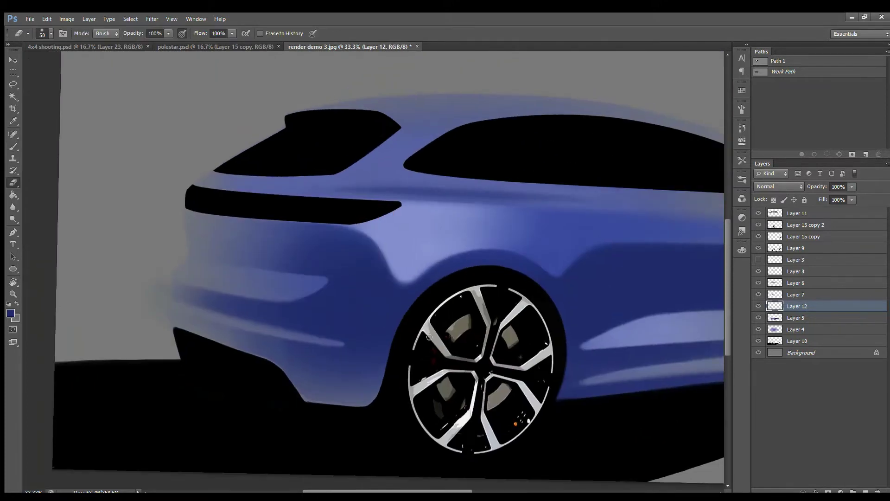
On a new layer above Layer 12, darken the rear flank with blue
key(ctrl+shift+alt+n)
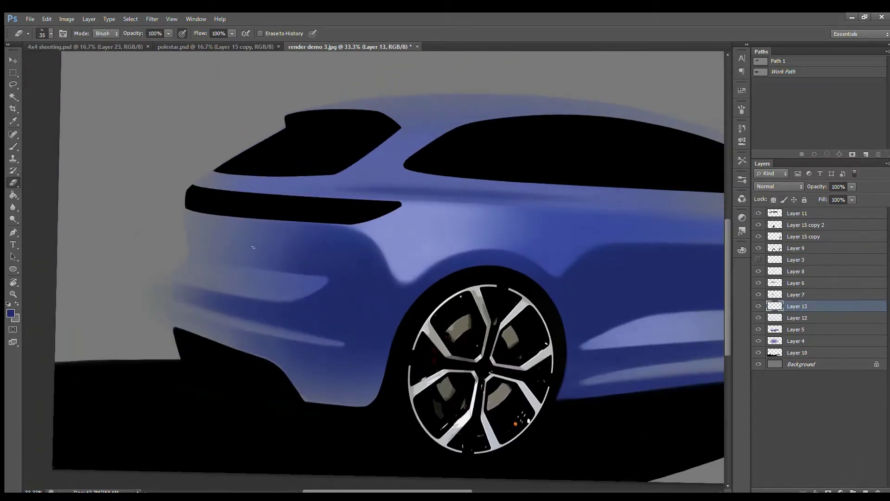
key(b)
drag(214, 241, 325, 274)
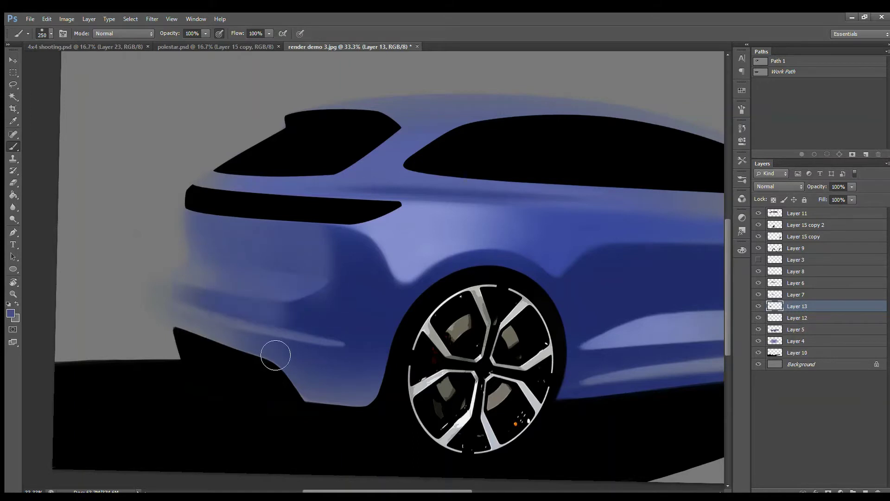
key(e)
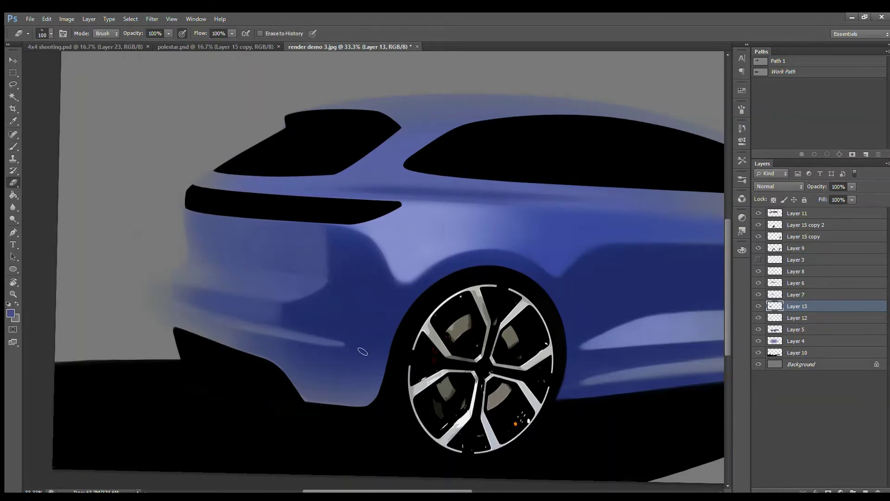
drag(359, 311, 259, 322)
key(b)
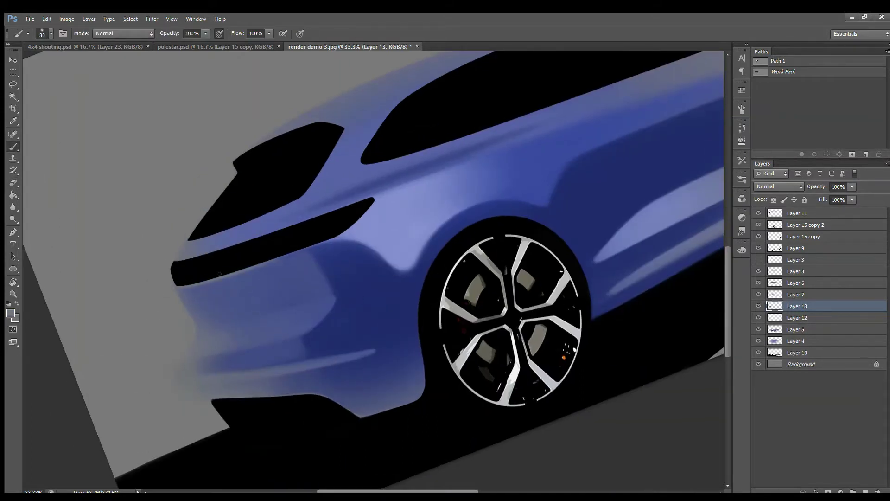
Paint a thin dark blue edge along the taillight on Layer 6
alt+click(377, 278)
key(ctrl+plus)
click(796, 283)
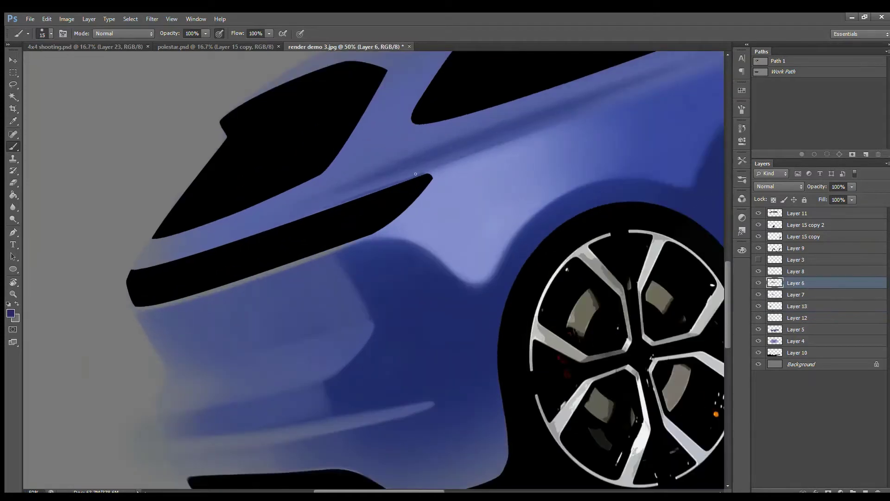
key(bracketleft)
key(bracketleft)
mouse_move(429, 178)
mouse_down()
mouse_move(134, 266)
mouse_move(354, 198)
mouse_up()
key(bracketright)
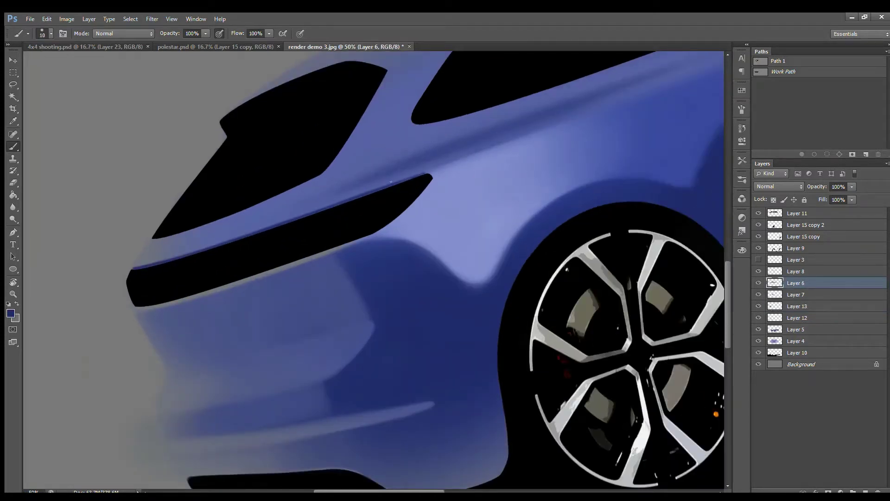
key(e)
Bring the rear bumper into view and add a new layer above Layer 12
drag(260, 305, 295, 226)
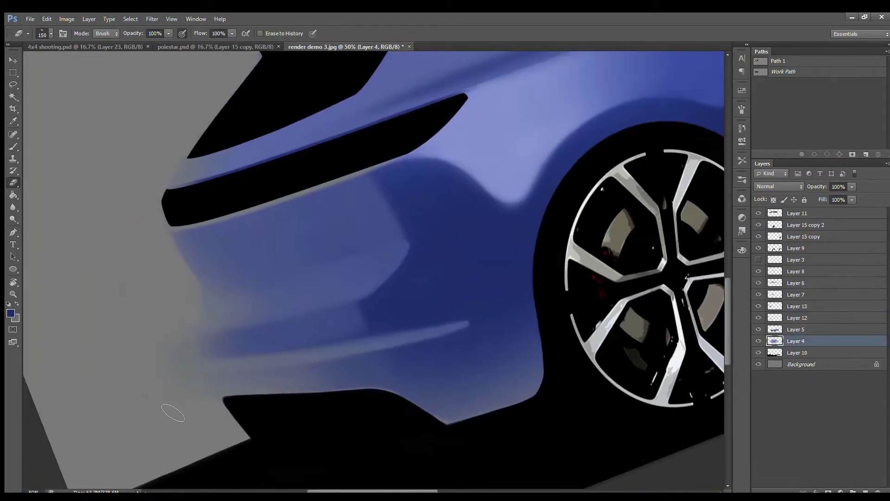
key(alt+bracketright)
key(alt+bracketright)
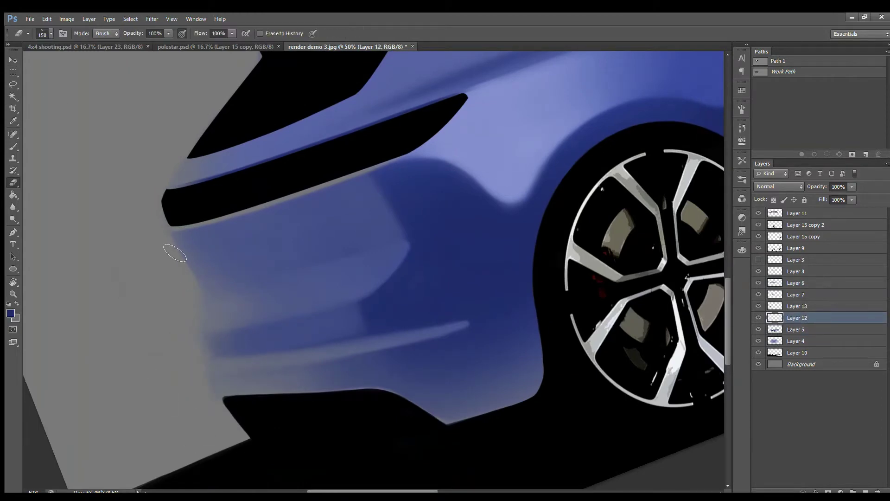
key(ctrl+shift+alt+n)
On a new layer above Layer 15, paint a light-blue zigzag highlight on the bumper
key(b)
click(796, 271)
key(ctrl+shift+alt+n)
alt+click(391, 215)
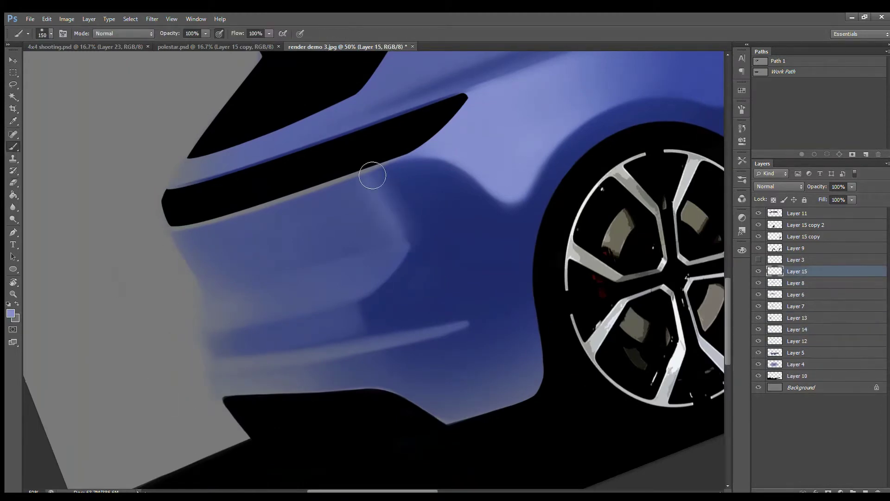
key(bracketleft)
key(bracketleft)
key(bracketleft)
mouse_move(372, 175)
mouse_down()
mouse_move(372, 354)
mouse_move(378, 348)
mouse_up()
Paint a light-blue highlight line down the bumper with a brighter tip
key(bracketleft)
key(bracketright)
drag(366, 180, 407, 245)
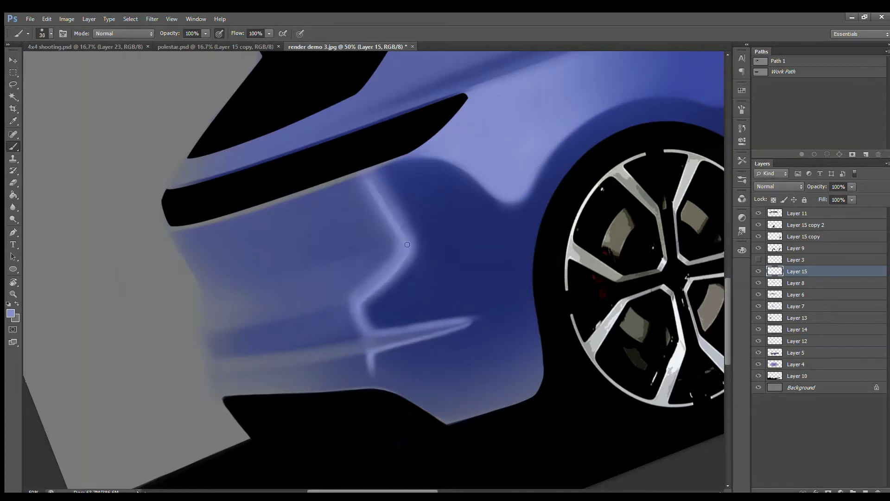
key(bracketleft)
key(bracketleft)
key(bracketleft)
drag(394, 344, 446, 330)
scroll(448, 327, up, 1)
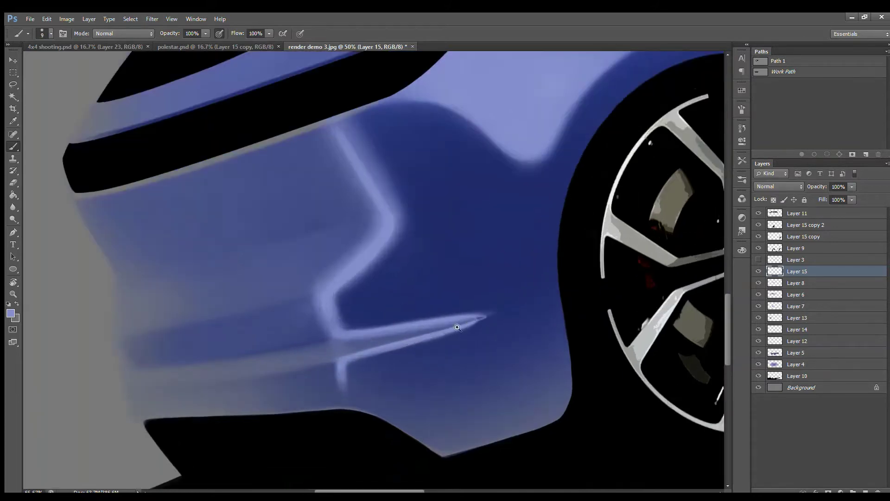
scroll(448, 327, up, 2)
key(bracketright)
key(bracketright)
drag(543, 292, 370, 318)
scroll(395, 312, down, 2)
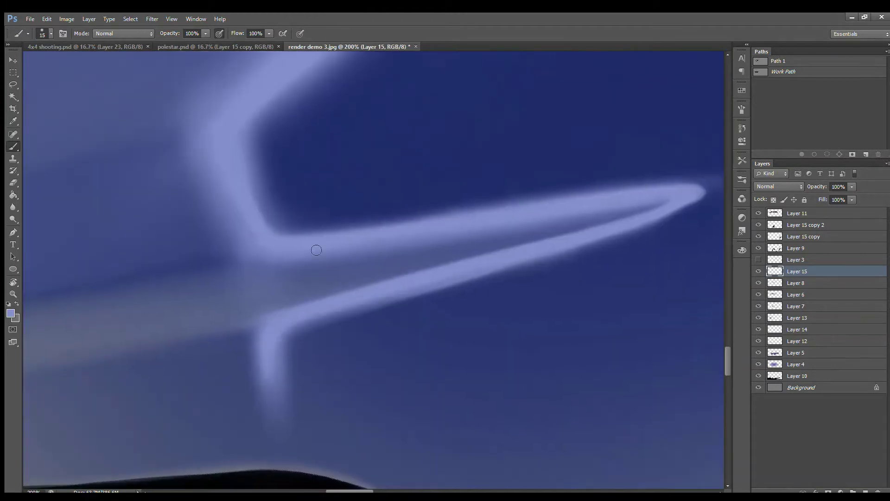
scroll(229, 183, down, 2)
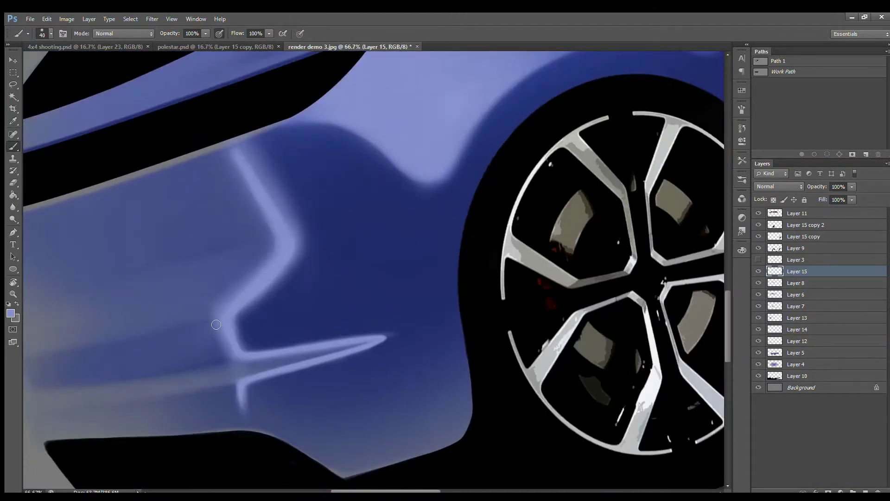
Erase to fade the vertical and horizontal highlight strokes
key(e)
scroll(378, 298, down, 1)
drag(336, 330, 372, 235)
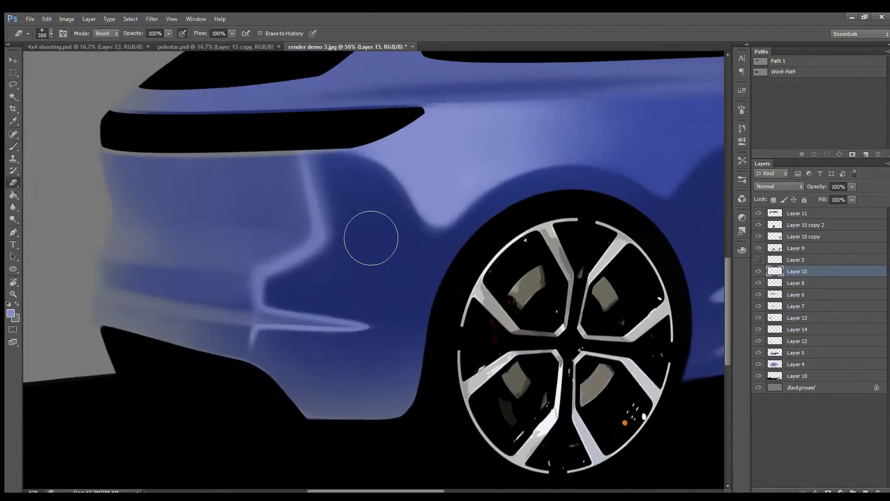
drag(277, 173, 395, 238)
key(bracketright)
key(bracketleft)
key(bracketleft)
key(bracketleft)
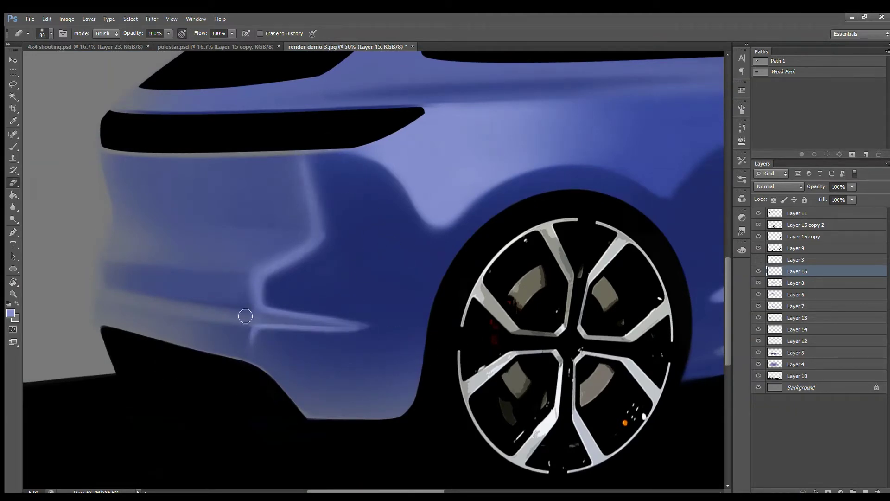
key(b)
key(e)
On a new layer, paint the thin white cut line extending toward the rear wheel
key(b)
key(ctrl+shift+alt+n)
key(ctrl+shift+alt+n)
key(x)
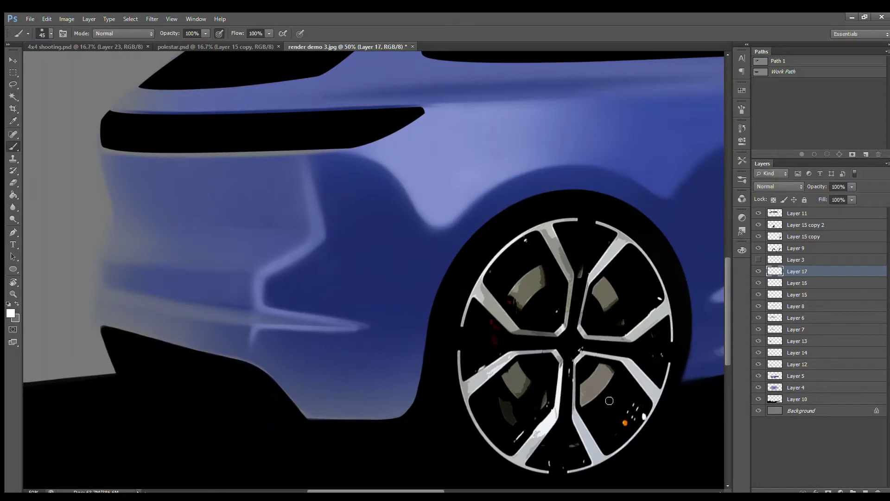
drag(318, 229, 259, 273)
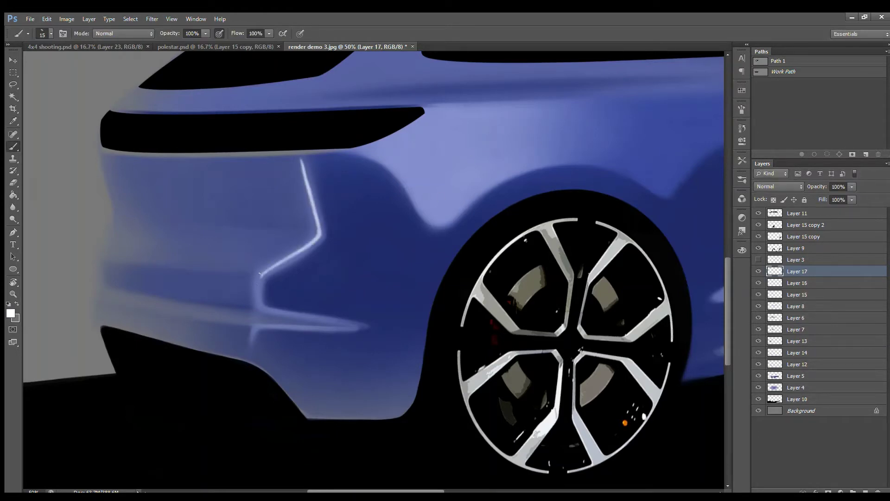
key(bracketleft)
key(bracketleft)
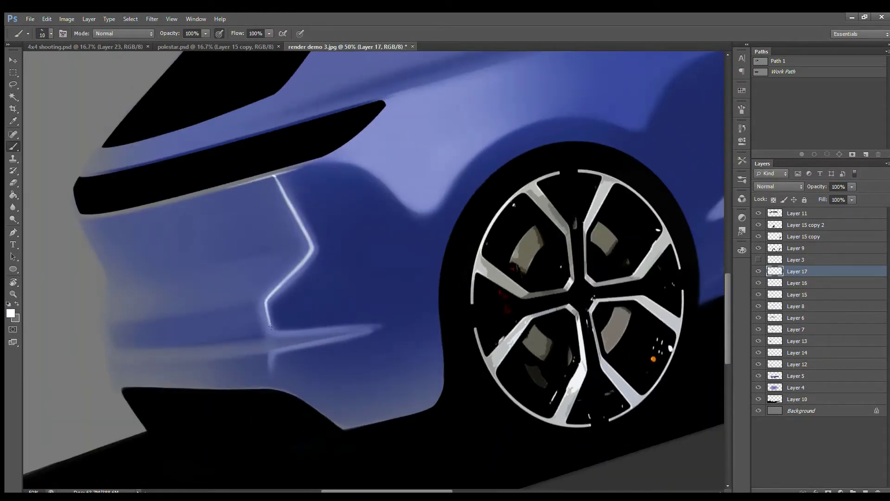
scroll(278, 358, up, 2)
drag(327, 303, 470, 297)
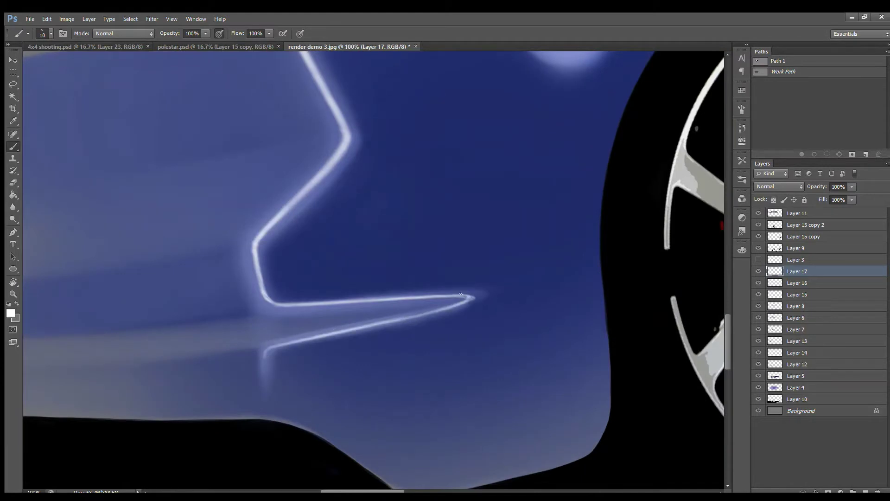
drag(276, 303, 402, 299)
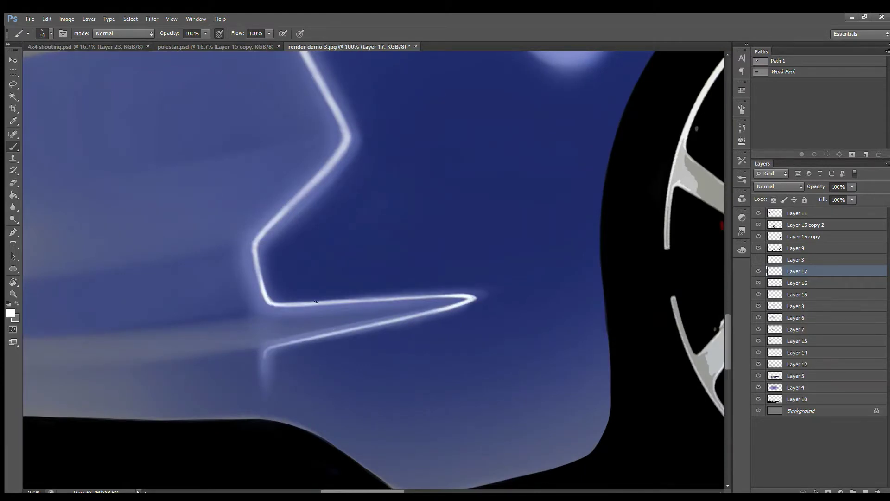
mouse_move(264, 378)
mouse_down()
mouse_move(265, 346)
mouse_move(473, 299)
mouse_up()
key(ctrl+minus)
key(ctrl+minus)
key(ctrl+minus)
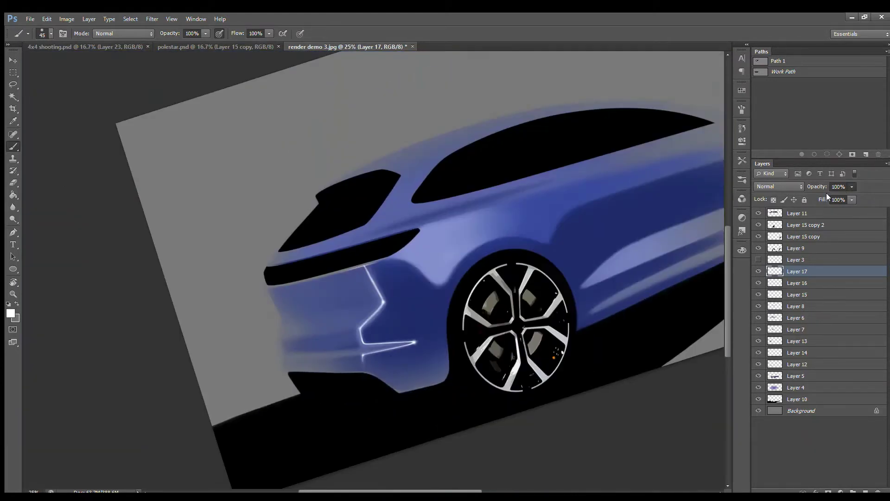
Add Layer 18 and lighten the inside of the dark recess under the tail light
key(bracketright)
key(bracketright)
click(865, 488)
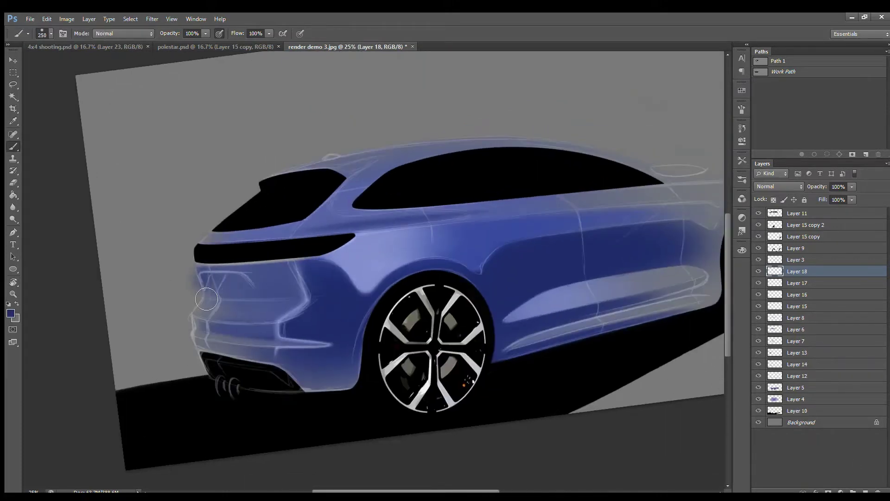
scroll(188, 267, up, 4)
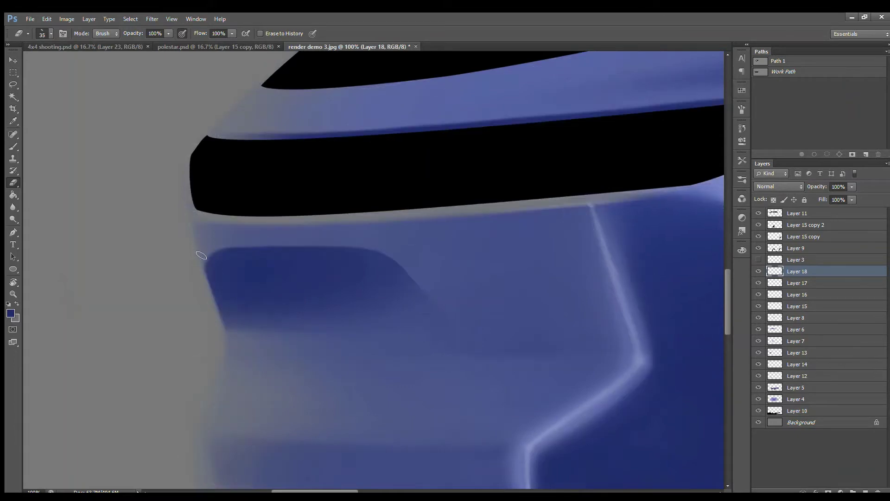
key(bracketright)
key(bracketright)
key(bracketright)
mouse_move(251, 301)
mouse_down()
mouse_move(322, 290)
mouse_move(247, 294)
mouse_move(427, 312)
mouse_move(380, 306)
mouse_up()
mouse_move(265, 344)
mouse_down()
mouse_move(439, 320)
mouse_move(352, 333)
mouse_up()
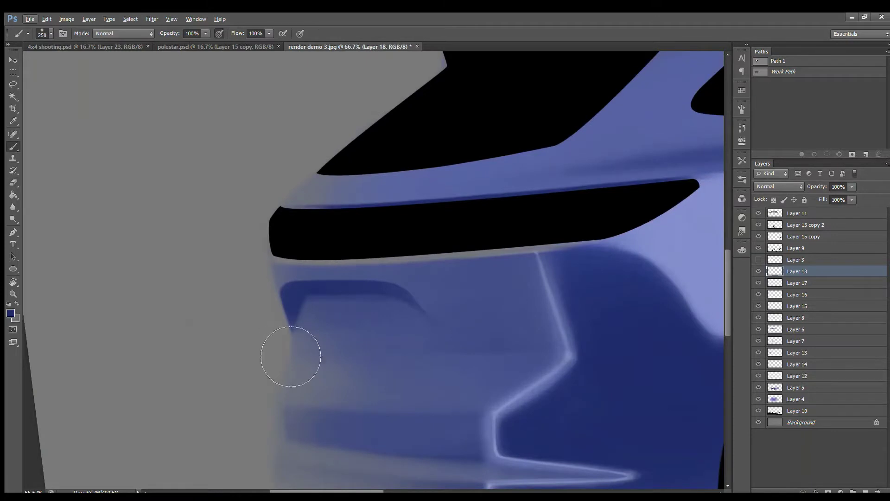
drag(288, 357, 397, 344)
key(e)
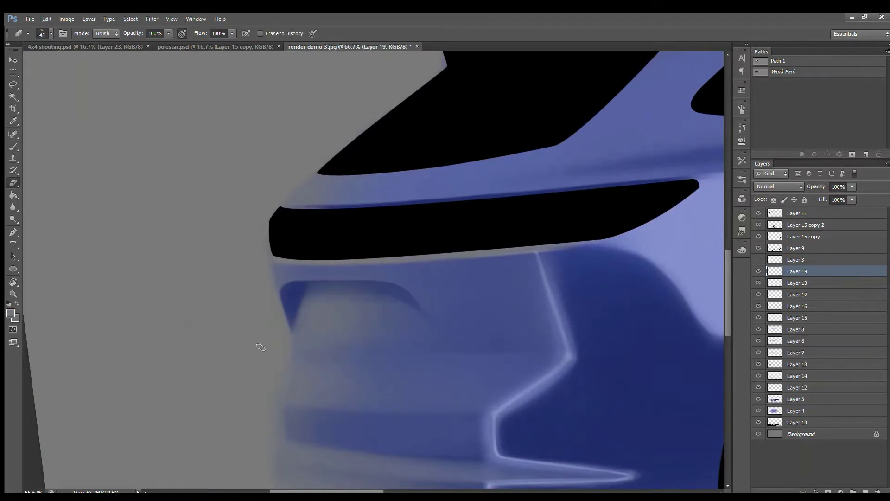
drag(385, 285, 256, 291)
Paint a dark stroke along the recess base, switching between Layers 18 and 4
key(b)
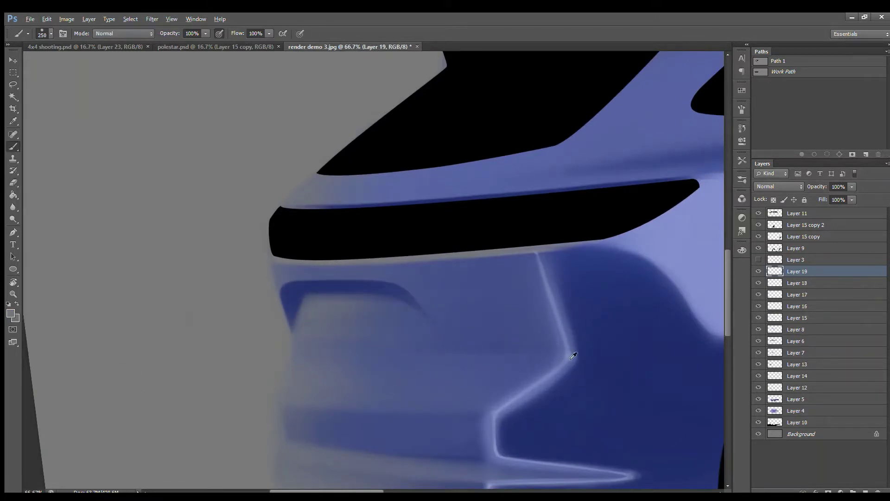
key(alt+bracketleft)
drag(293, 344, 405, 346)
key(e)
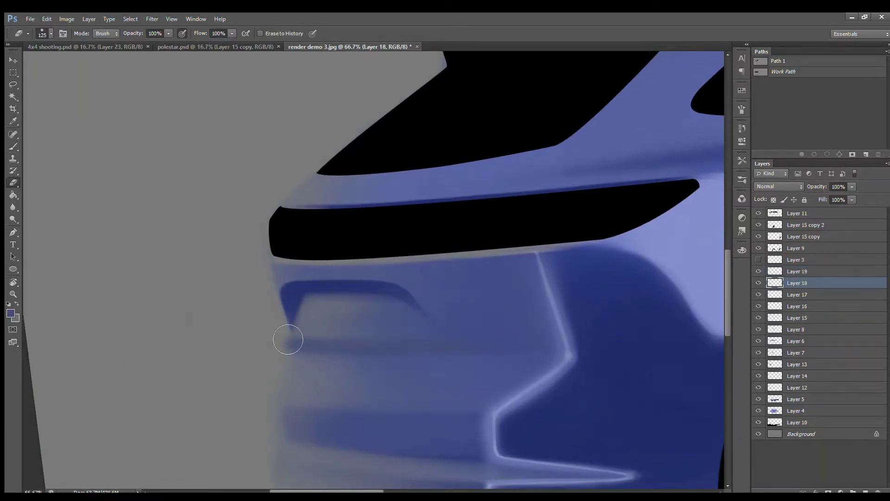
ctrl+alt+right_click(314, 354)
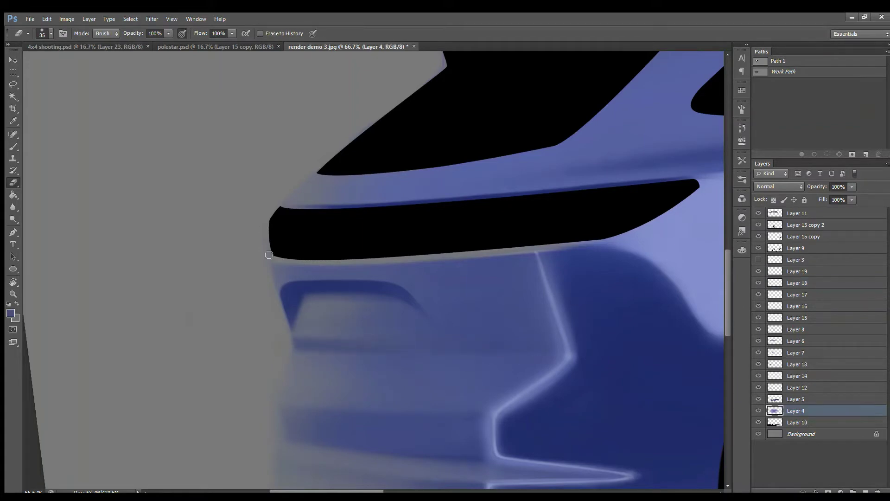
key(b)
click(774, 283)
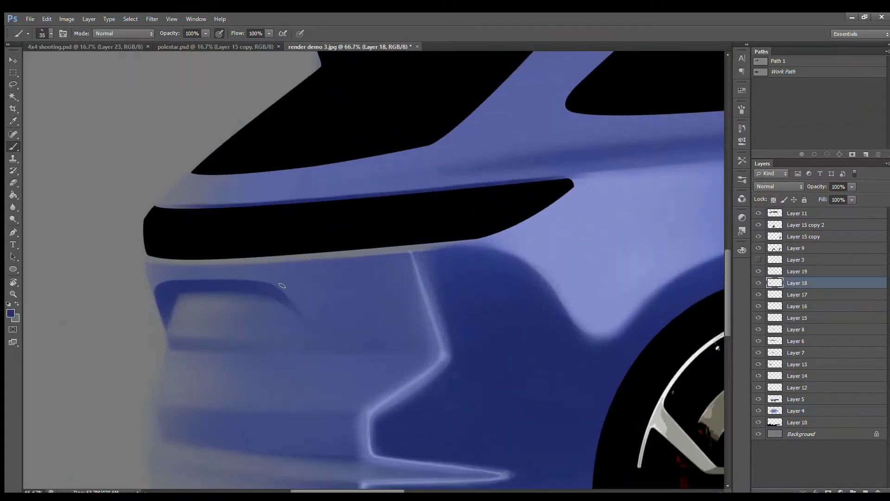
Paint soft blue along the lower bumper edge and return to Layer 18
key(e)
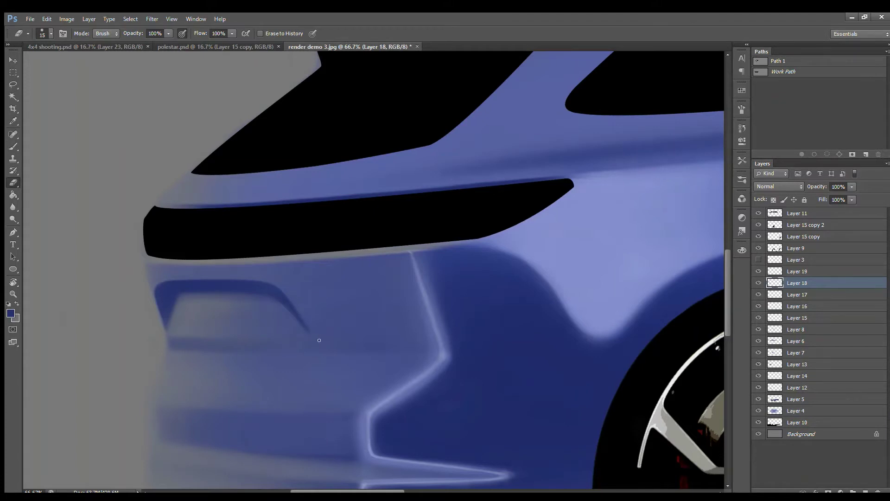
key(b)
key(ctrl+minus)
drag(392, 387, 314, 393)
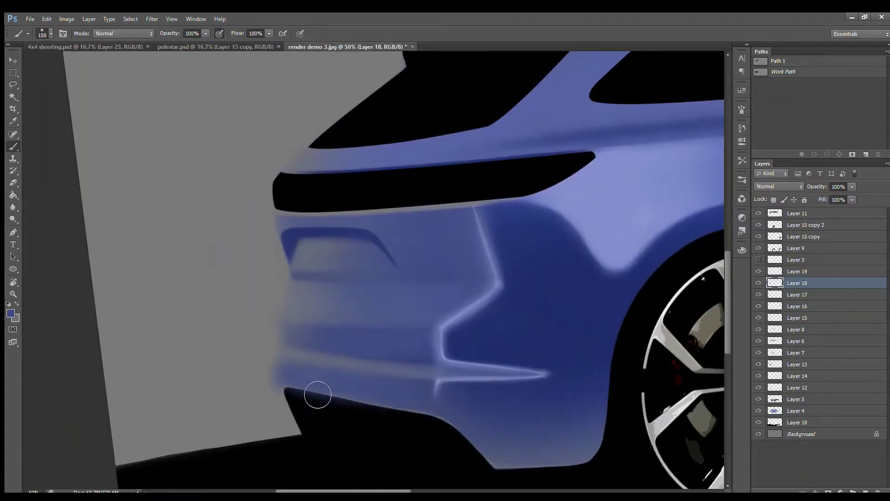
key(e)
ctrl+click(278, 342)
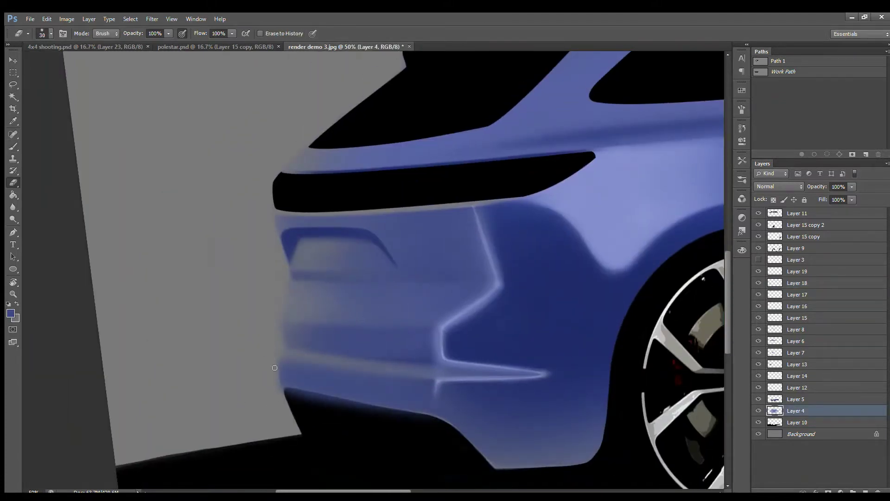
drag(566, 434, 119, 273)
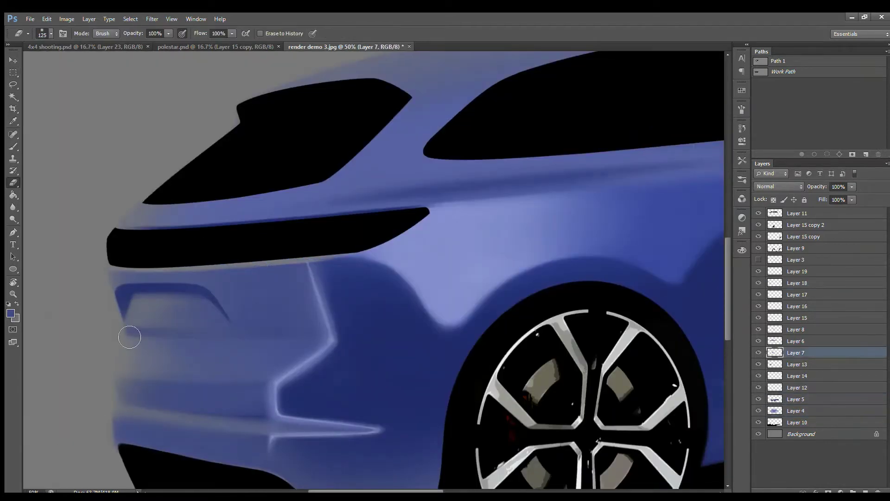
click(807, 283)
Hide Layers 17 and 15 and paint black shadow under the rear bumper
key(ctrl+0)
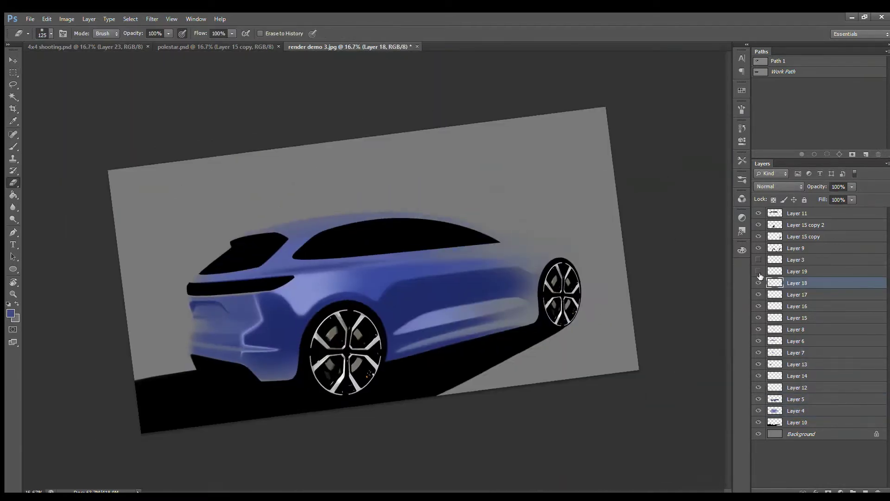
click(759, 294)
click(759, 317)
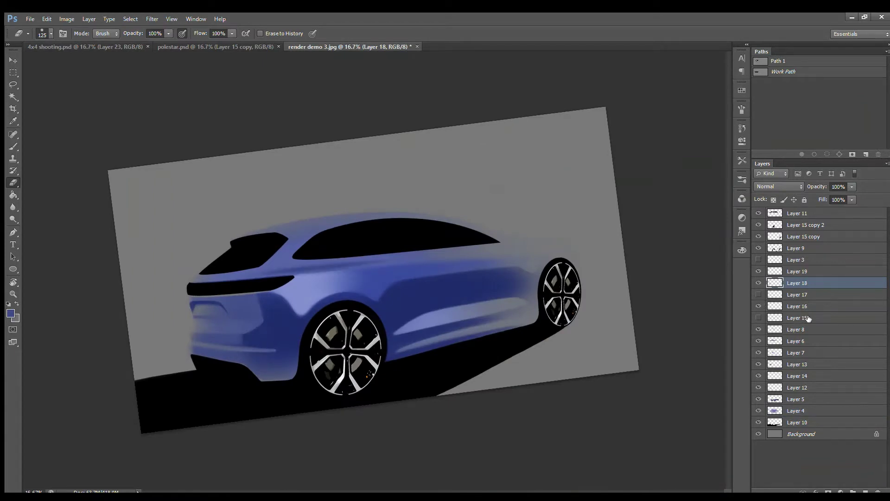
key(b)
mouse_move(237, 371)
mouse_down()
mouse_move(278, 366)
mouse_move(308, 377)
mouse_up()
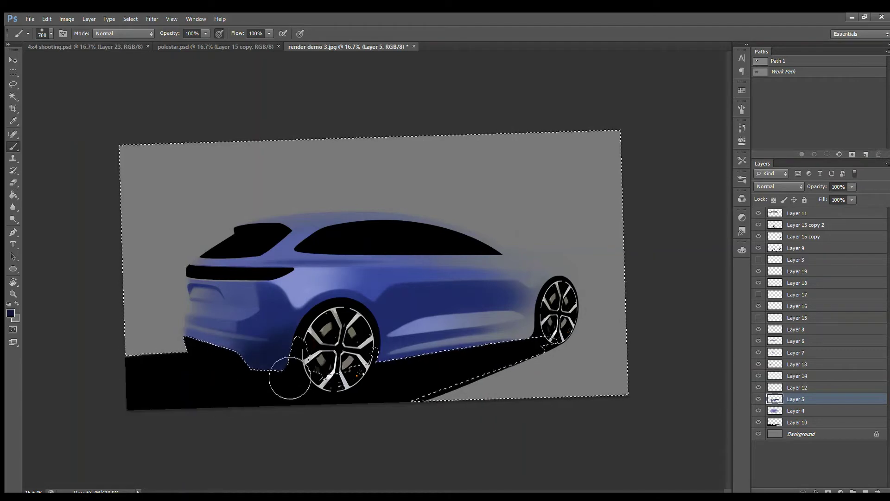
key(bracketleft)
key(bracketleft)
key(bracketleft)
key(ctrl+h)
Add a new layer above Layer 5, pick a lighter blue, and deselect
key(ctrl+shift+alt+n)
key(bracketleft)
key(bracketleft)
key(bracketleft)
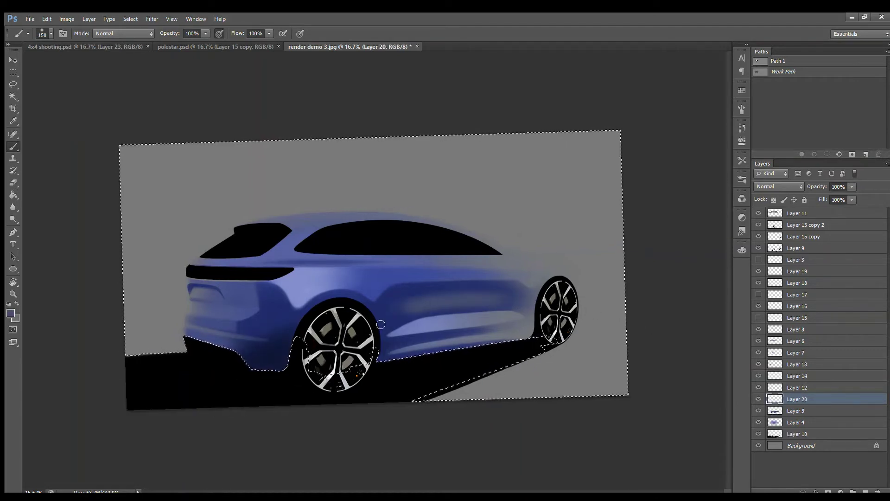
alt+click(507, 301)
key(bracketleft)
key(bracketleft)
key(bracketleft)
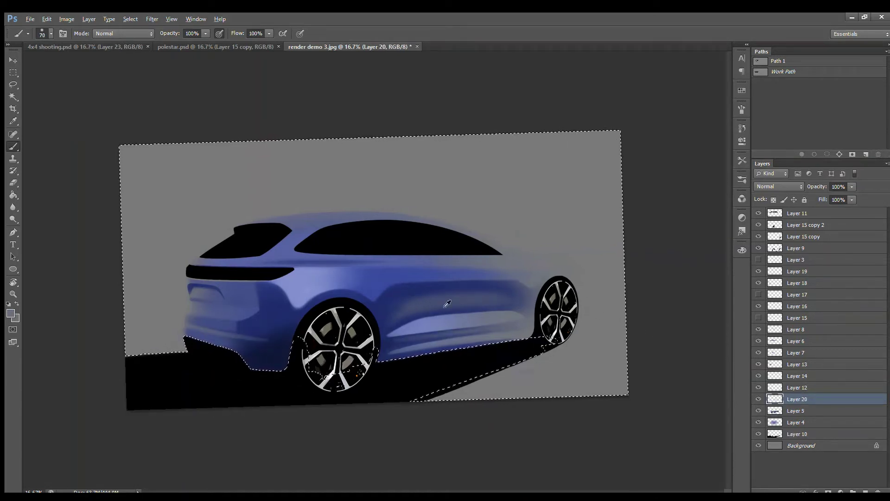
key(e)
key(ctrl+d)
key(alt+bracketleft)
key(bracketright)
key(bracketright)
key(bracketright)
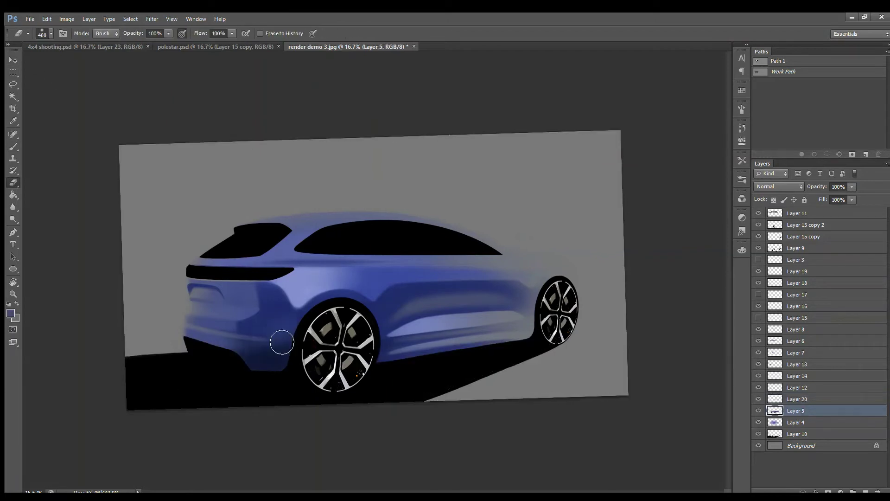
Paint a light grey reflection streak across the tail light on a new top layer
key(b)
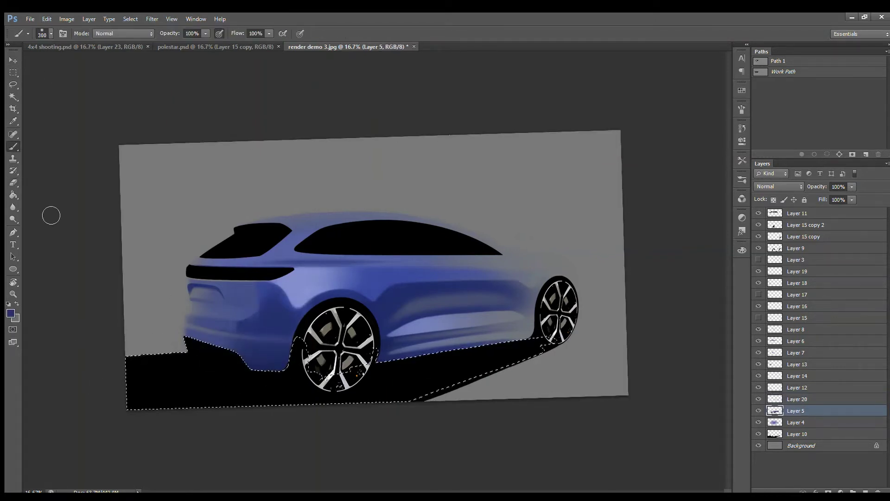
key(e)
scroll(266, 366, up, 3)
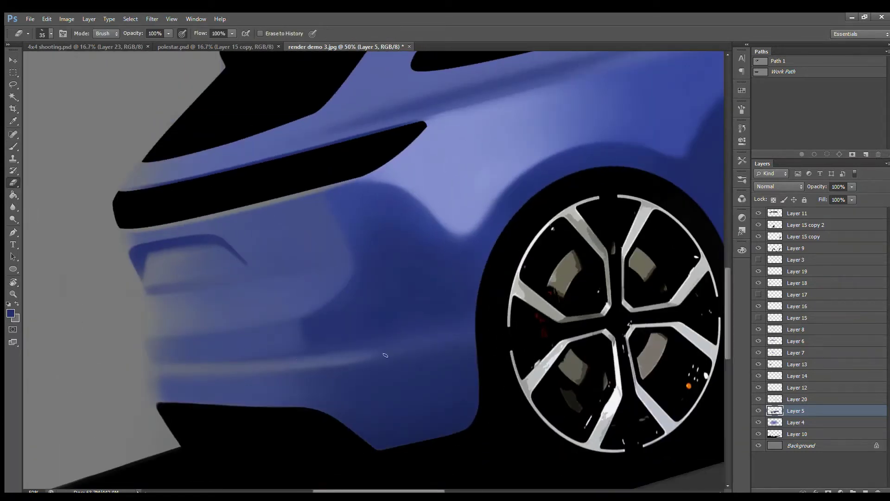
key(b)
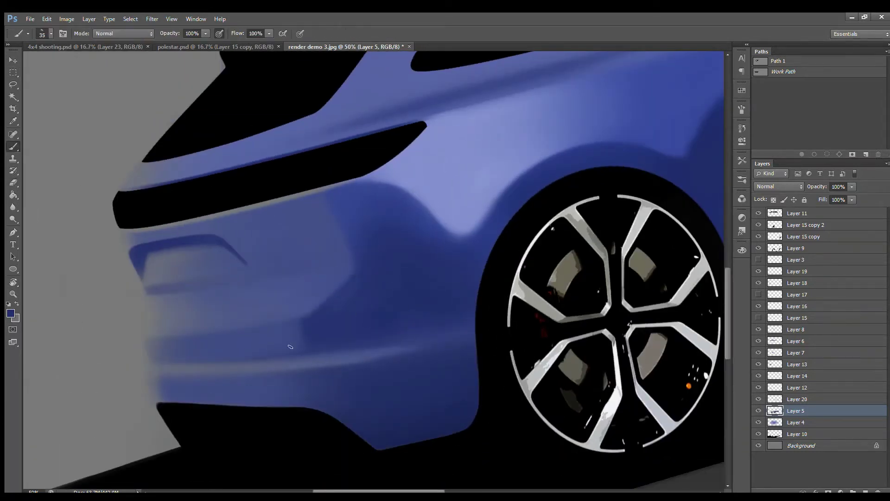
scroll(258, 385, down, 1)
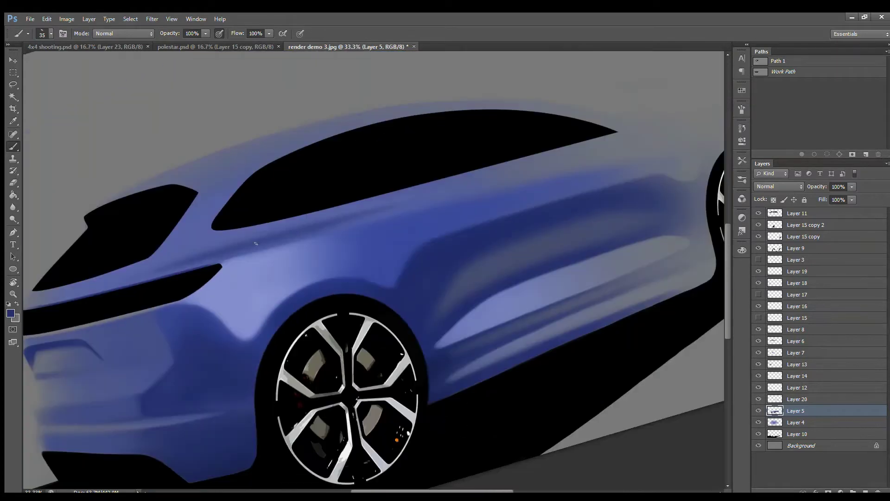
drag(369, 218, 353, 222)
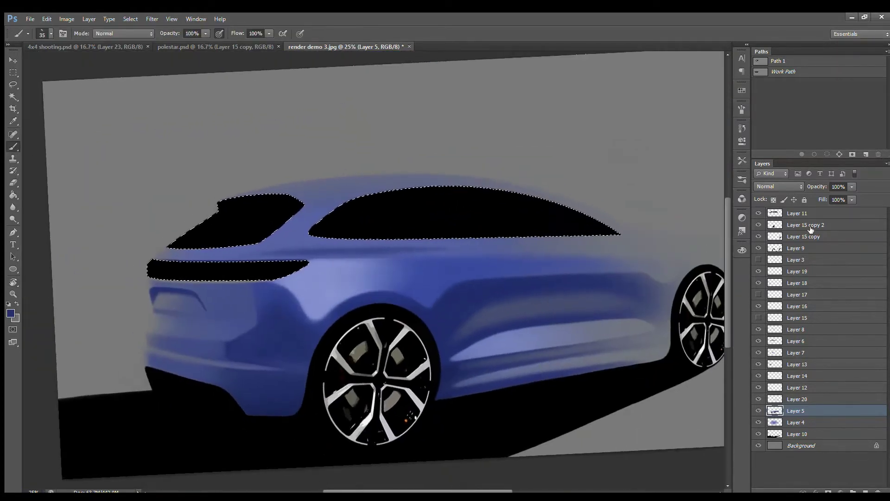
key(ctrl+shift+alt+n)
scroll(232, 258, up, 2)
drag(158, 260, 489, 260)
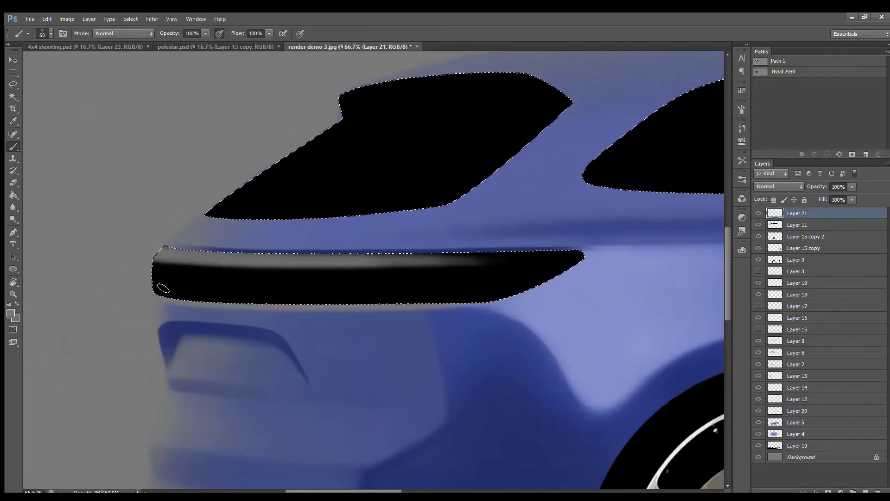
Erase a soft grey reflection gradient into the rear window on Layer 21
key(e)
key(bracketright)
key(bracketright)
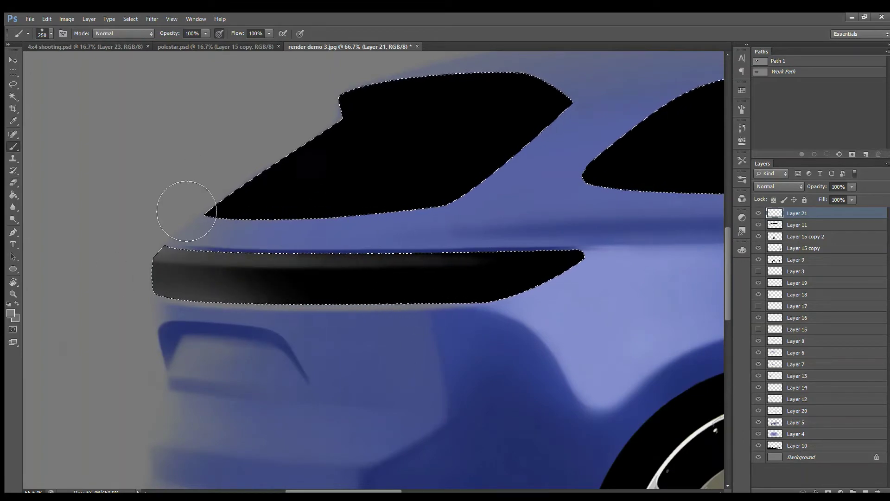
drag(183, 204, 465, 143)
key(bracketleft)
key(bracketleft)
key(bracketleft)
drag(466, 87, 384, 99)
key(ctrl+d)
key(ctrl+minus)
key(ctrl+minus)
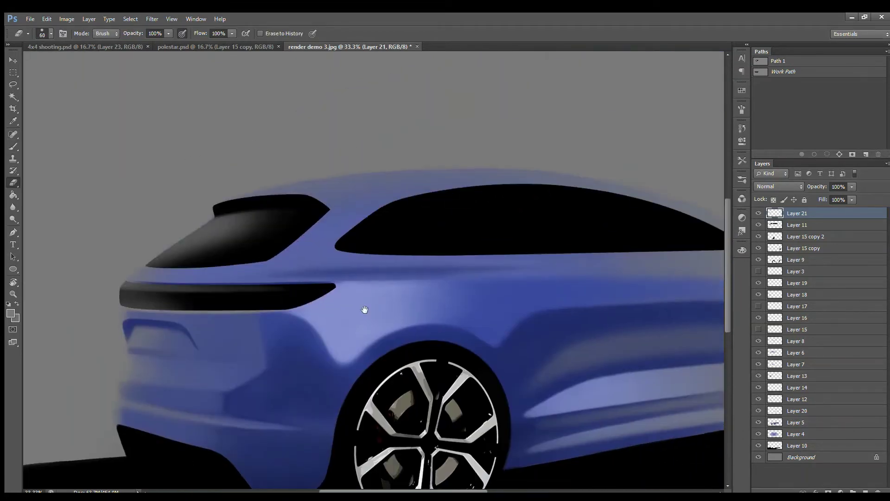
Draw a closed curved Pen path along the side window's upper edge
key(p)
click(155, 272)
drag(379, 226, 422, 224)
drag(594, 244, 640, 246)
click(226, 274)
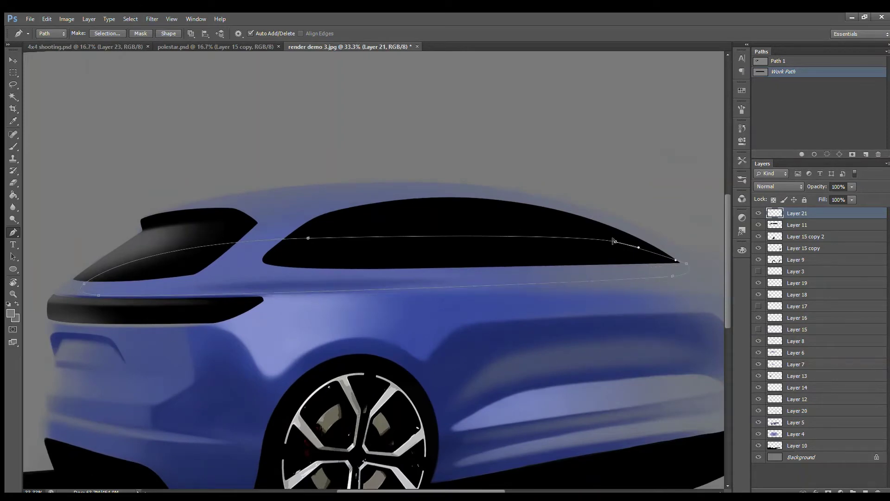
Fill the window selection light grey on Layer 22 and erase its lower part with a 200 px eraser
key(ctrl+Return)
key(ctrl+shift+alt+n)
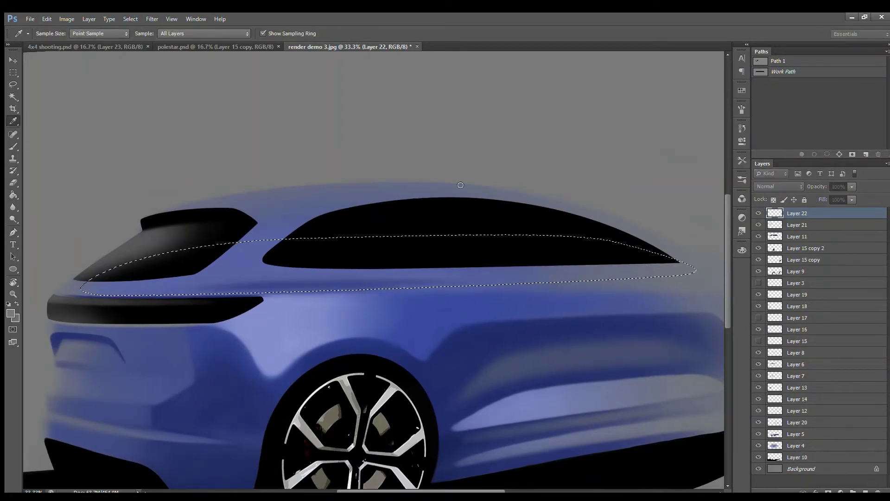
key(alt+BackSpace)
key(ctrl+d)
key(e)
key(bracketleft)
key(bracketleft)
key(bracketleft)
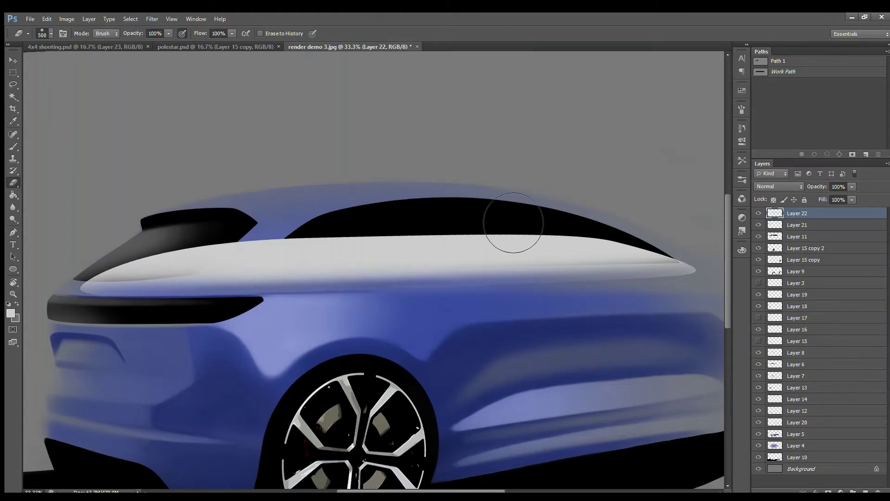
drag(513, 235, 686, 288)
Lower Layer 22 to 42% opacity and show sketch Layer 3 above it
key(ctrl+minus)
drag(817, 186, 798, 186)
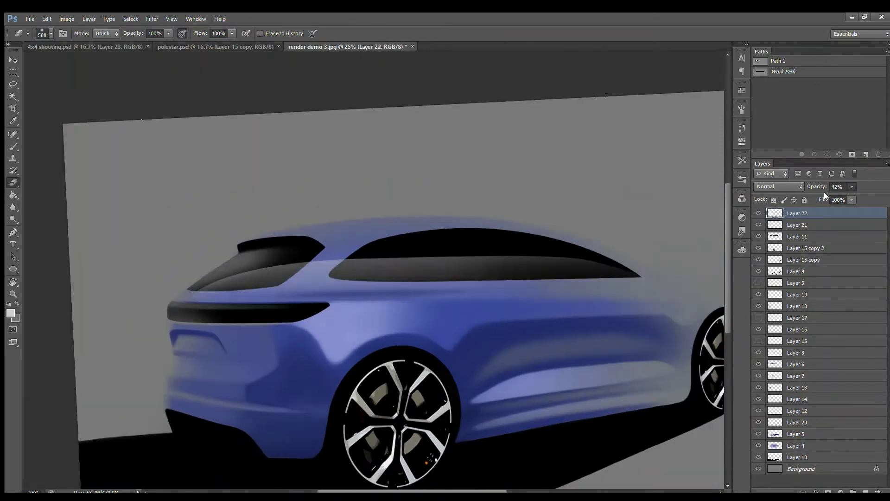
key(ctrl+minus)
key(bracketright)
key(bracketright)
key(bracketright)
click(758, 283)
drag(796, 283, 796, 219)
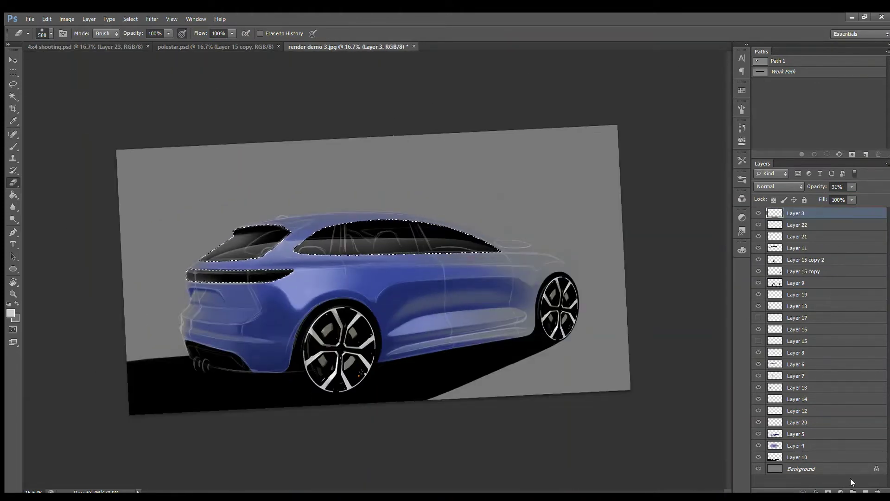
Add Layer 23 with the window selection and a 50 px grey brush on the rear window
key(ctrl+shift+alt+n)
ctrl+click(775, 260)
key(b)
key(bracketleft)
key(bracketleft)
key(bracketleft)
key(ctrl+plus)
key(ctrl+plus)
key(ctrl+plus)
key(bracketleft)
key(bracketleft)
key(bracketleft)
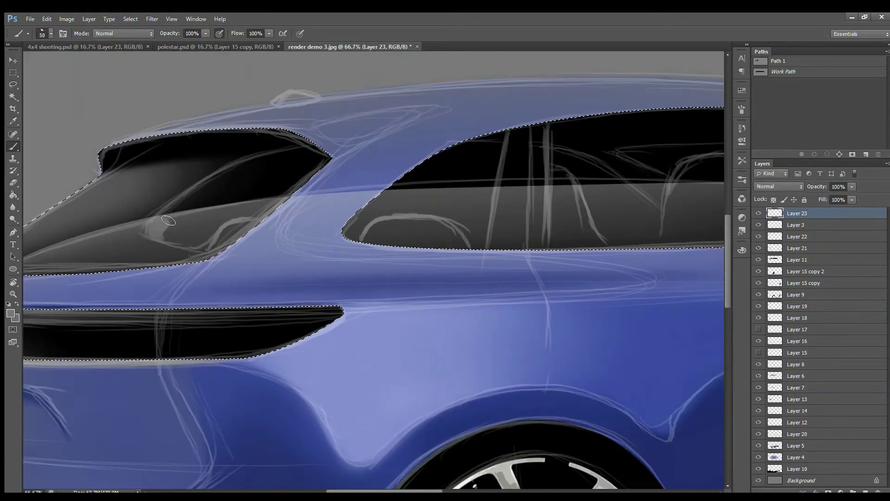
Paint broad grey interior strokes inside the rear and side windows
drag(153, 232, 408, 120)
key(ctrl+plus)
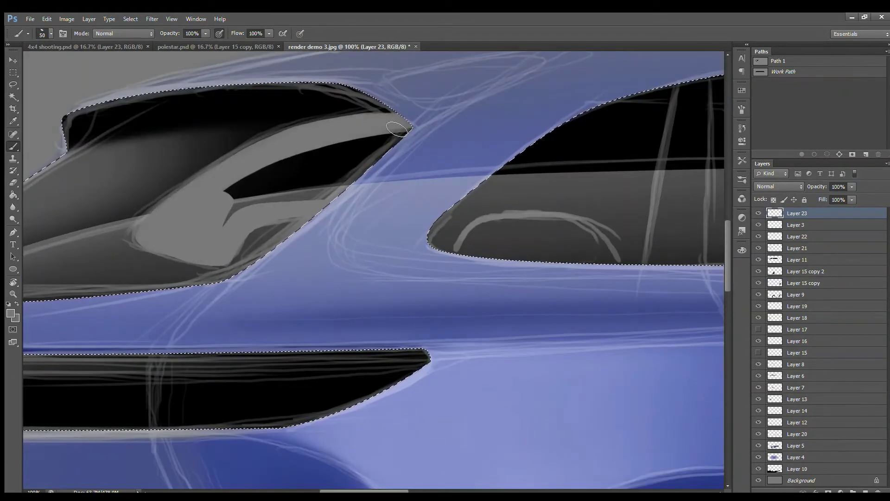
drag(223, 223, 408, 116)
drag(464, 213, 183, 269)
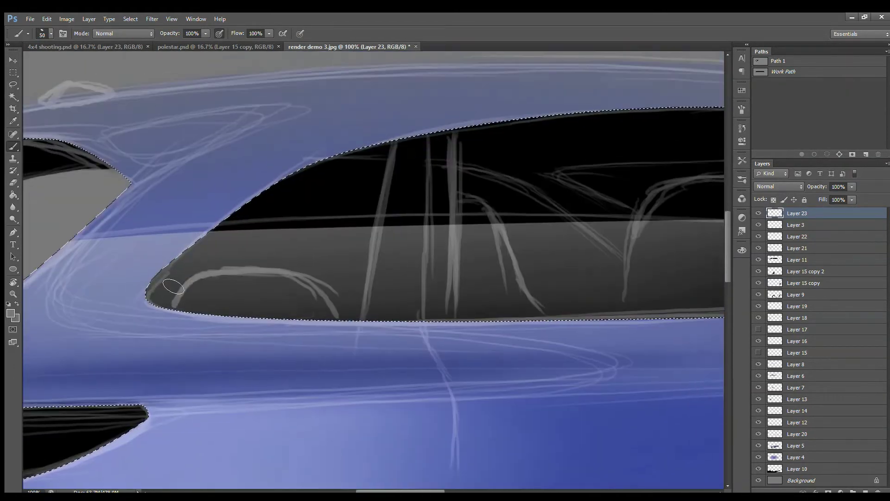
mouse_move(150, 297)
mouse_down()
mouse_move(382, 183)
mouse_move(223, 241)
mouse_move(362, 176)
mouse_up()
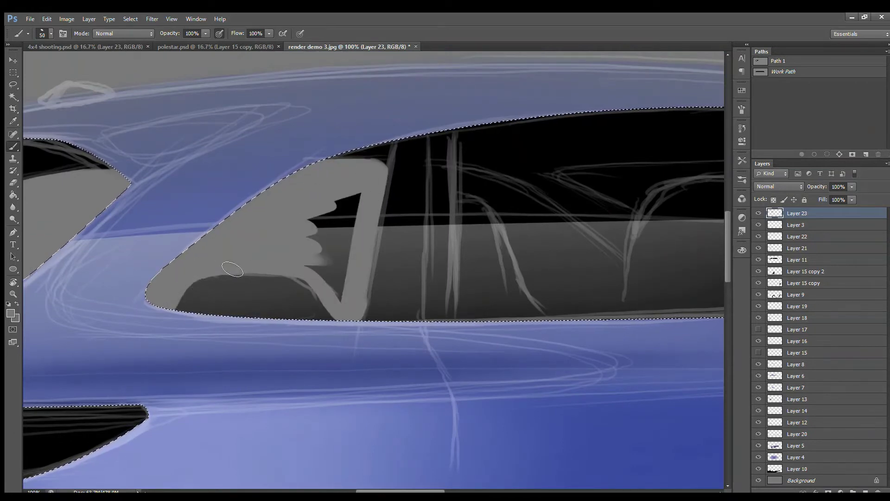
mouse_move(343, 296)
mouse_down()
mouse_move(345, 205)
mouse_move(315, 274)
mouse_up()
With 15 px and 9 px brushes, cover the curved frame and dark notches, and outline the seats
key(bracketleft)
key(bracketleft)
key(bracketleft)
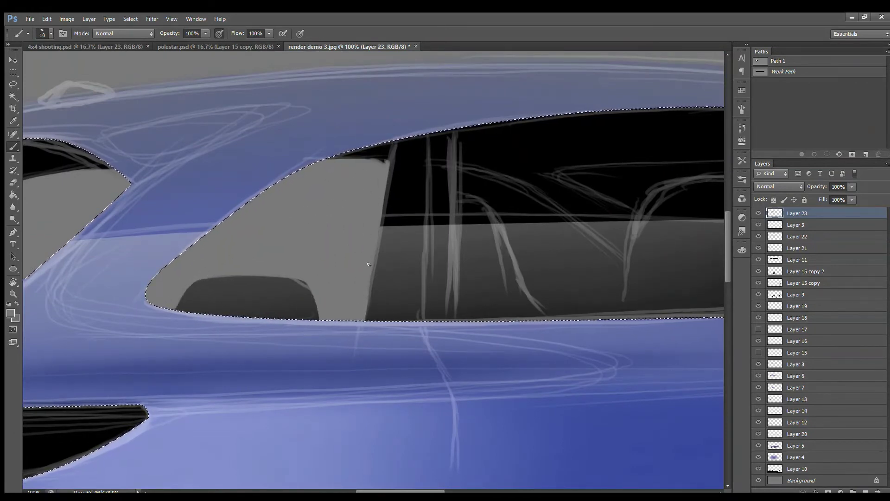
key(bracketleft)
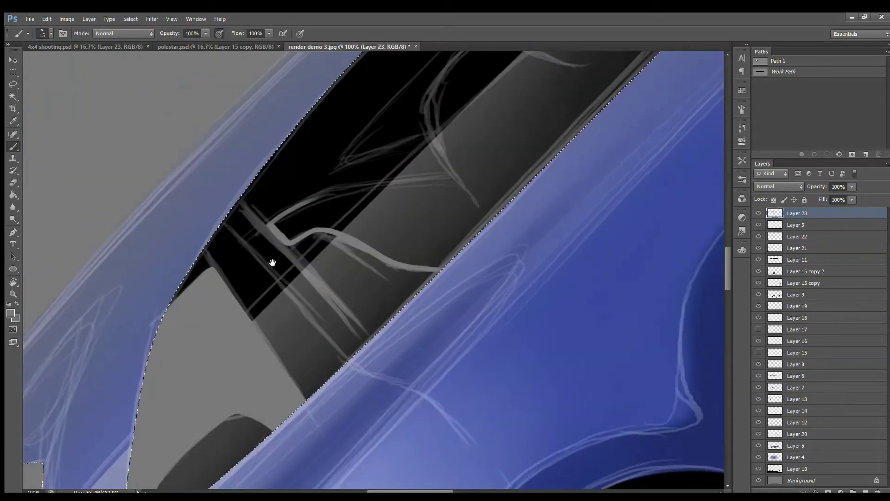
key(ctrl+plus)
mouse_move(302, 205)
mouse_down()
mouse_move(371, 165)
mouse_move(513, 169)
mouse_move(596, 269)
mouse_move(668, 225)
mouse_move(527, 302)
mouse_up()
key(bracketright)
key(bracketright)
key(bracketright)
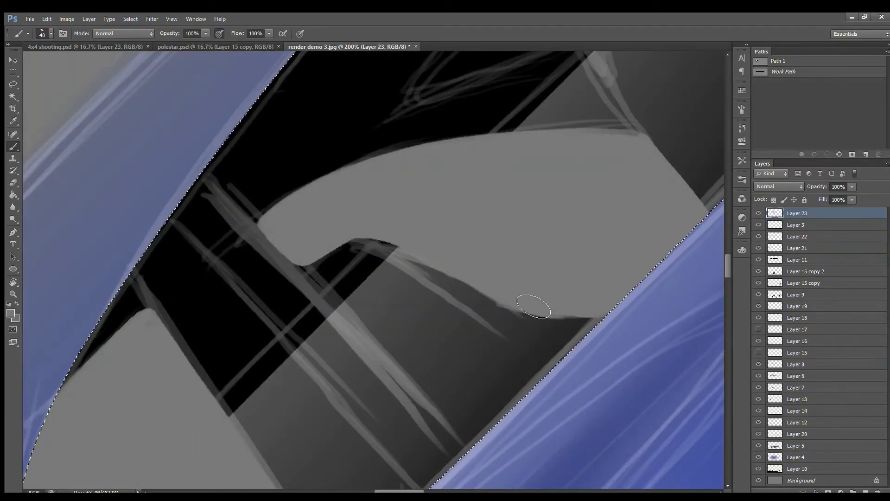
key(bracketleft)
key(bracketleft)
key(bracketleft)
drag(301, 237, 240, 300)
drag(93, 385, 602, 188)
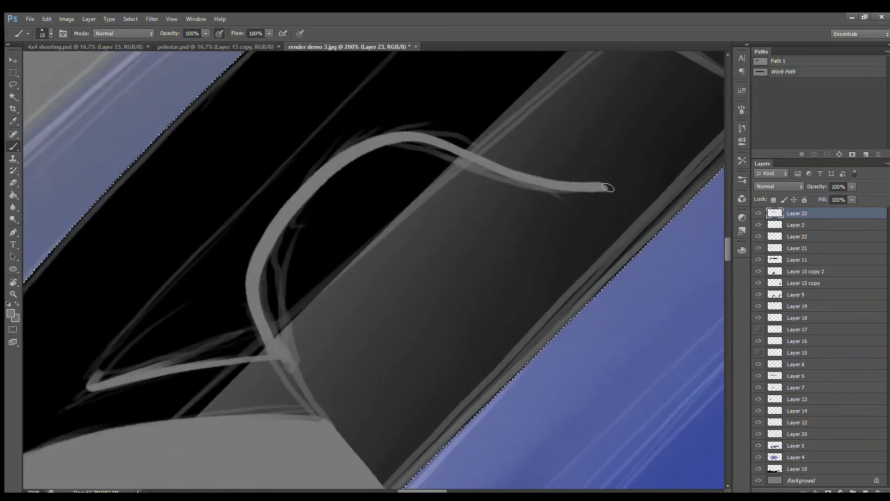
drag(252, 208, 107, 371)
key(ctrl+minus)
key(ctrl+minus)
key(ctrl+minus)
Paint the pillar and seat shapes solid grey, then fill the front side window using 20-50 px brushes
key(t)
key(ctrl+shift+alt+n)
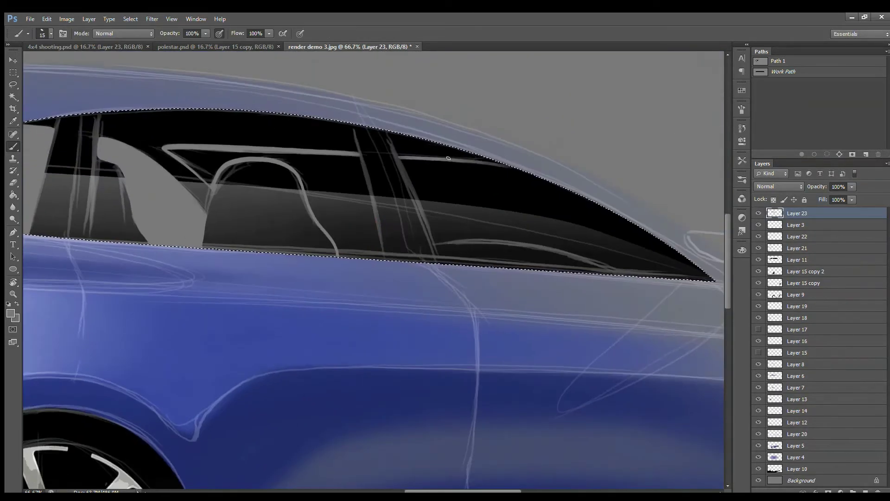
mouse_move(448, 158)
mouse_down()
mouse_move(375, 251)
mouse_move(176, 153)
mouse_move(298, 152)
mouse_up()
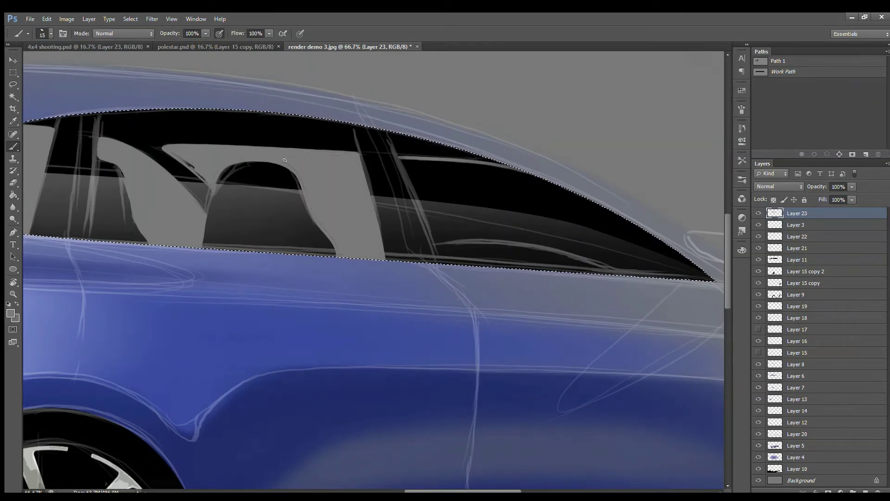
key(bracketright)
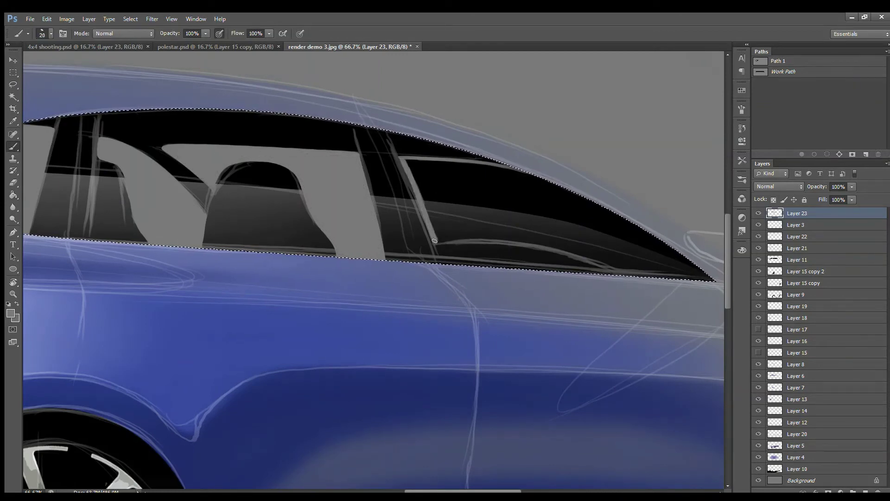
key(bracketright)
key(bracketright)
key(bracketright)
mouse_move(434, 241)
mouse_down()
mouse_move(457, 209)
mouse_move(407, 164)
mouse_up()
key(bracketleft)
key(bracketleft)
key(bracketleft)
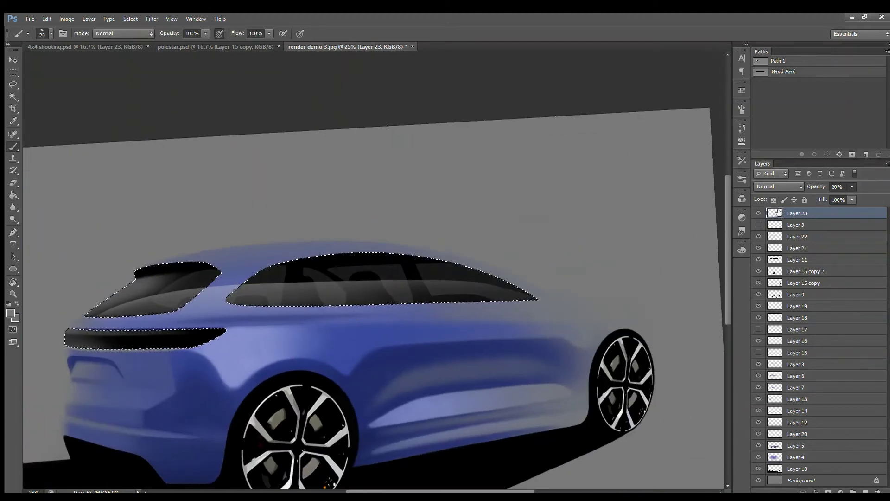
Fade Layer 23 to 20% opacity and prepare a new layer with black paint
key(ctrl+shift+alt+n)
key(d)
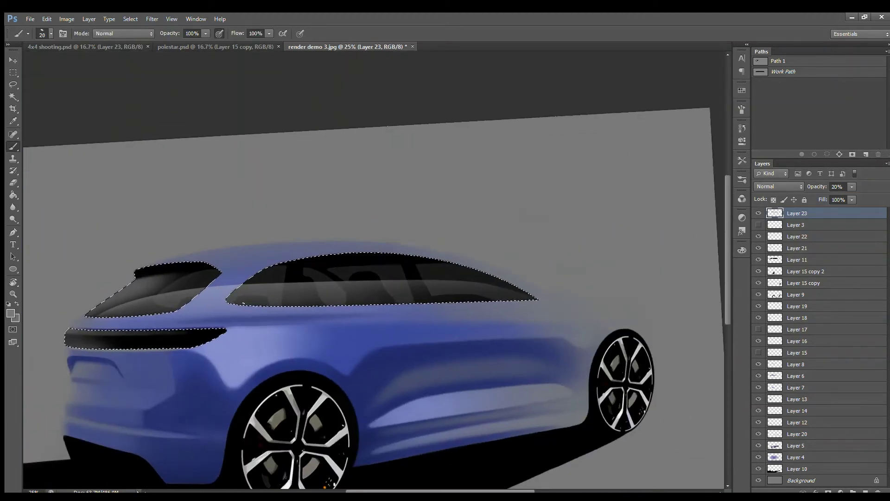
key(bracketright)
key(bracketright)
key(bracketright)
Paint two black pillars across the side glass with a 70 px brush
drag(295, 283, 287, 305)
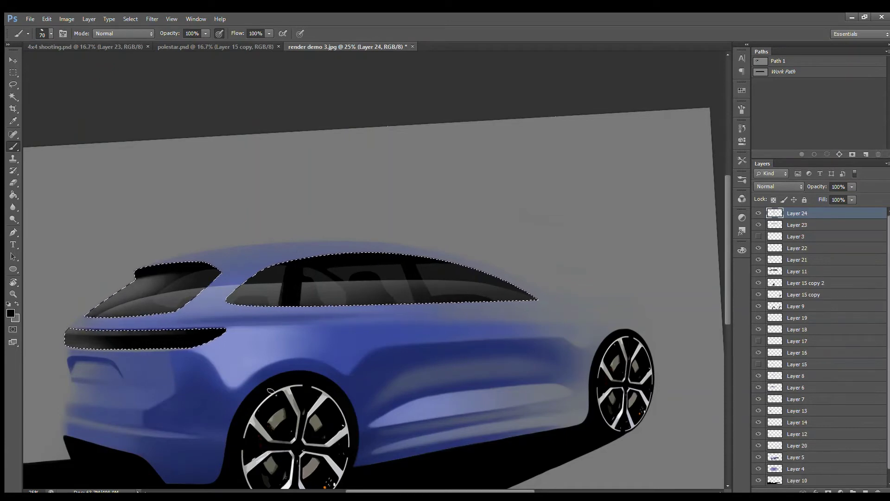
key(bracketright)
key(bracketright)
key(bracketright)
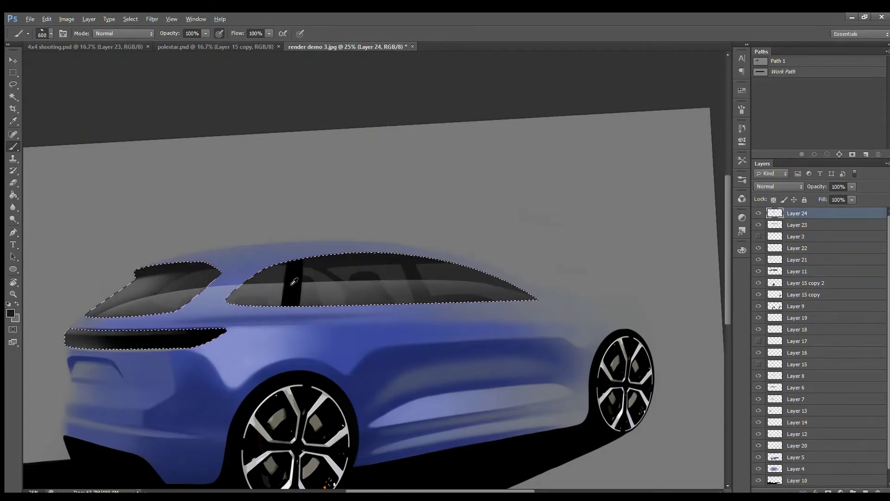
key(bracketleft)
key(bracketleft)
key(bracketleft)
drag(419, 304, 398, 250)
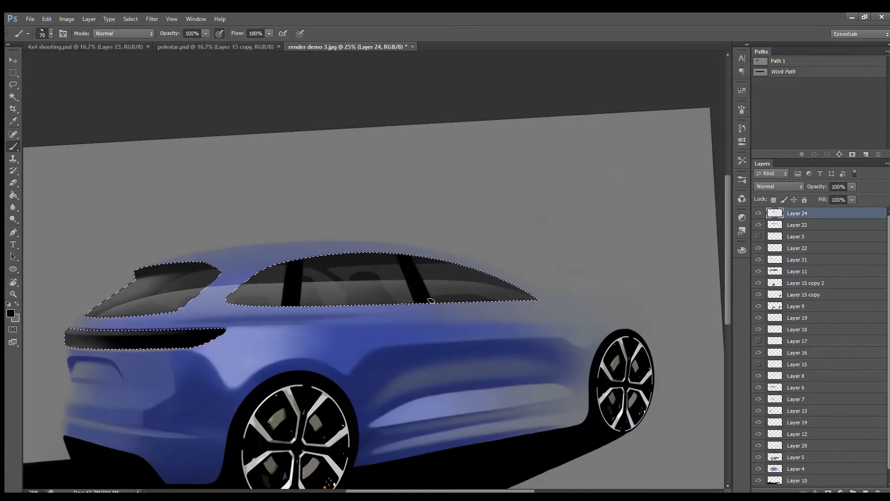
Thicken a black rim along the side window's lower edge
scroll(431, 301, up, 1)
scroll(313, 324, up, 2)
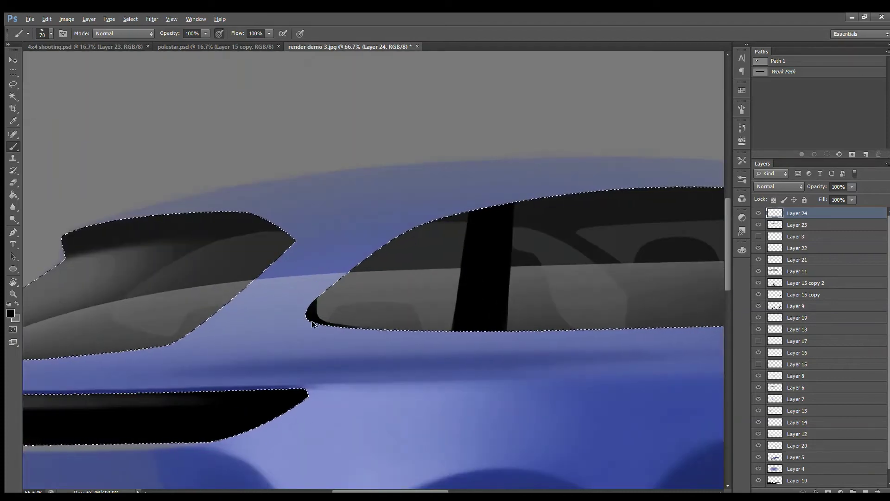
drag(313, 324, 308, 332)
scroll(464, 329, right, 2)
scroll(462, 339, right, 4)
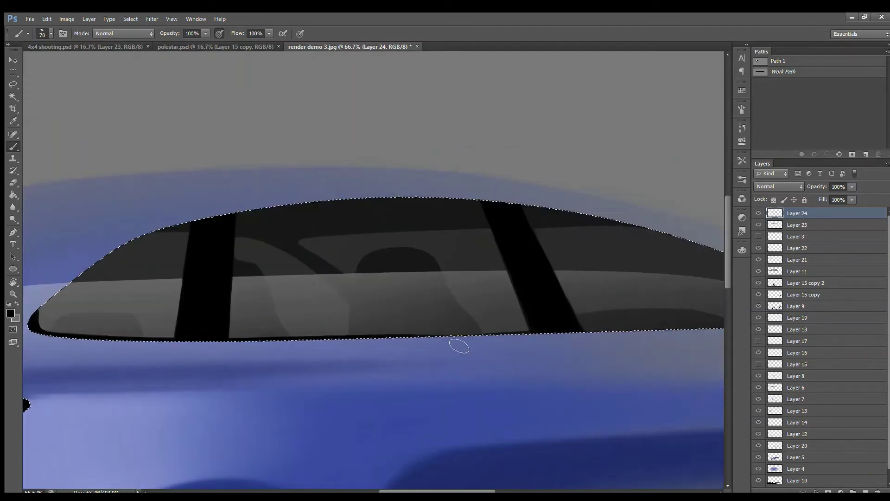
scroll(500, 342, right, 3)
drag(397, 353, 642, 349)
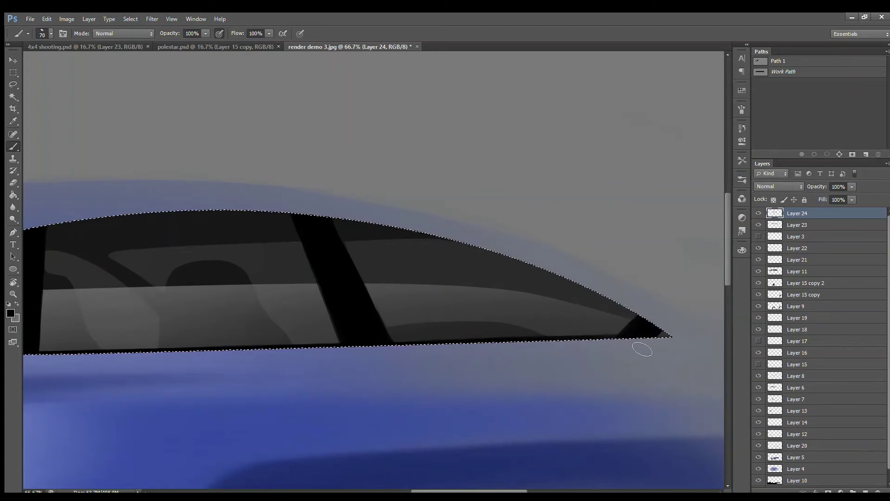
Darken the remaining window edge with black, then clear the window selection
drag(329, 232, 423, 282)
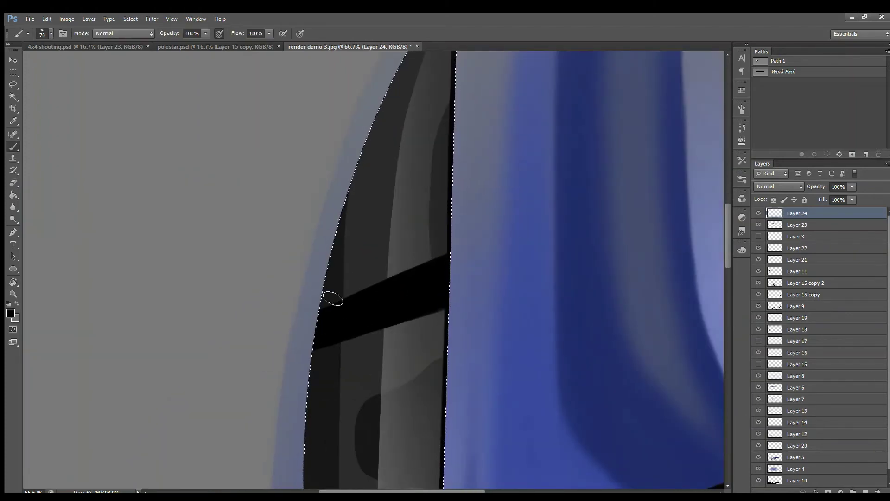
mouse_move(332, 298)
mouse_down()
mouse_move(261, 394)
mouse_move(199, 408)
mouse_move(245, 398)
mouse_up()
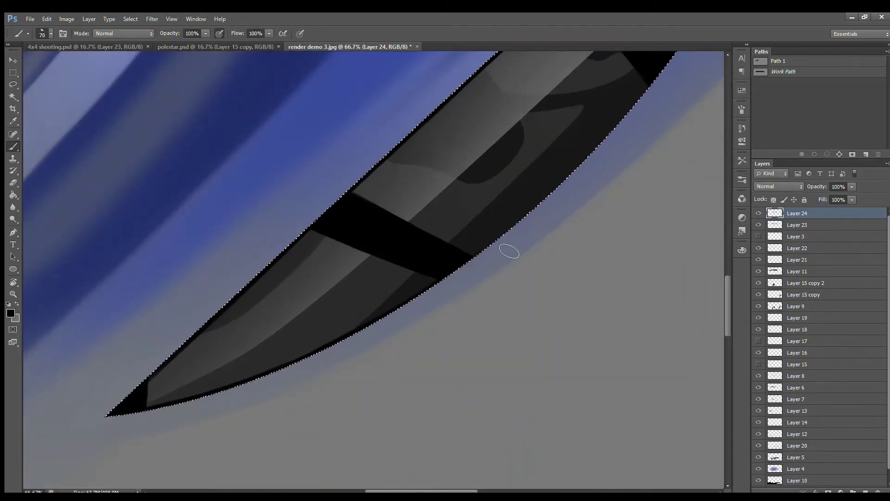
scroll(509, 250, up, 5)
scroll(472, 225, right, 3)
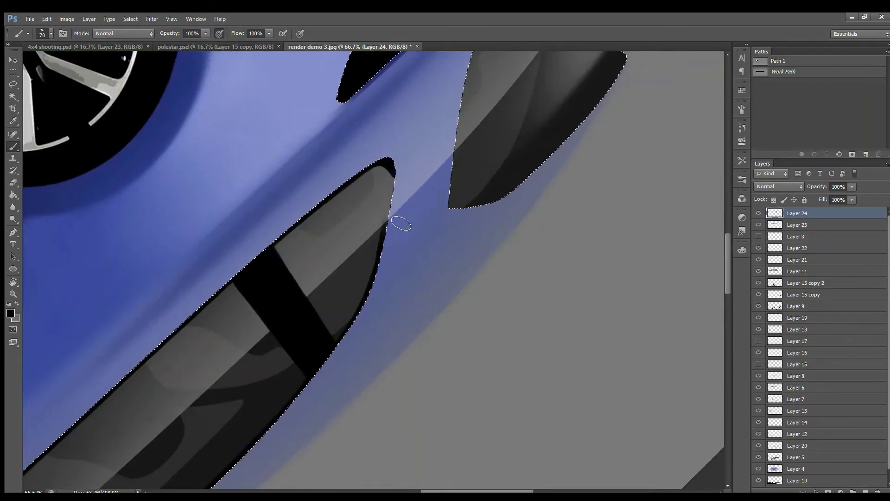
drag(401, 224, 394, 169)
key(ctrl+minus)
key(ctrl+minus)
key(ctrl+minus)
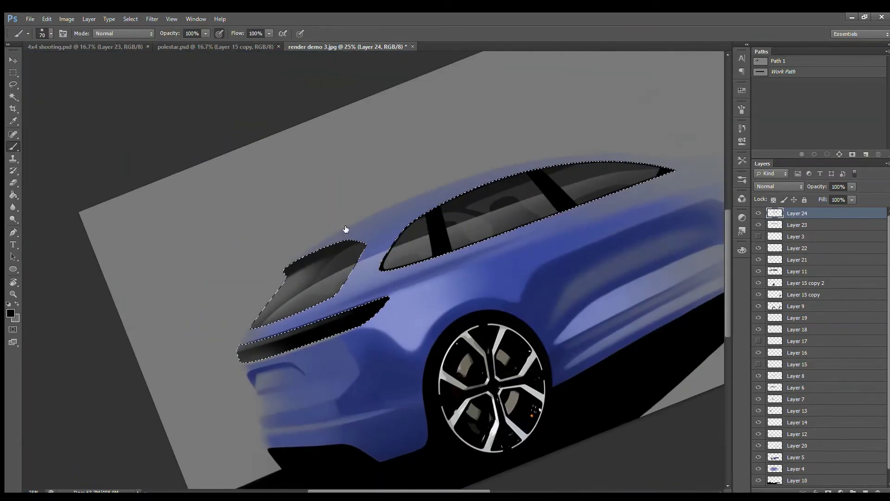
key(ctrl+d)
Select the car body layer with the Eraser active and save the document
drag(346, 229, 352, 218)
key(e)
ctrl+click(351, 219)
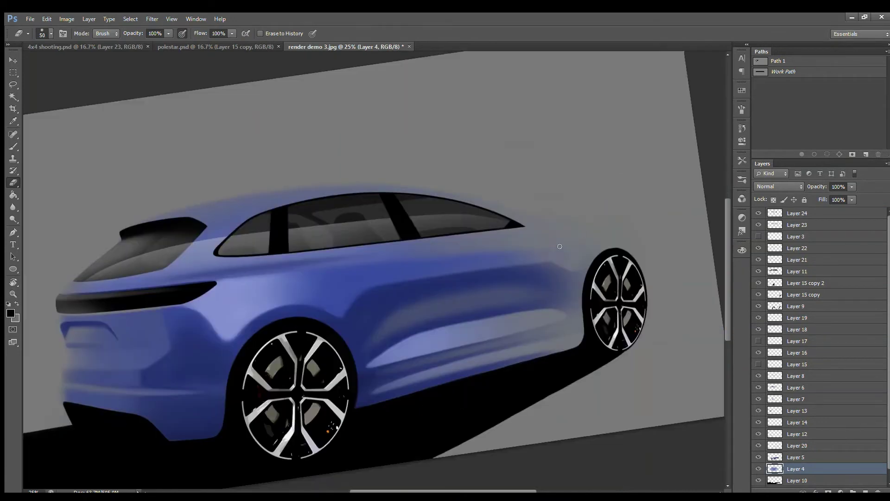
drag(426, 206, 440, 154)
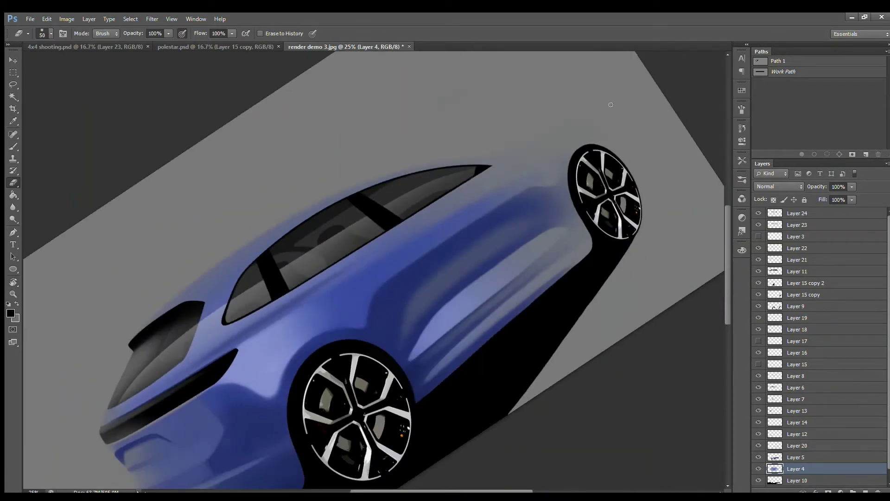
drag(578, 164, 603, 287)
key(ctrl+s)
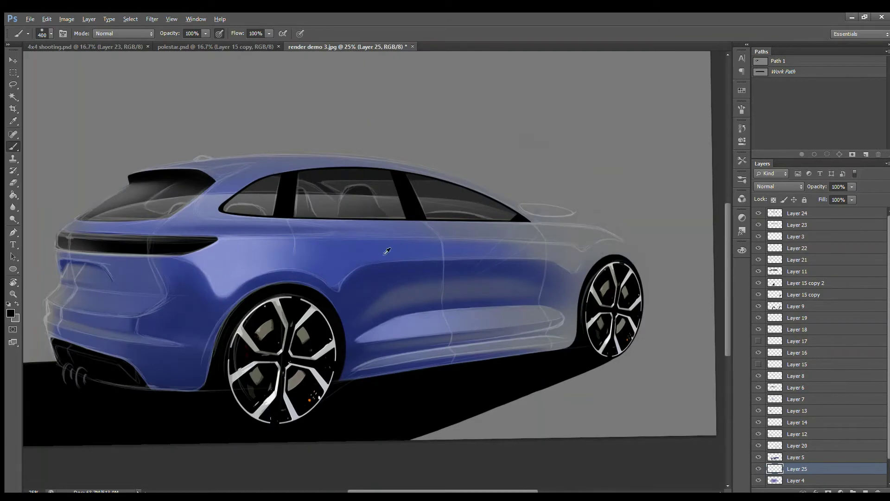
Spray sampled body blue over the front fender, then soften it with a 100 px eraser
alt+click(387, 251)
drag(561, 245, 617, 237)
key(e)
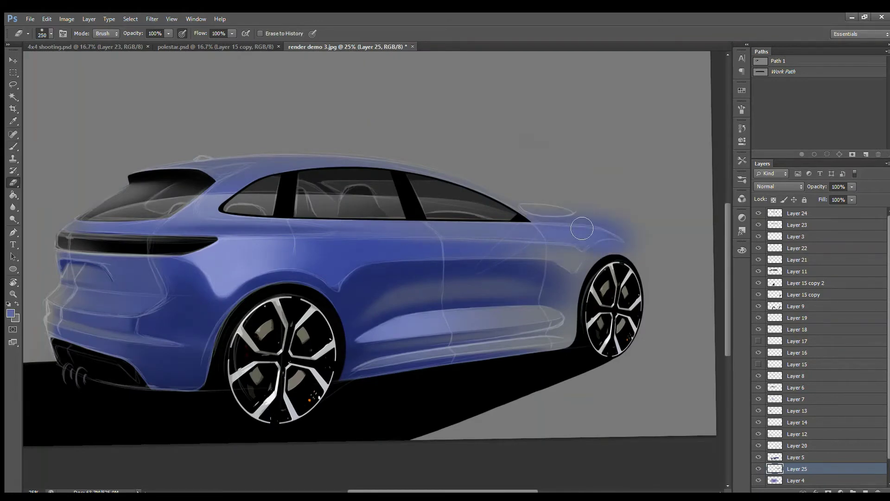
key(ctrl+plus)
key(ctrl+plus)
key(ctrl+plus)
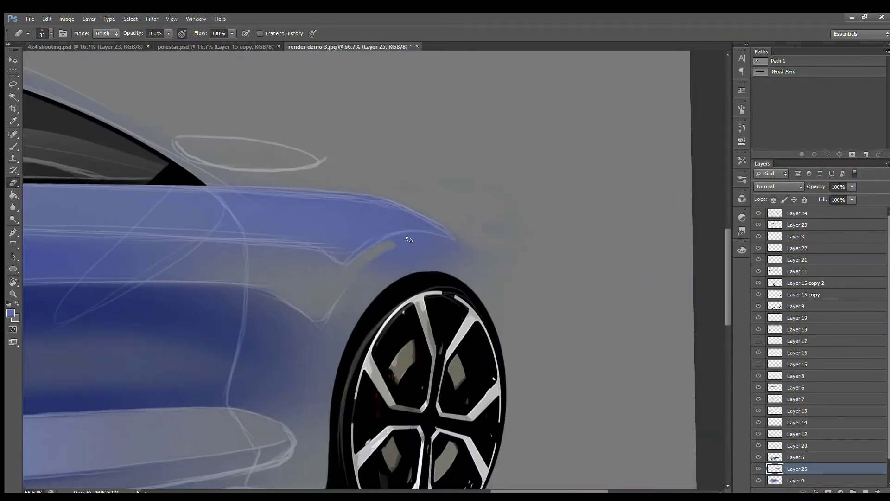
key(])
key(])
key(])
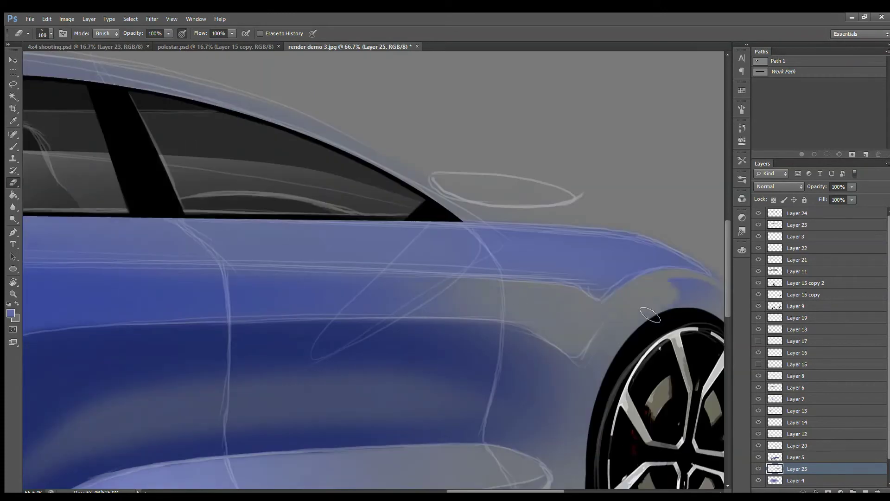
key(ctrl+minus)
key(ctrl+minus)
key(ctrl+minus)
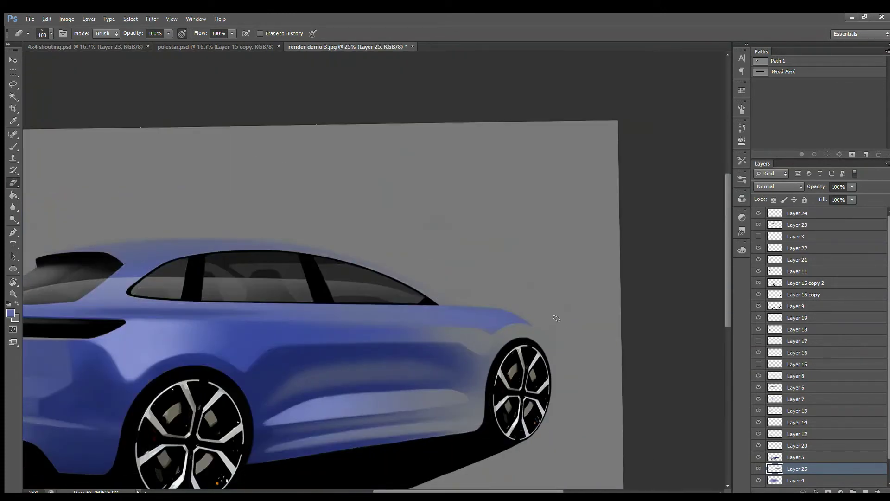
Scale the wheel on Layer 15 copy to about 116% and commit
key(ctrl+minus)
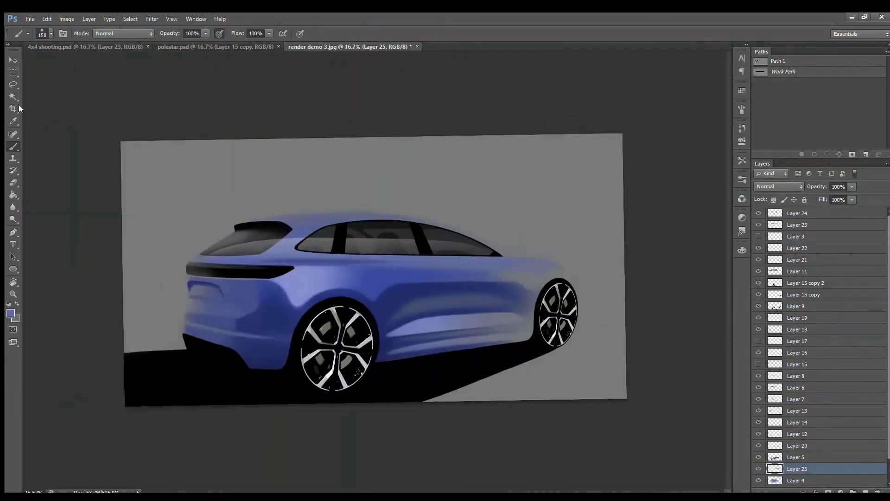
ctrl+click(554, 310)
key(ctrl+t)
drag(538, 309, 532, 309)
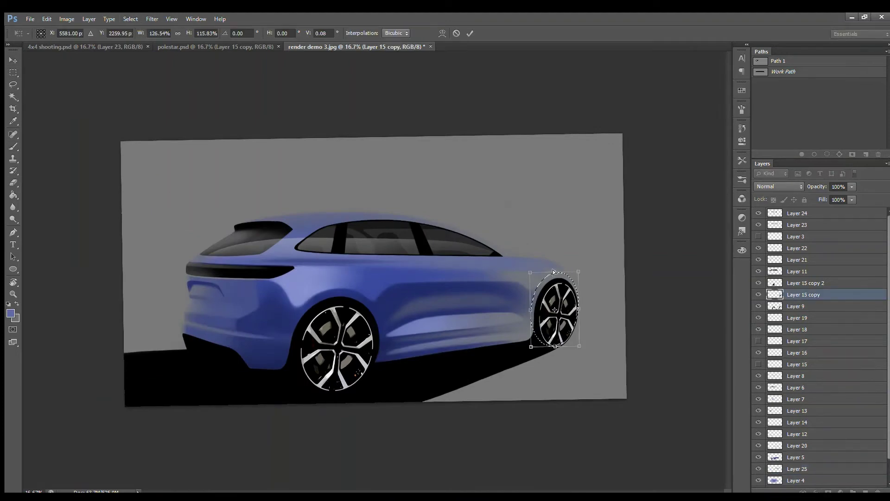
key(ctrl+plus)
key(ctrl+plus)
key(Return)
Set a 125 px brush and add new Layer 26 for the rear quarter
key(b)
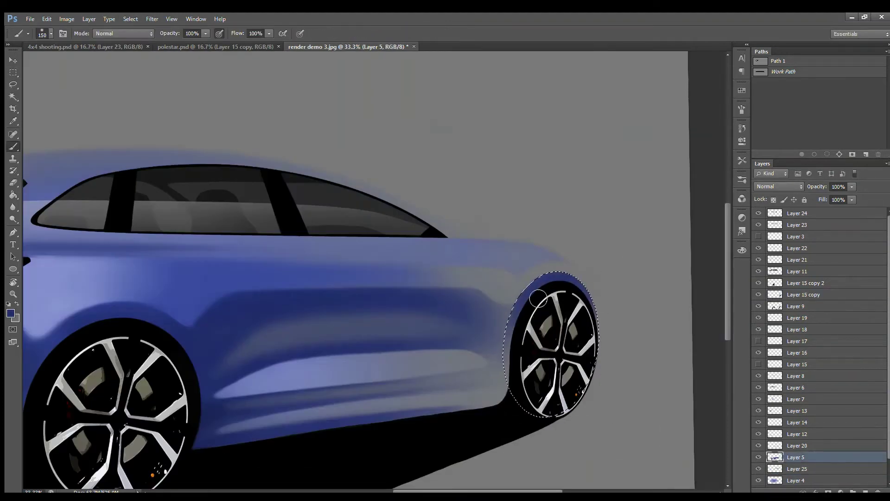
key(bracketleft)
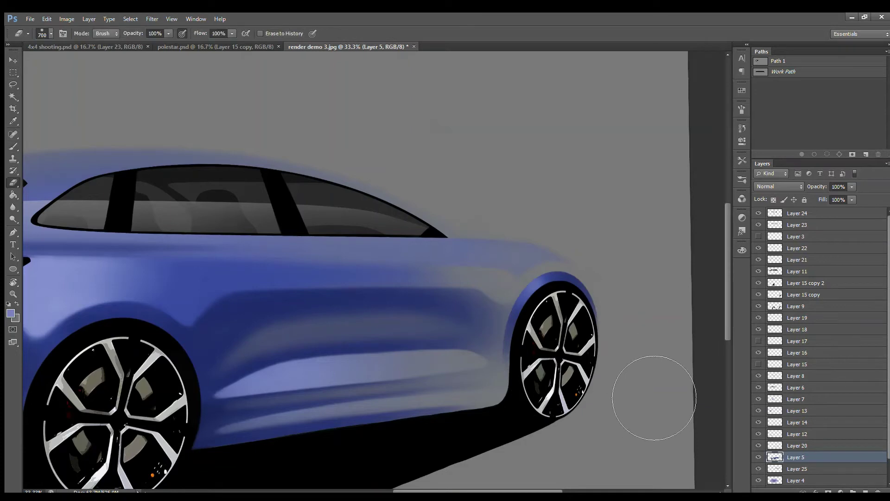
key(ctrl+plus)
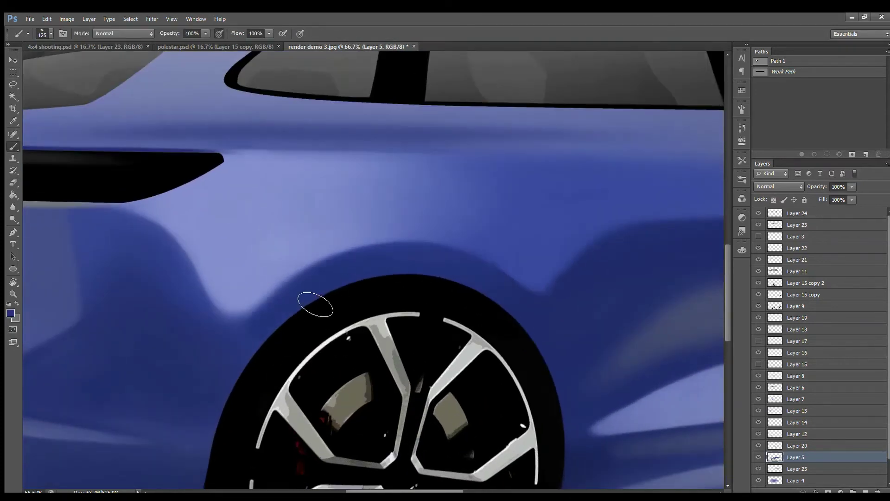
key(ctrl+minus)
key(ctrl+minus)
key(ctrl+minus)
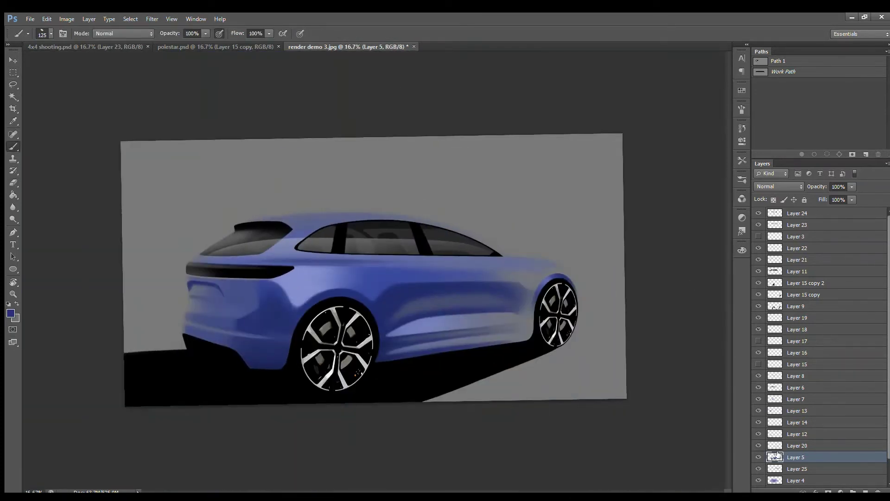
key(m)
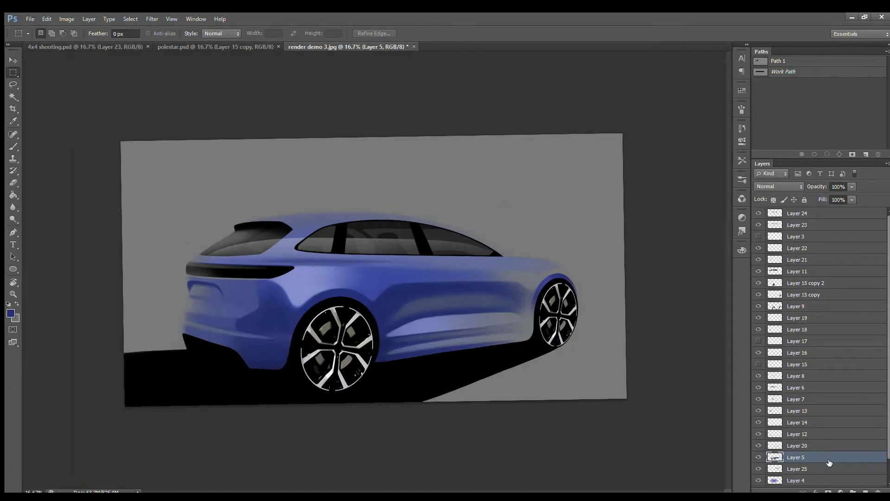
click(804, 318)
key(ctrl+shift+alt+n)
key(b)
key(ctrl+plus)
key(ctrl+plus)
key(ctrl+plus)
Paint light grey strokes over the rear fender and roofline, moving Layer 26 to the top
mouse_move(681, 176)
mouse_down()
mouse_move(475, 222)
mouse_move(292, 306)
mouse_up()
key(ctrl+minus)
key(ctrl+shift+bracketright)
key(ctrl+minus)
mouse_move(228, 285)
mouse_down()
mouse_move(385, 242)
mouse_move(514, 288)
mouse_move(157, 225)
mouse_up()
scroll(308, 318, up, 3)
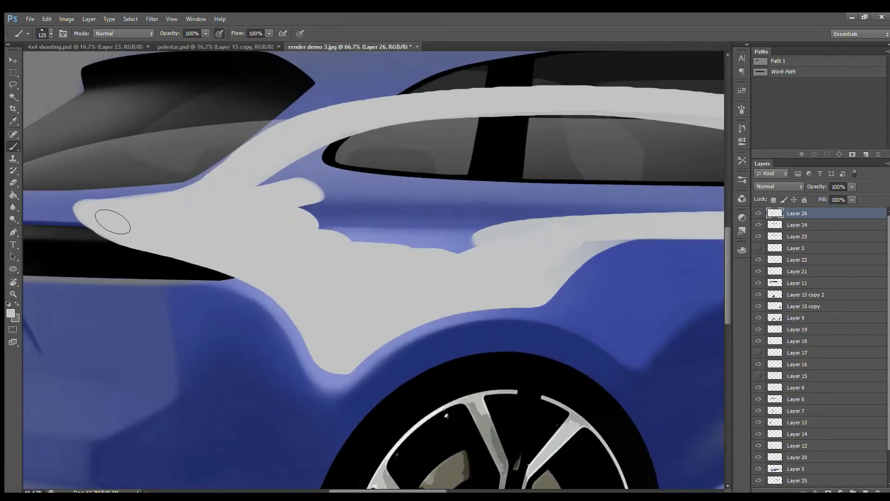
Fill grey over the side windows and upper body, trimming and repainting the roof edge
drag(285, 153, 188, 262)
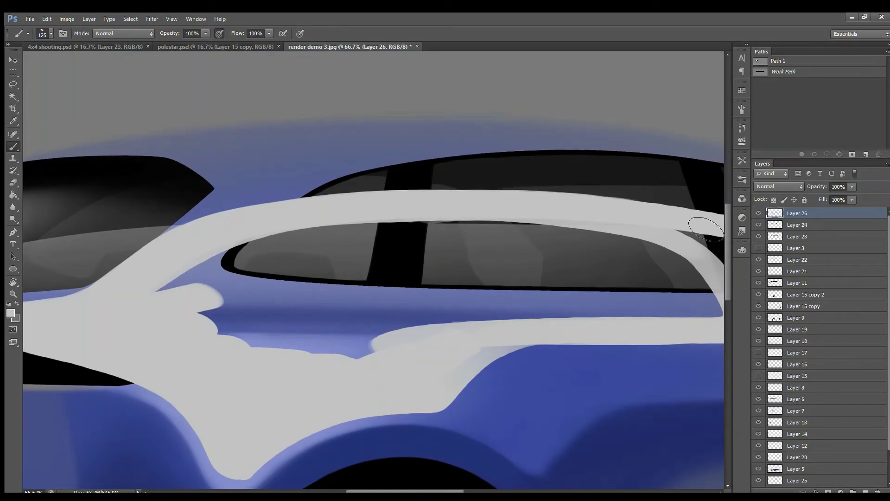
drag(706, 228, 470, 243)
scroll(477, 264, down, 1)
drag(298, 282, 372, 311)
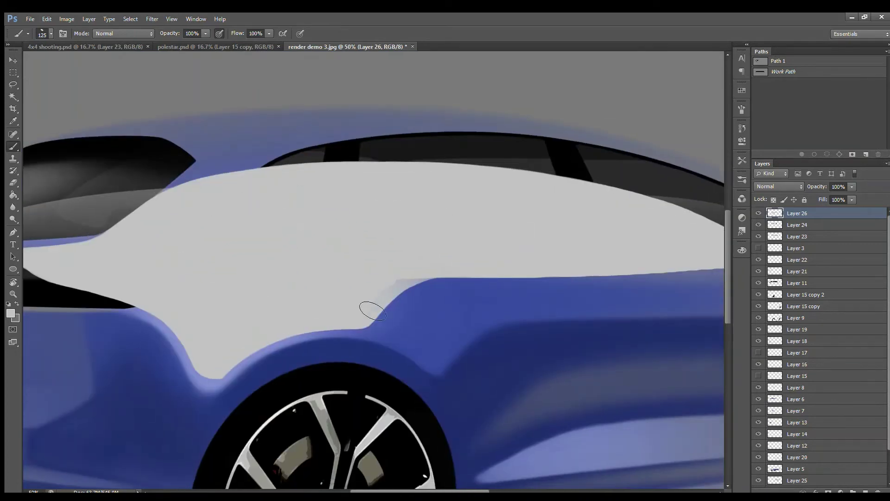
scroll(417, 283, left, 5)
key(e)
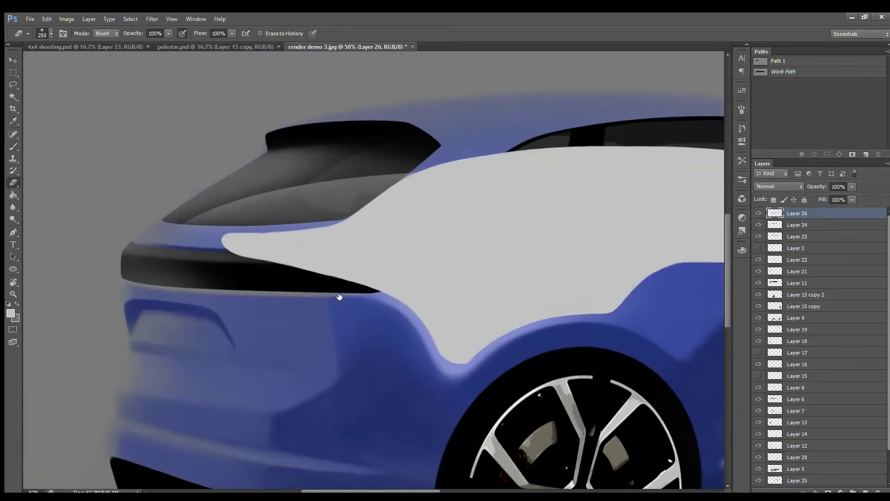
drag(241, 226, 471, 165)
key(b)
drag(300, 234, 282, 246)
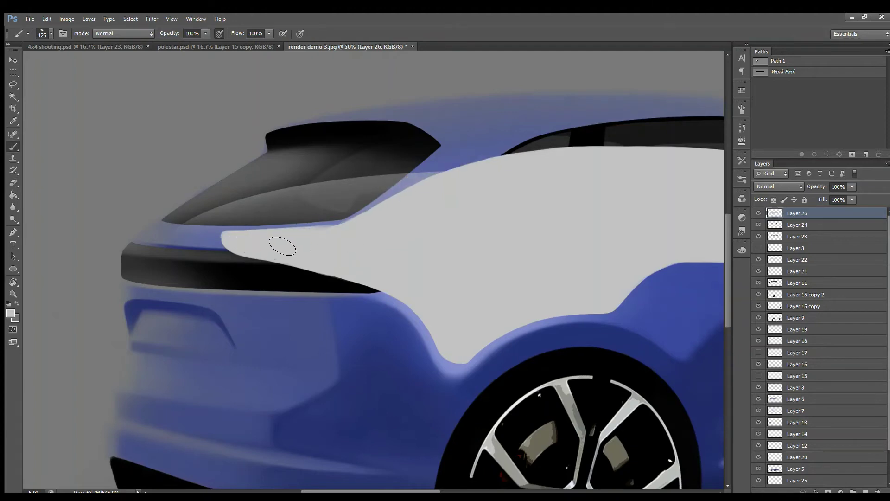
Set the grey layer to 39% opacity, erase with a 900 px eraser, and hide Layers 3 and 22
key(ctrl+minus)
key(ctrl+minus)
key(ctrl+minus)
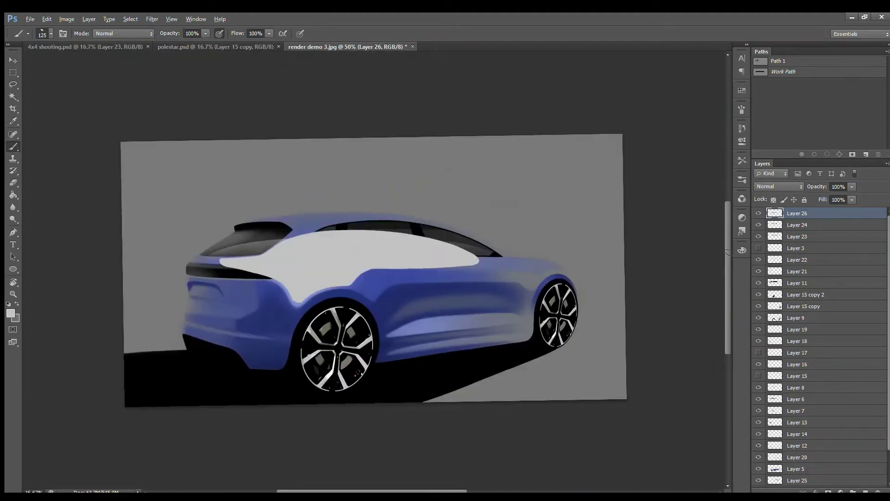
key(3)
key(9)
key(e)
key(bracketright)
key(bracketright)
key(bracketright)
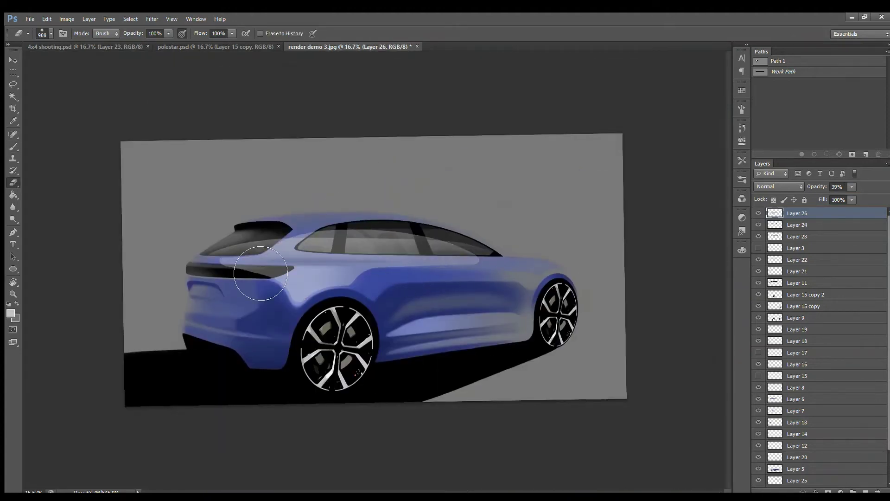
drag(758, 247, 759, 259)
key(bracketleft)
key(bracketleft)
key(bracketleft)
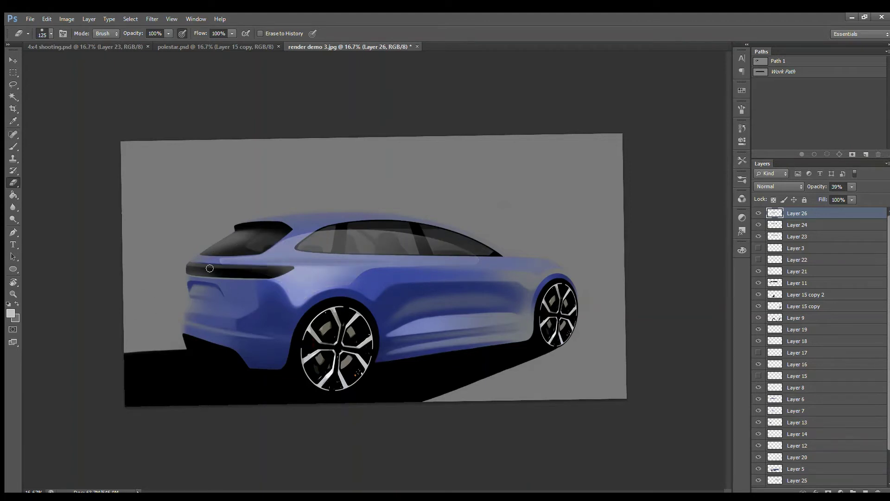
Paint light highlight streaks along the lower door and a thin diagonal on the rear bumper
key(b)
scroll(402, 336, up, 3)
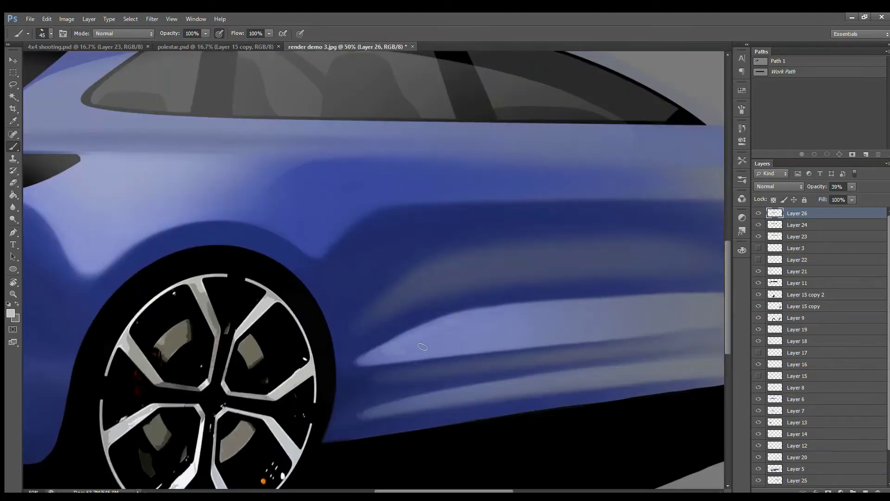
drag(360, 362, 391, 353)
drag(465, 331, 603, 325)
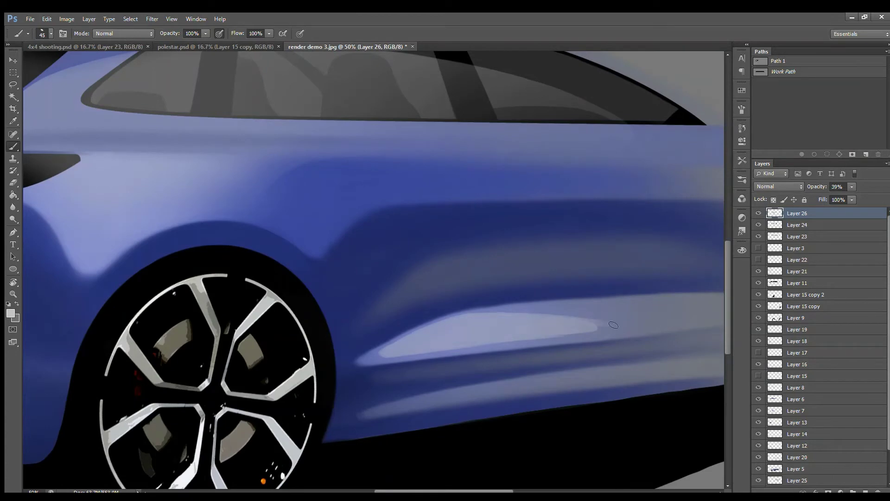
drag(448, 369, 398, 308)
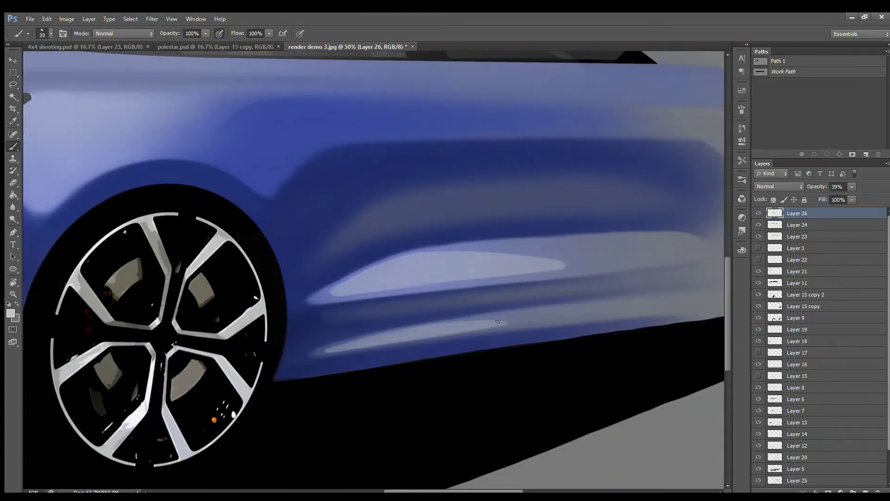
drag(497, 321, 292, 328)
scroll(292, 328, up, 1)
drag(235, 349, 374, 269)
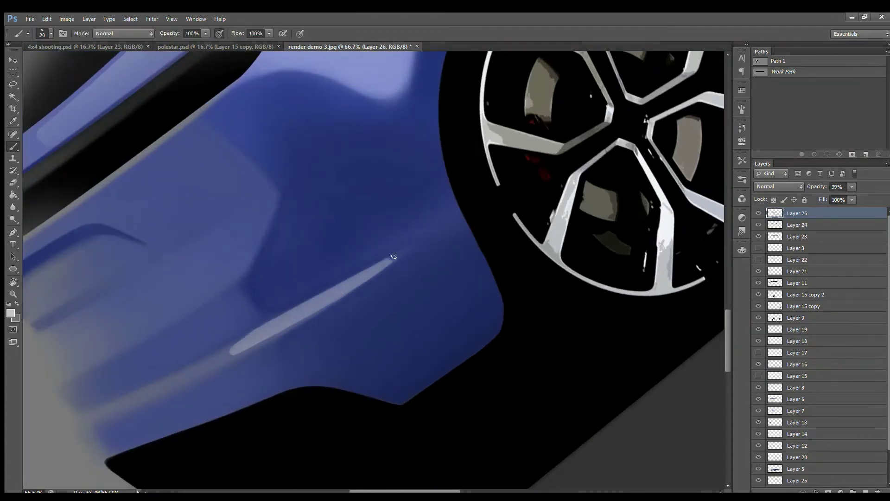
Paint a light bluish highlight patch on the bumper, then erase it back
key(e)
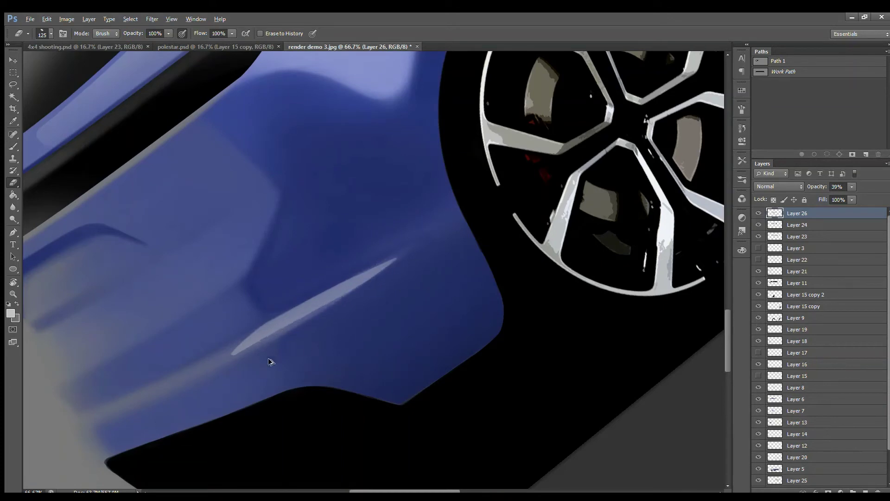
key(b)
drag(262, 208, 186, 290)
drag(246, 222, 221, 282)
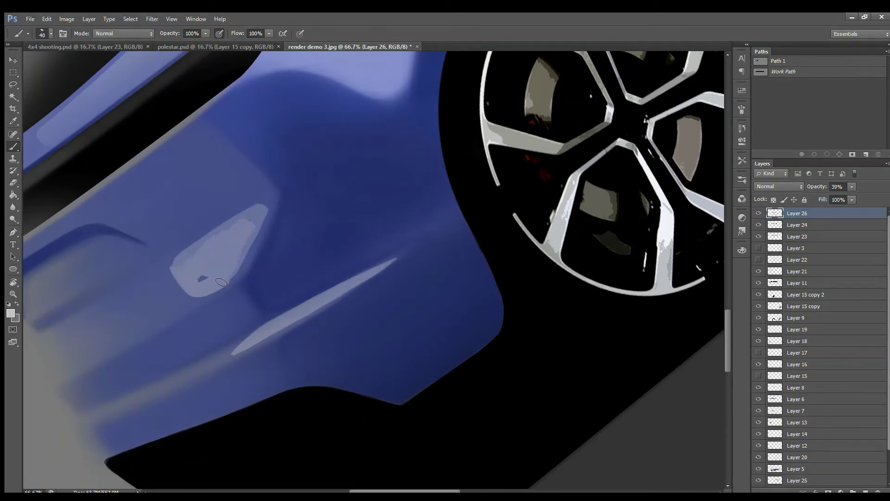
drag(247, 251, 176, 267)
key(ctrl+minus)
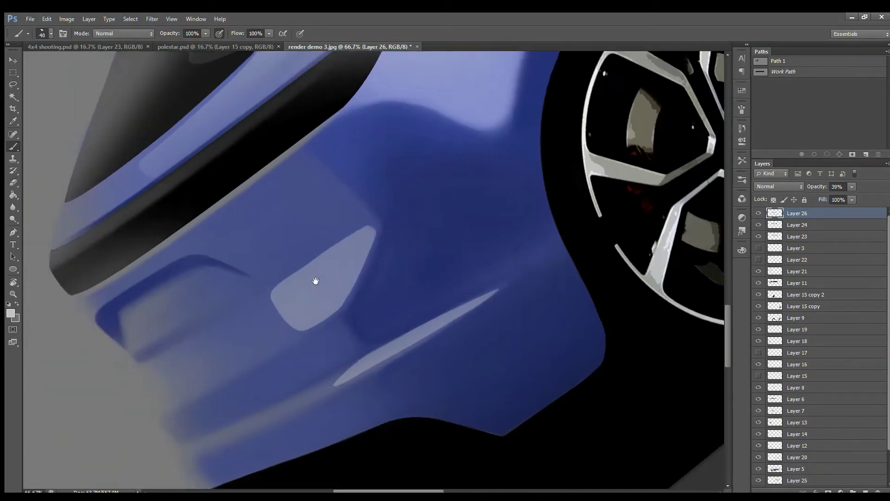
key(e)
drag(278, 330, 471, 236)
Paint a grey reflection across the rear window with a 30 px brush
scroll(471, 236, right, 5)
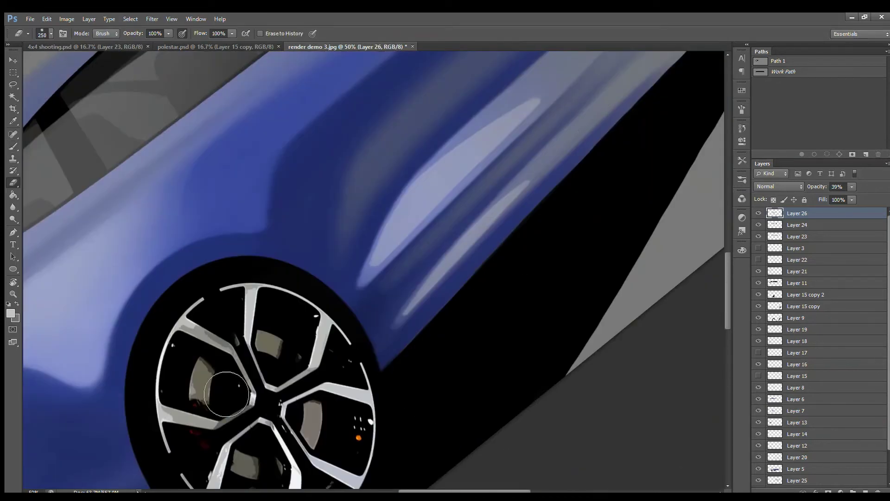
key(ctrl+minus)
key(ctrl+minus)
key(ctrl+minus)
key(bracketright)
key(bracketright)
key(bracketright)
key(b)
scroll(194, 292, up, 5)
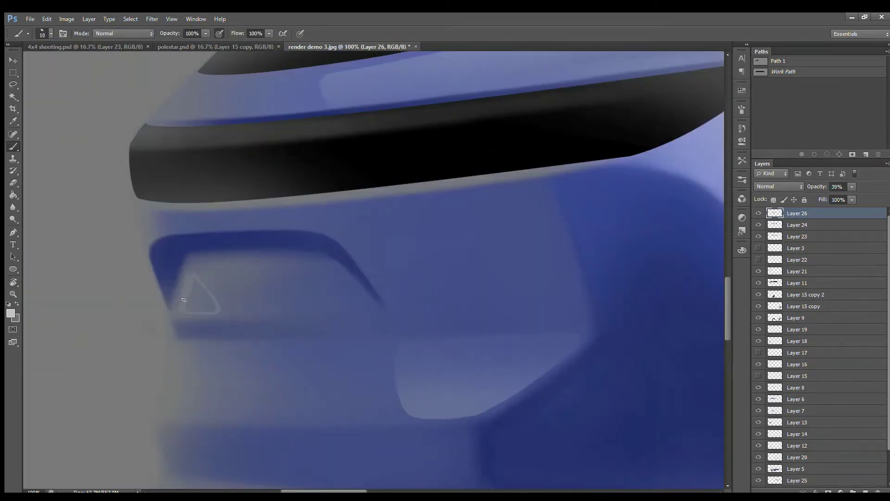
key(bracketright)
key(bracketright)
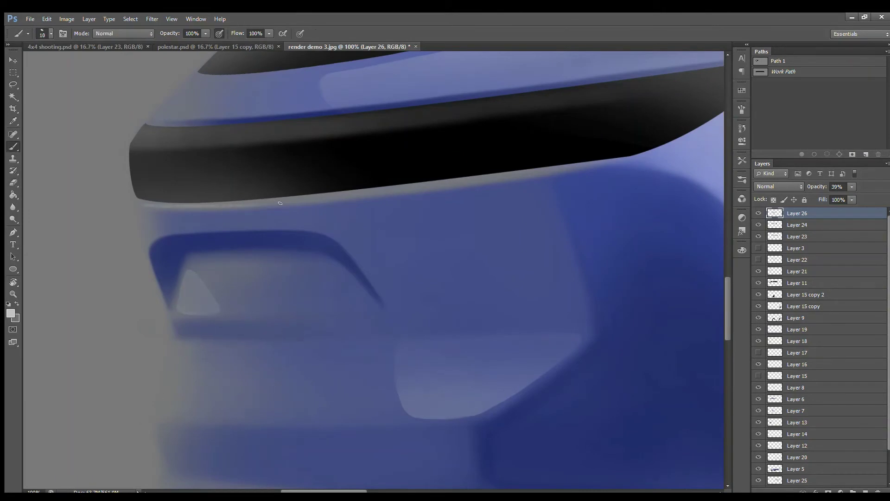
scroll(234, 143, down, 2)
mouse_move(277, 201)
mouse_down()
mouse_move(232, 199)
mouse_move(195, 211)
mouse_up()
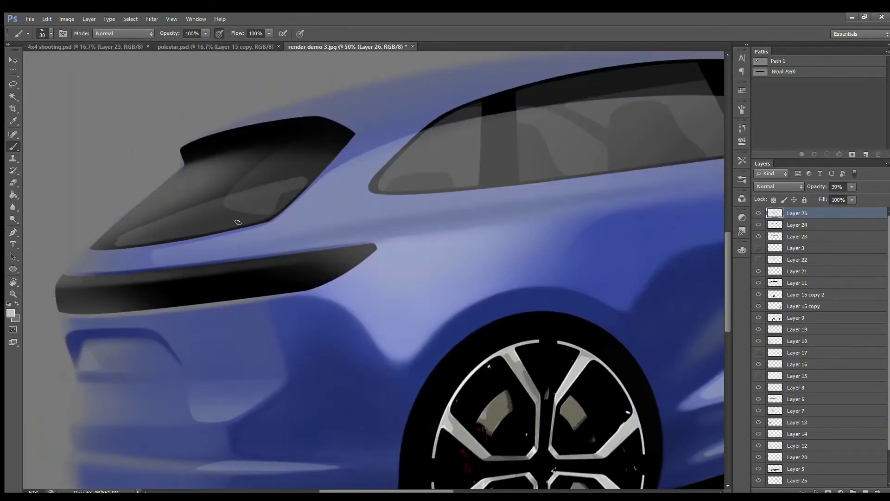
key(e)
scroll(362, 255, down, 1)
scroll(362, 255, down, 1)
scroll(417, 296, down, 1)
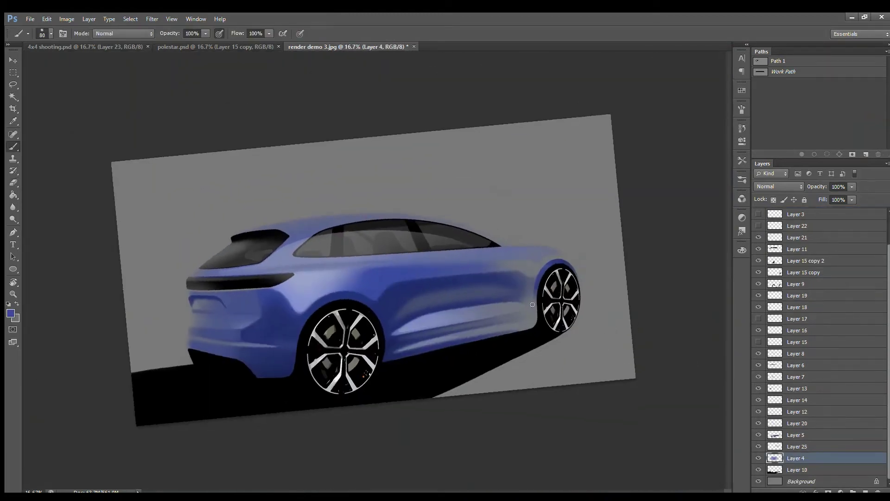
On a new layer, paint dark blue shading along the lower side of the body
click(791, 436)
key(ctrl+shift+alt+n)
drag(534, 309, 445, 341)
drag(538, 278, 467, 358)
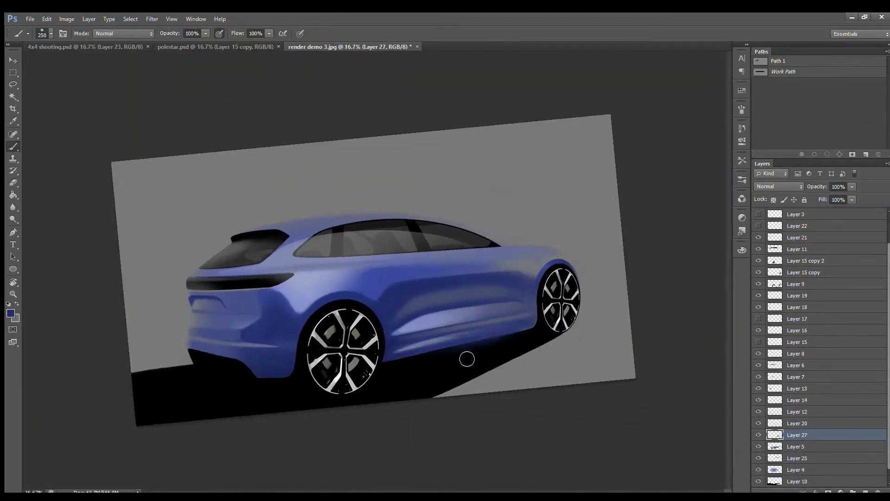
Erase back part of the lower-body shading with a 40–50 px eraser to lighten it
key(e)
key(ctrl+d)
scroll(487, 353, up, 1)
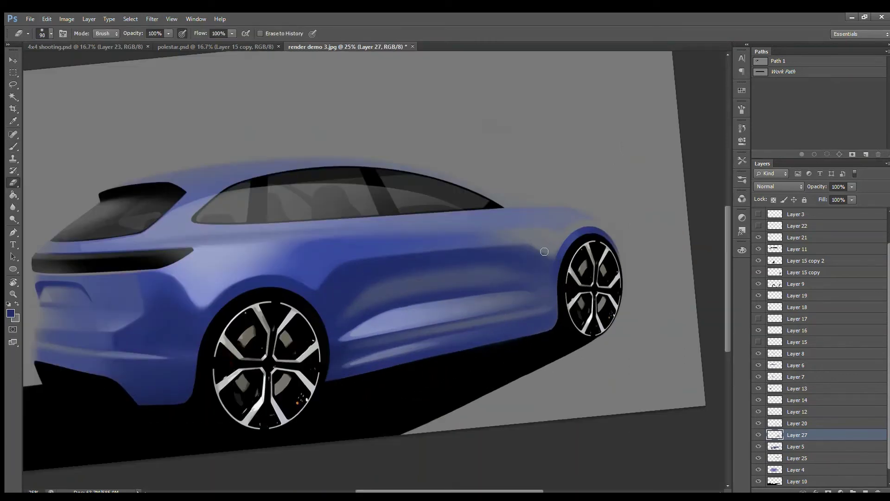
key(alt+bracketleft)
key(bracketleft)
key(bracketleft)
key(bracketleft)
scroll(560, 257, up, 4)
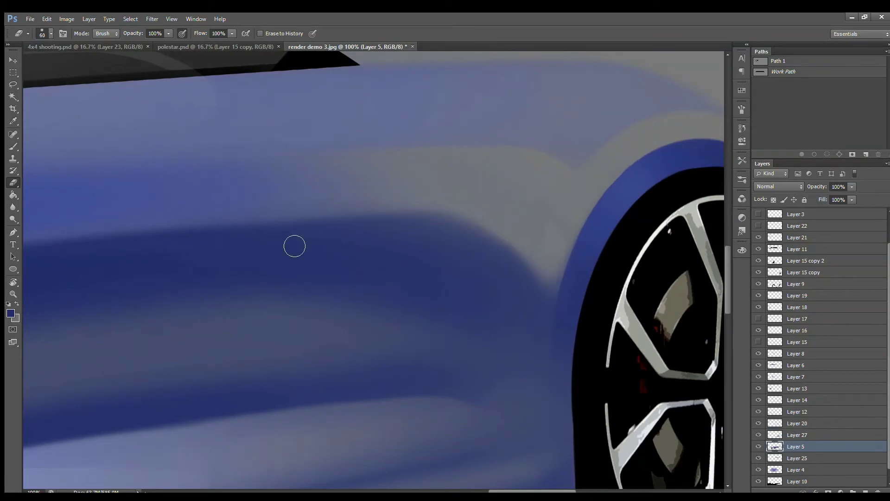
key(ctrl+minus)
key(ctrl+minus)
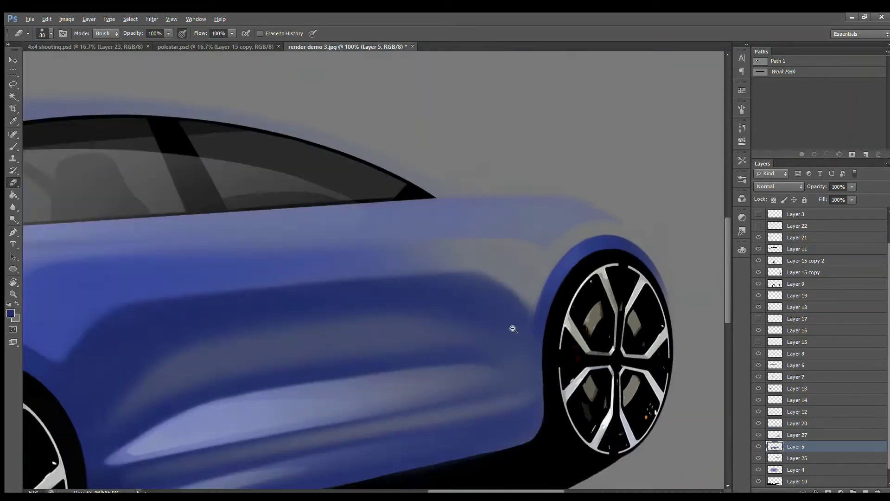
key(ctrl+minus)
key(alt+bracketright)
key(bracketright)
key(bracketright)
drag(384, 389, 444, 381)
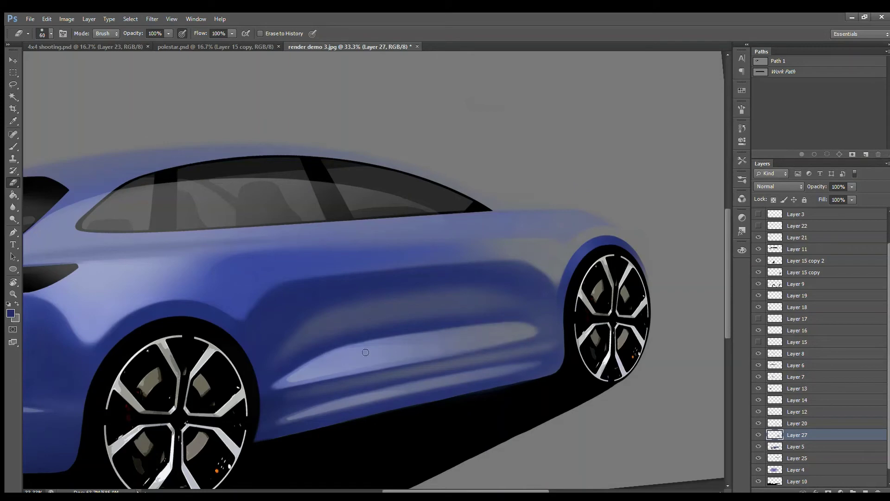
Warp the Layer 17 rear-panel detail to follow the tailgate curve
key(ctrl+minus)
key(bracketright)
key(bracketright)
key(bracketright)
key(alt+bracketright)
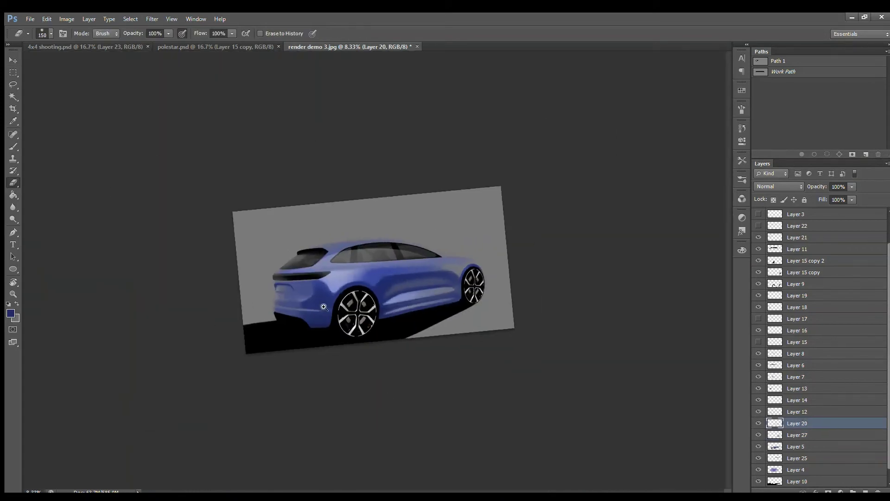
click(759, 319)
key(v)
ctrl+click(210, 305)
key(ctrl+t)
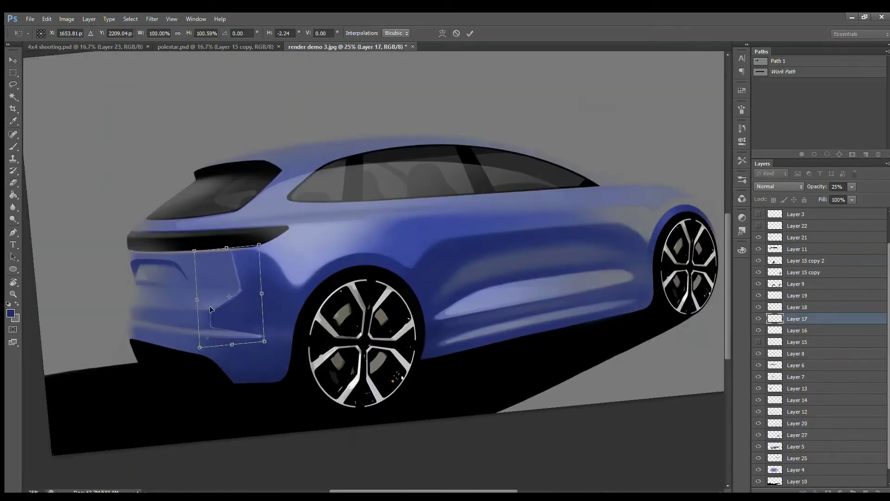
key(ctrl+plus)
key(ctrl+plus)
key(ctrl+plus)
drag(199, 376, 205, 370)
key(Return)
Lower the rear-panel detail's opacity to 17% and add a new empty layer
key(ctrl+minus)
key(ctrl+minus)
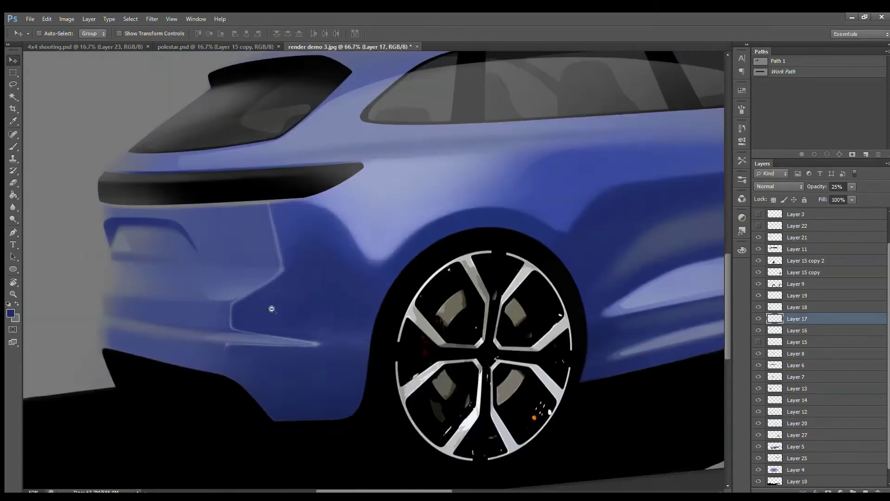
key(1)
key(7)
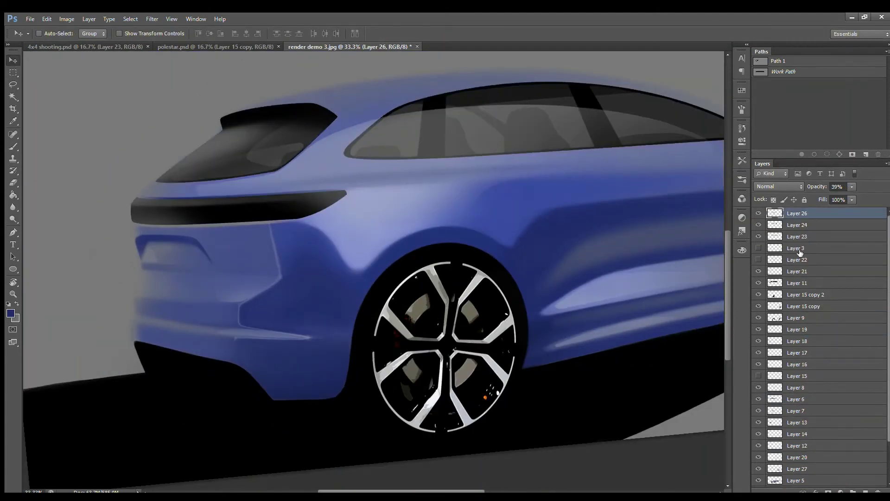
key(ctrl+shift+alt+n)
Trace a Pen path along the taillight's top edge and stroke it with a thin pink line
key(p)
click(136, 201)
drag(329, 194, 335, 194)
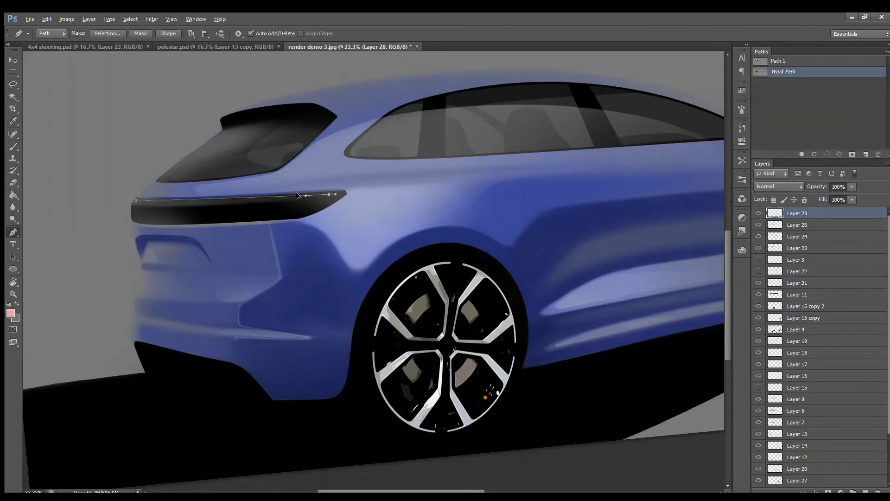
scroll(144, 208, up, 2)
key(b)
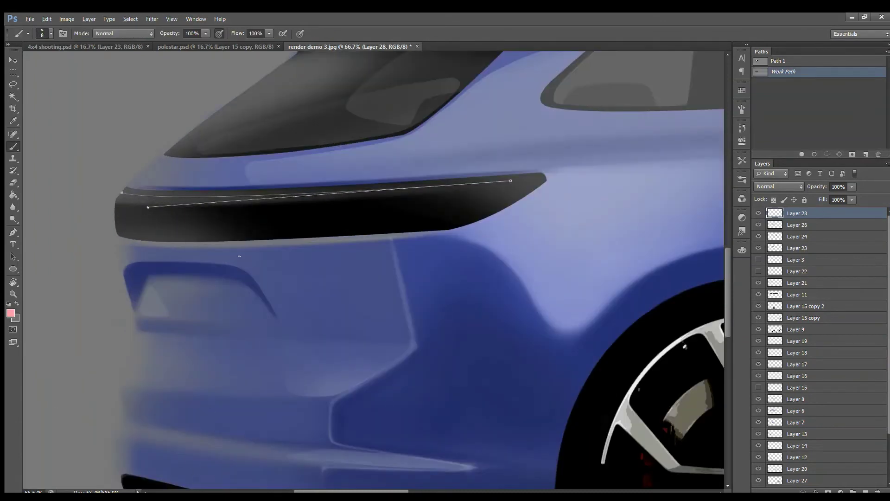
key(Return)
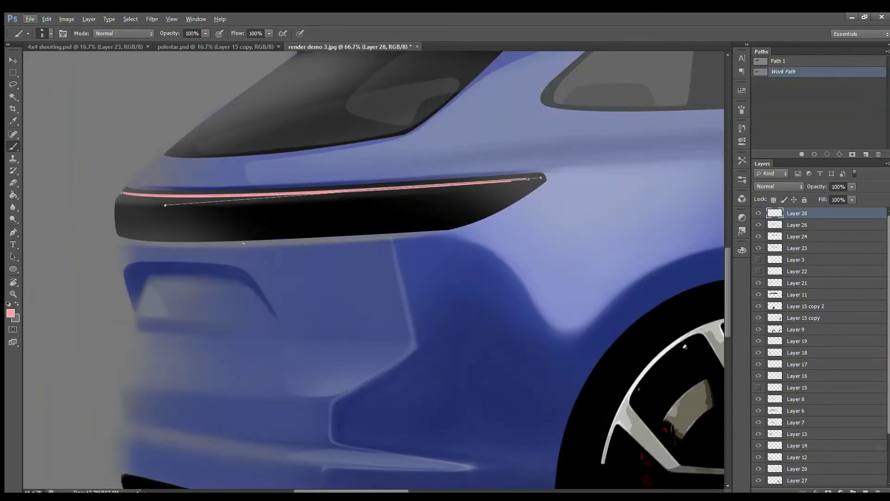
key(ctrl+alt+z)
key(ctrl+alt+z)
key(Return)
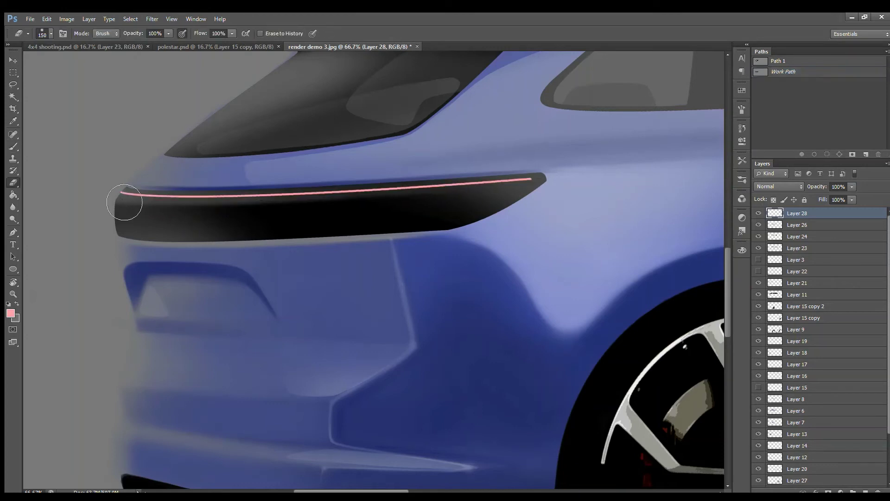
Stack a copy of the pink line lower, merge the lines, and erase their left ends
key(v)
mouse_move(298, 189)
mouse_down()
mouse_move(265, 225)
mouse_move(278, 232)
mouse_up()
key(e)
shift+click(813, 283)
key(ctrl+e)
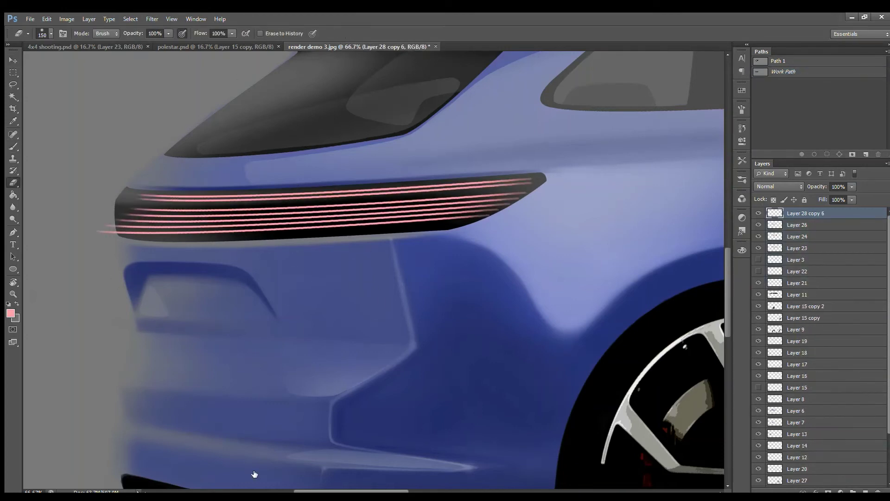
drag(112, 241, 448, 238)
Lasso the shortened lower pink lines and resize them with Free Transform
key(b)
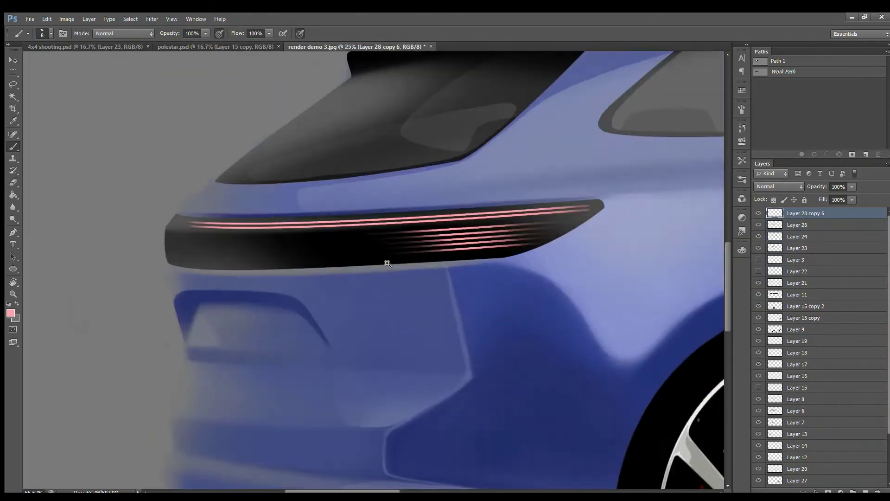
key(ctrl+plus)
key(l)
drag(391, 219, 234, 242)
key(ctrl+t)
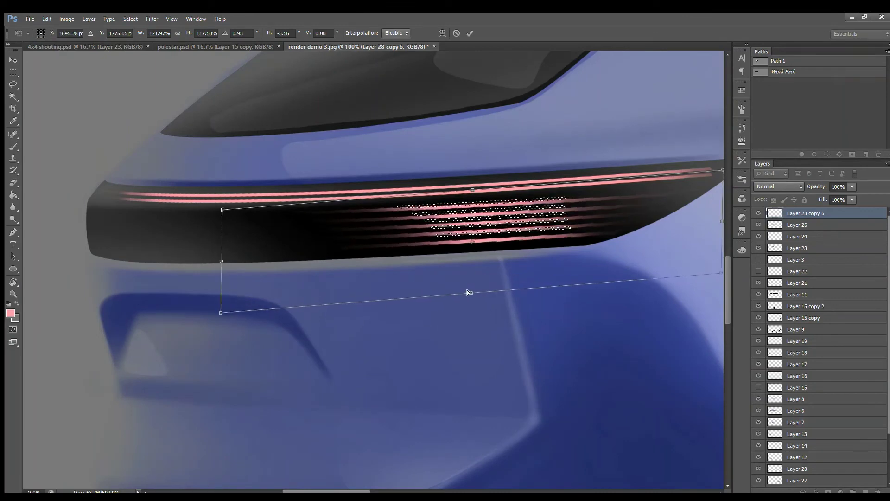
key(Return)
key(m)
key(ctrl+minus)
key(ctrl+minus)
key(ctrl+minus)
key(ctrl+shift+alt+n)
Dab a soft pale pink glow onto the taillight and lightly erase it
key(b)
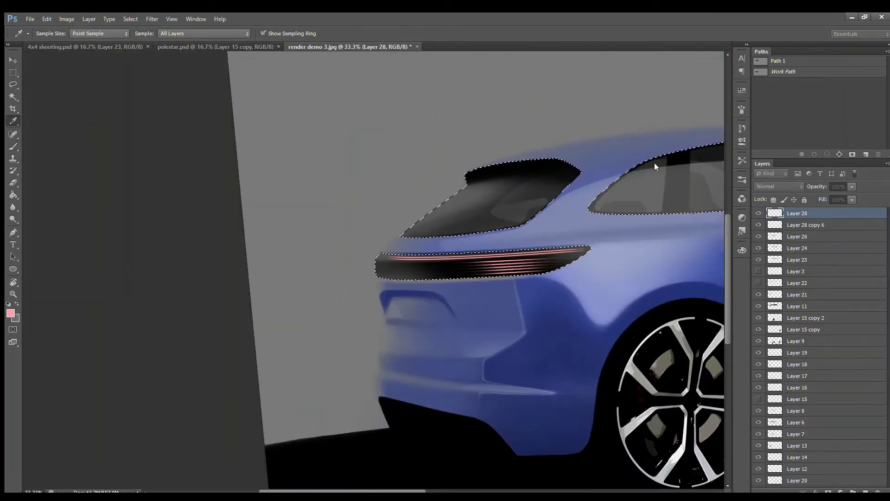
click(510, 264)
key(e)
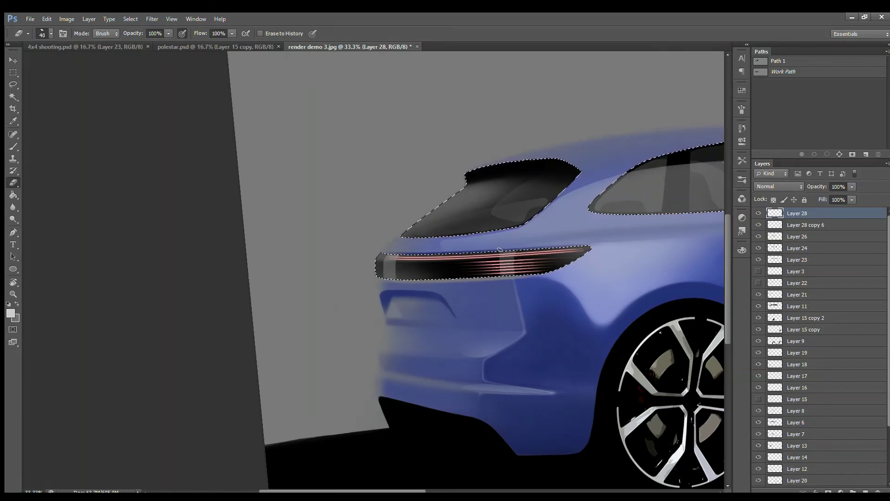
key(m)
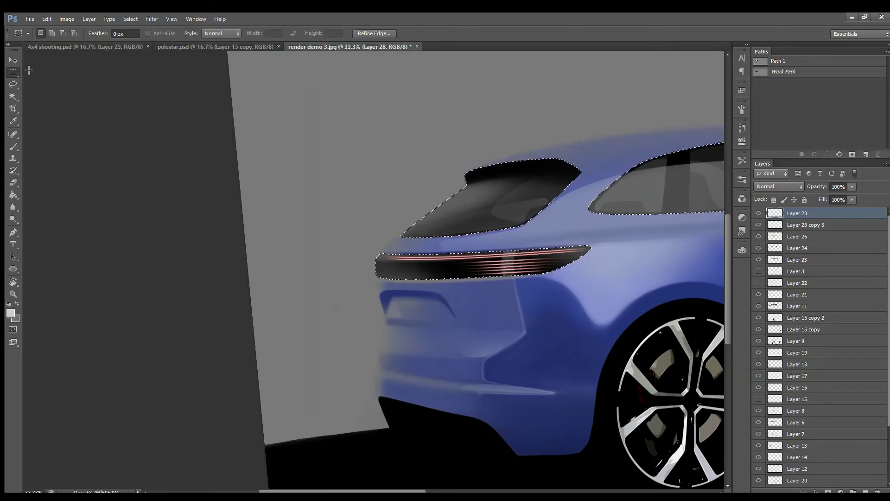
key(ctrl+minus)
Brush a thin blue line down the rear panel edge on Layer 29
key(b)
scroll(198, 308, up, 5)
scroll(288, 195, up, 3)
drag(282, 186, 290, 330)
drag(295, 362, 220, 214)
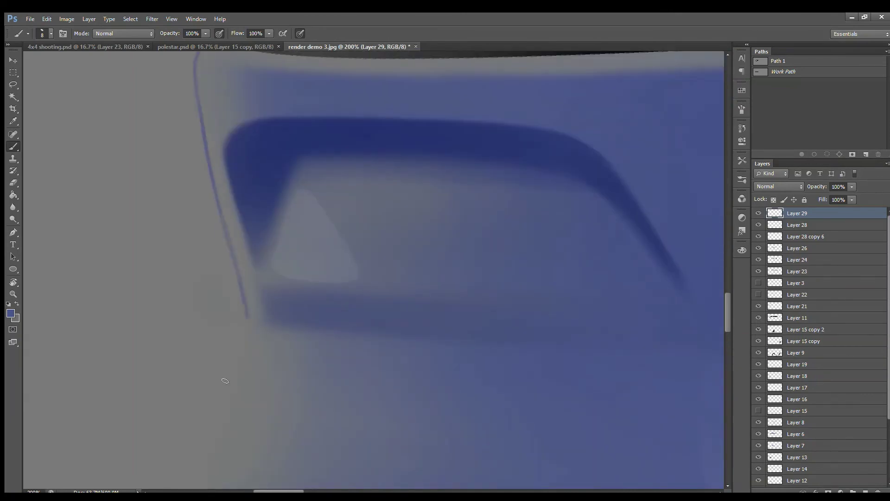
scroll(225, 381, down, 2)
scroll(225, 380, down, 1)
On Layer 4, paint the side mirror at the front window corner solid black
scroll(246, 208, down, 1)
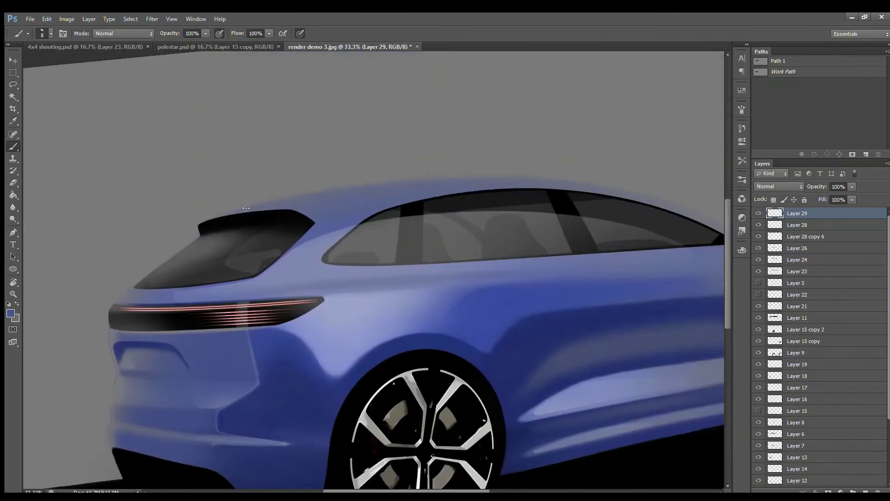
key(ctrl+z)
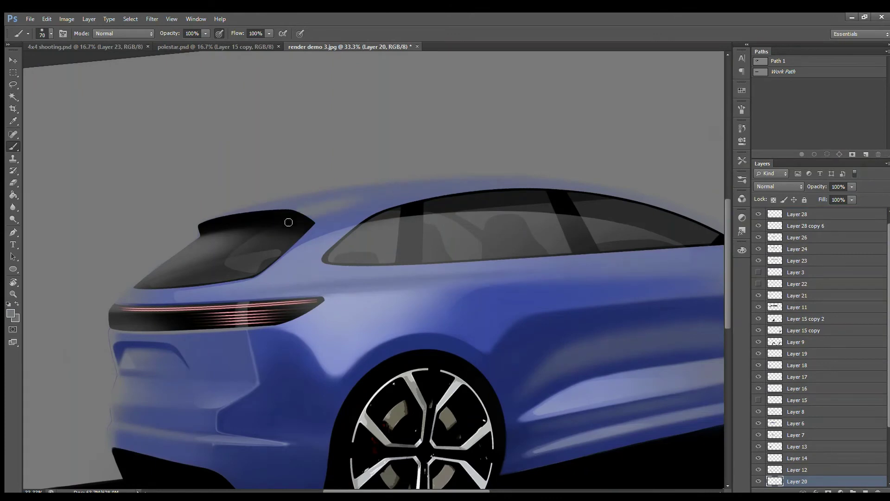
key(e)
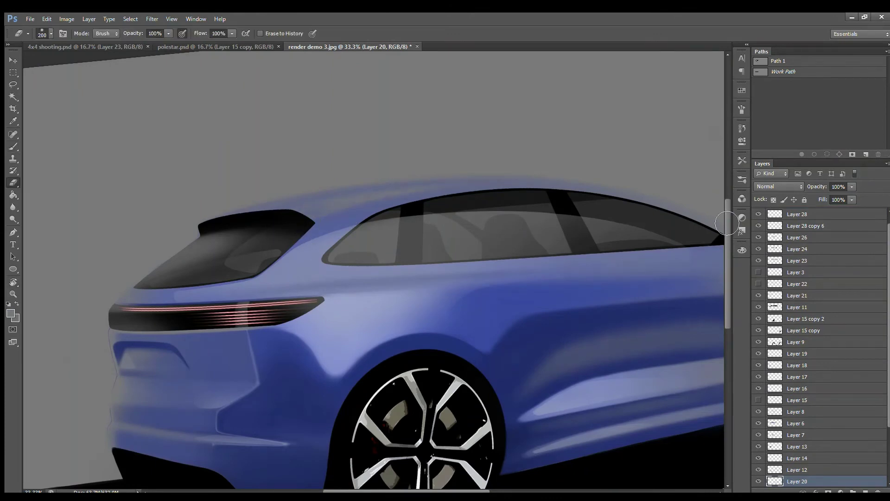
scroll(726, 223, down, 1)
ctrl+click(533, 266)
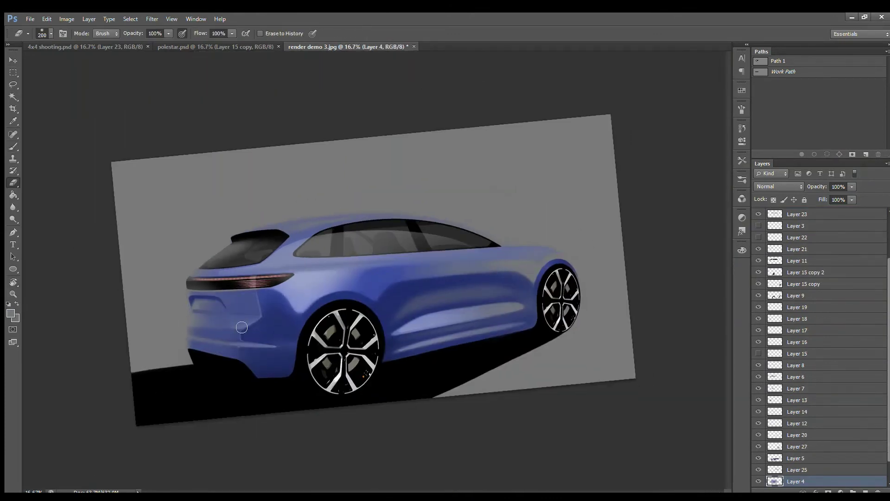
key(b)
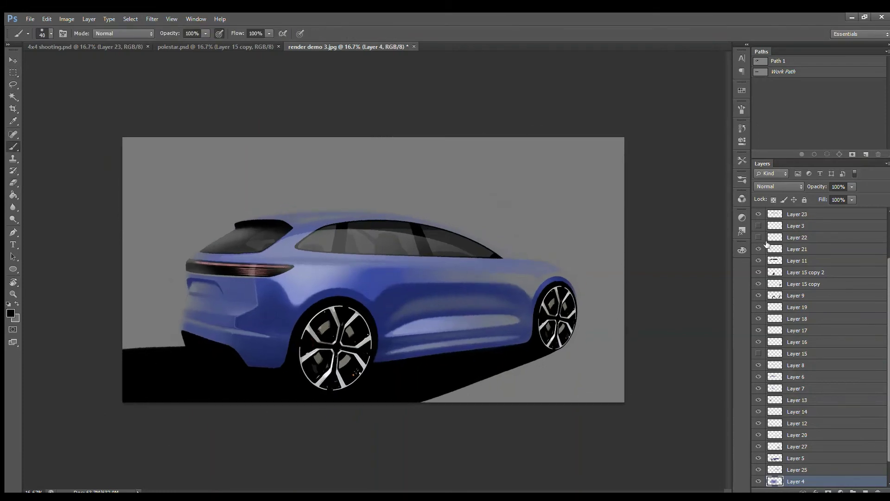
scroll(551, 251, up, 5)
drag(483, 234, 523, 249)
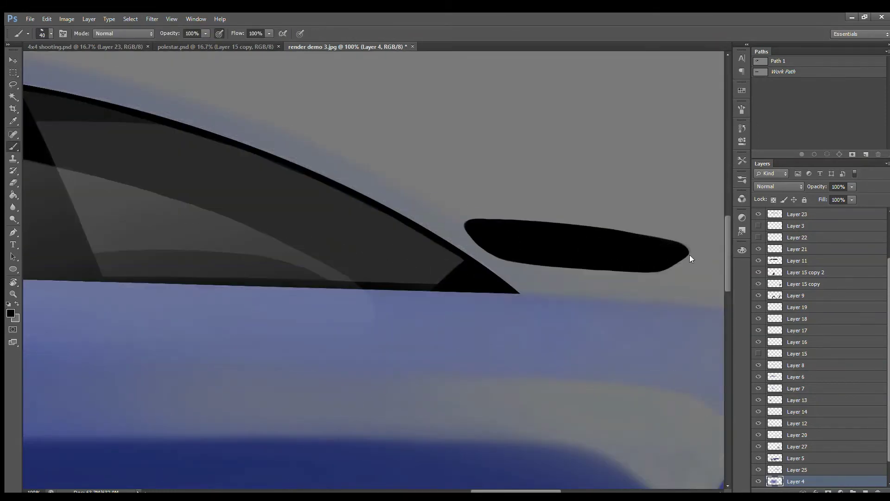
scroll(441, 239, down, 4)
Hide sketch Layer 3 and erase the black mirror to shape
key(v)
key(e)
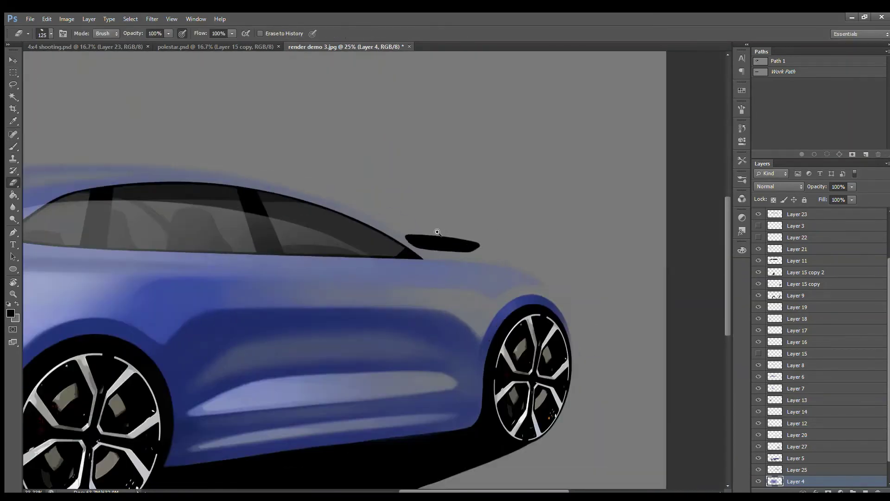
scroll(431, 233, up, 2)
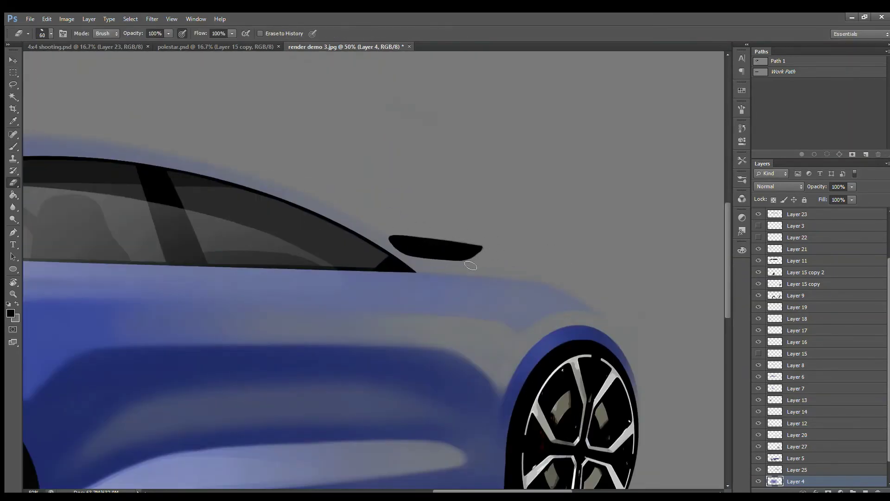
key(b)
Paint a dark diagonal door shadow on new Layer 30 and move it lower in the stack
key(ctrl+shift+alt+n)
drag(387, 246, 264, 341)
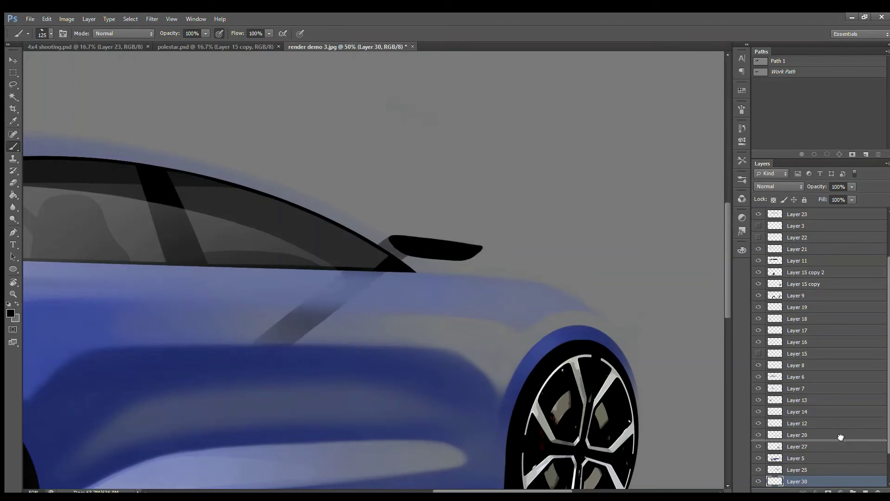
drag(841, 437, 841, 418)
key(e)
scroll(536, 318, down, 3)
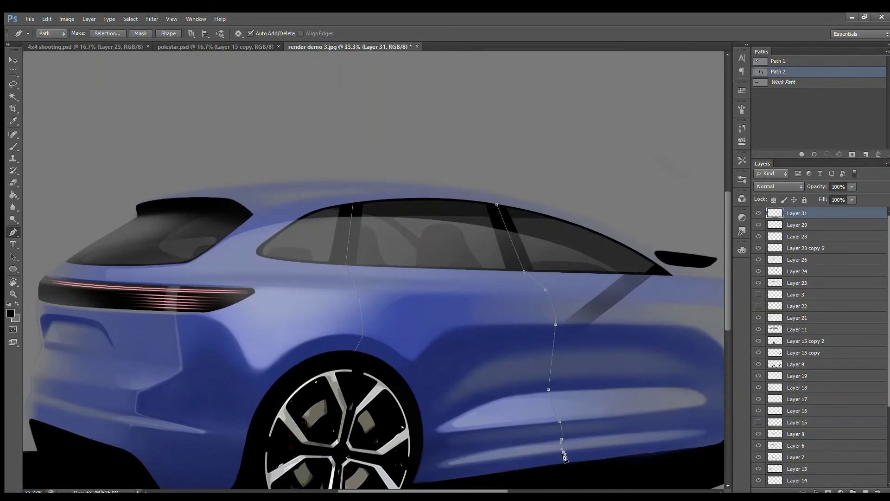
Path a door cut line from the window corner to the wheel arch, stroke it dark at 44% opacity
scroll(564, 456, down, 2)
scroll(403, 294, up, 2)
drag(433, 205, 450, 229)
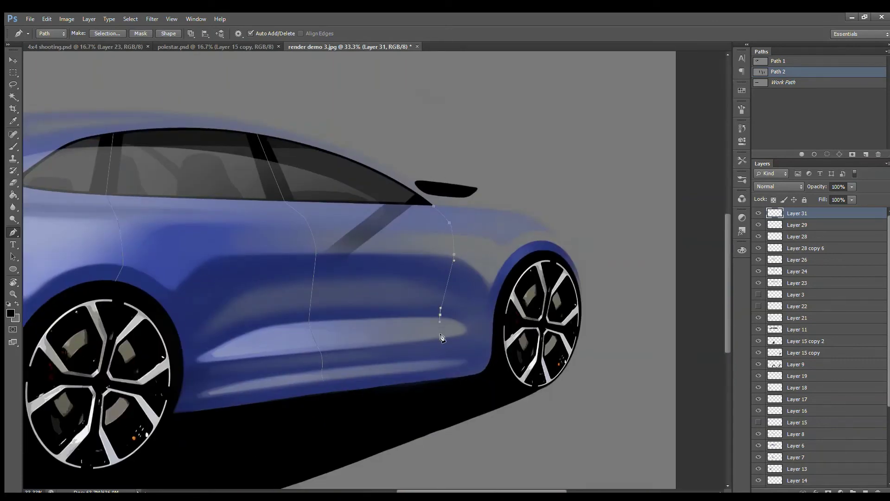
click(167, 401)
scroll(167, 402, down, 1)
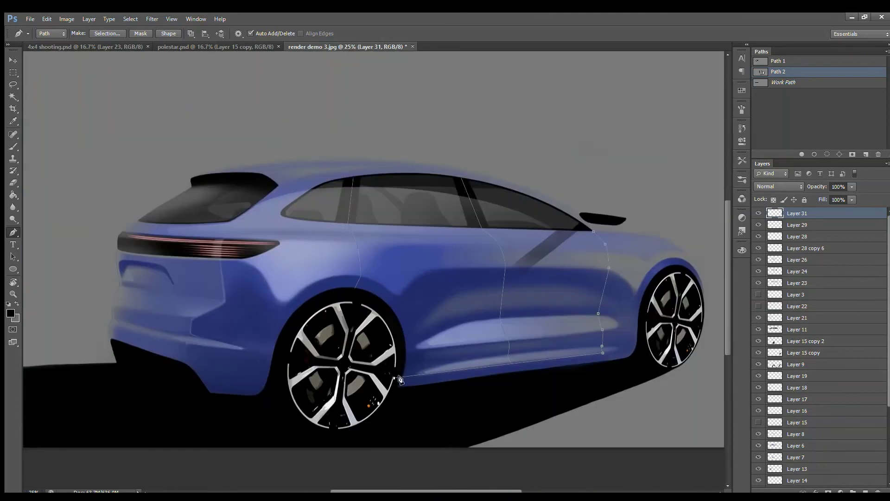
key(b)
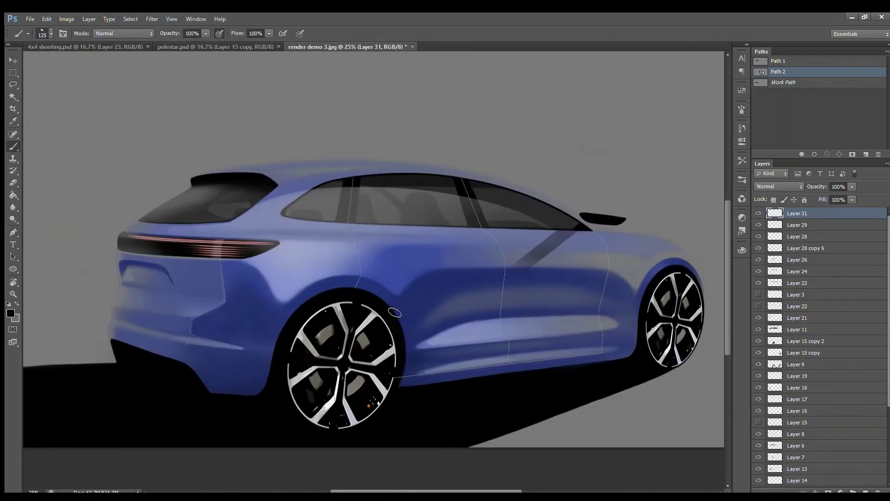
key(p)
click(816, 116)
key(4)
key(4)
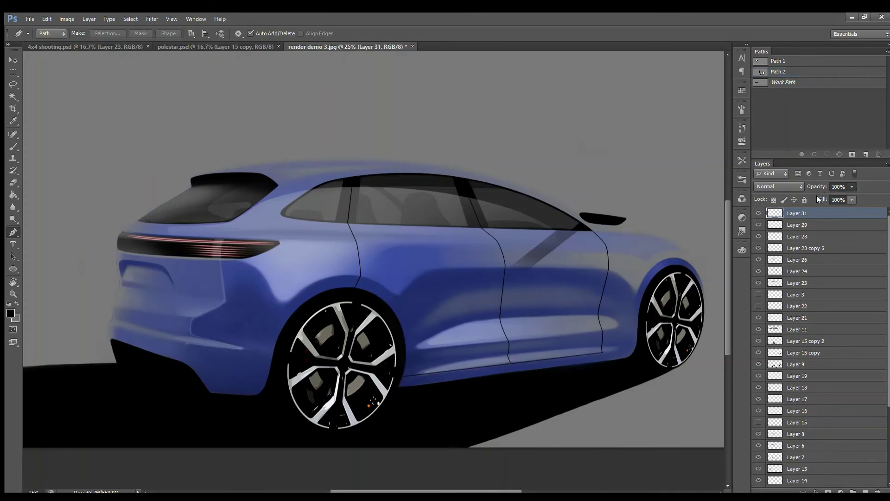
Brush a small dark rounded handle shape onto the door cut line
key(b)
scroll(278, 278, up, 3)
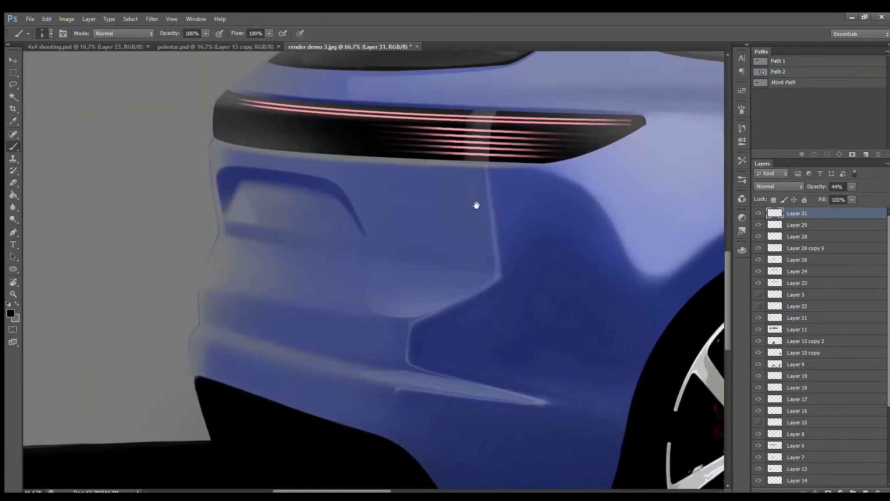
scroll(477, 205, up, 1)
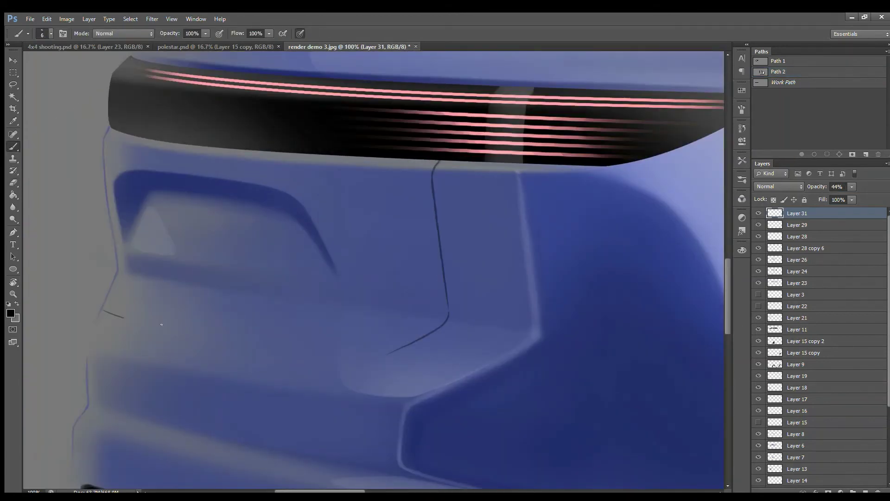
scroll(324, 278, down, 3)
scroll(465, 227, up, 1)
scroll(417, 338, down, 2)
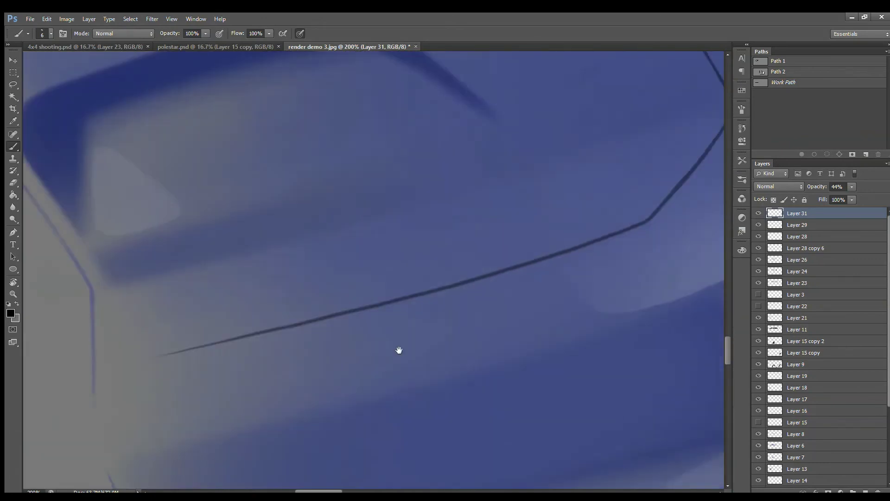
scroll(289, 340, up, 1)
drag(375, 321, 364, 326)
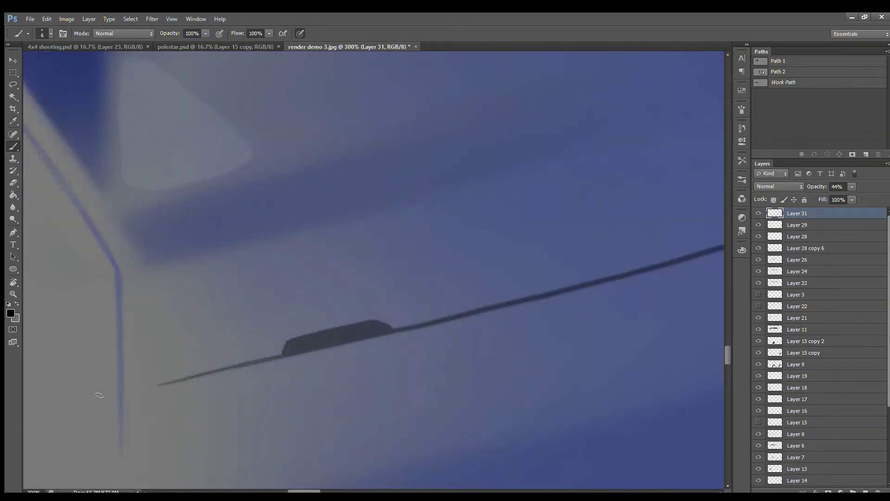
scroll(310, 368, down, 4)
Paint a highlight stroke on the tail light and check Layer 28 copy 6 visibility
scroll(110, 337, up, 3)
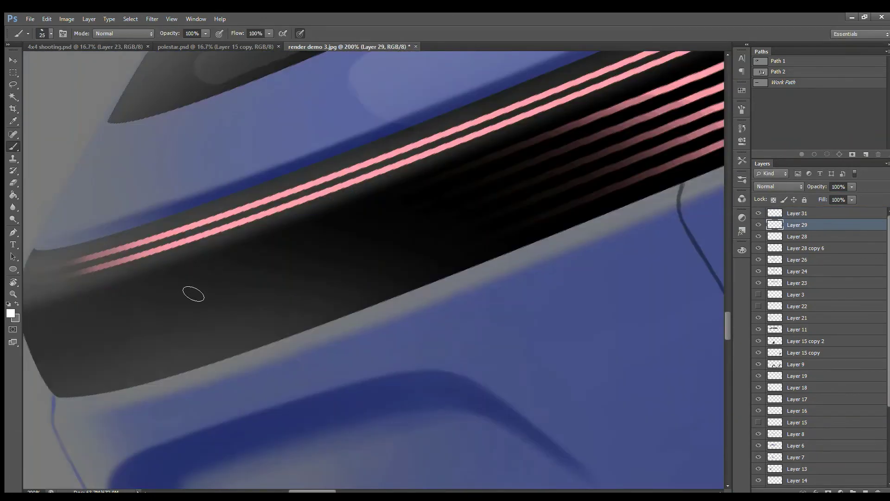
mouse_move(163, 304)
mouse_down()
mouse_move(262, 275)
mouse_move(202, 298)
mouse_up()
scroll(184, 298, down, 5)
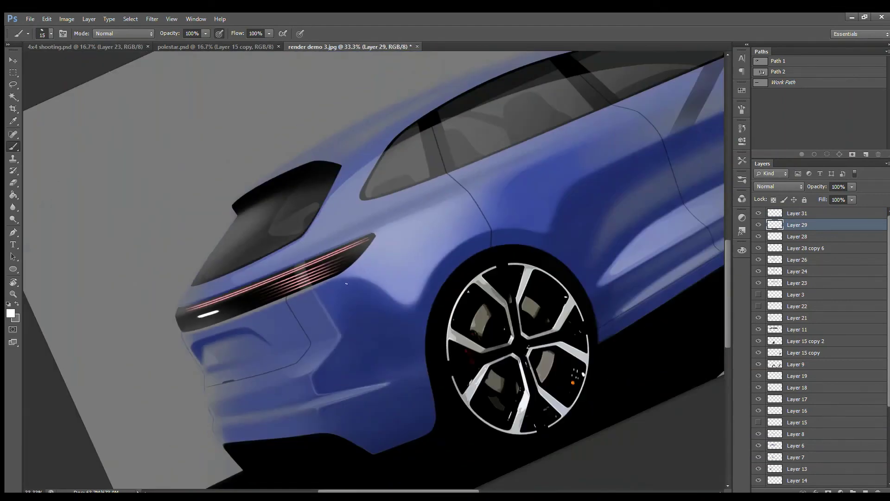
click(759, 248)
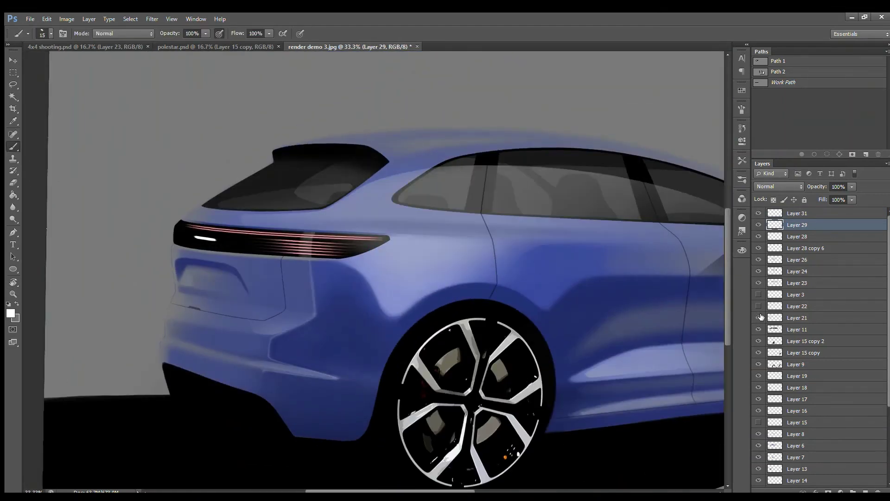
Sample the pink light colour and paint a thin pink rim light along the spoiler edge
alt+click(287, 236)
scroll(334, 239, up, 5)
key(bracketleft)
key(bracketleft)
key(bracketleft)
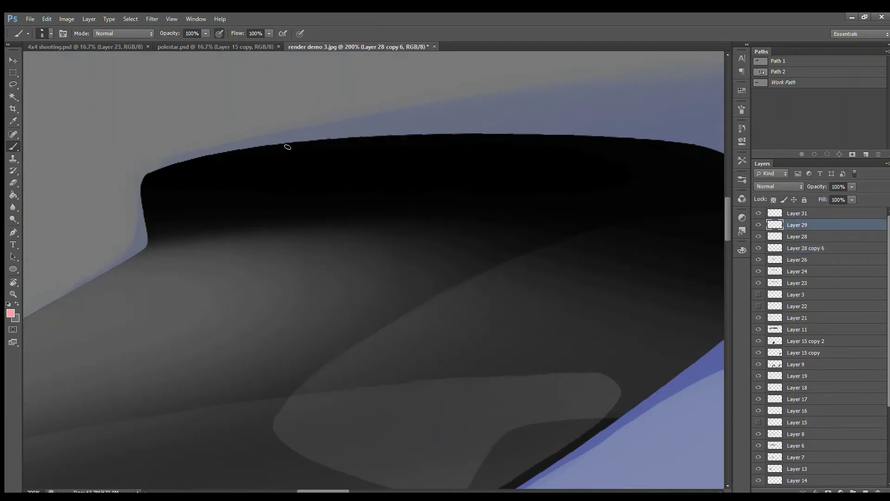
drag(288, 143, 510, 137)
scroll(337, 161, up, 1)
scroll(337, 160, down, 6)
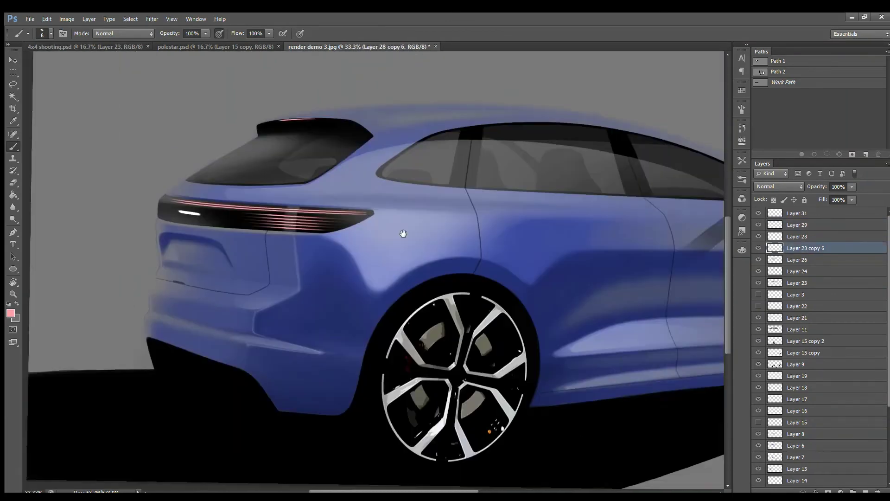
scroll(401, 234, down, 1)
On a new layer, paint a long grey highlight along the lower body edge
key(ctrl+shift+alt+n)
scroll(365, 314, up, 3)
key(bracketright)
scroll(365, 314, up, 1)
mouse_move(344, 325)
mouse_down()
mouse_move(501, 258)
mouse_move(318, 322)
mouse_up()
key(ctrl+z)
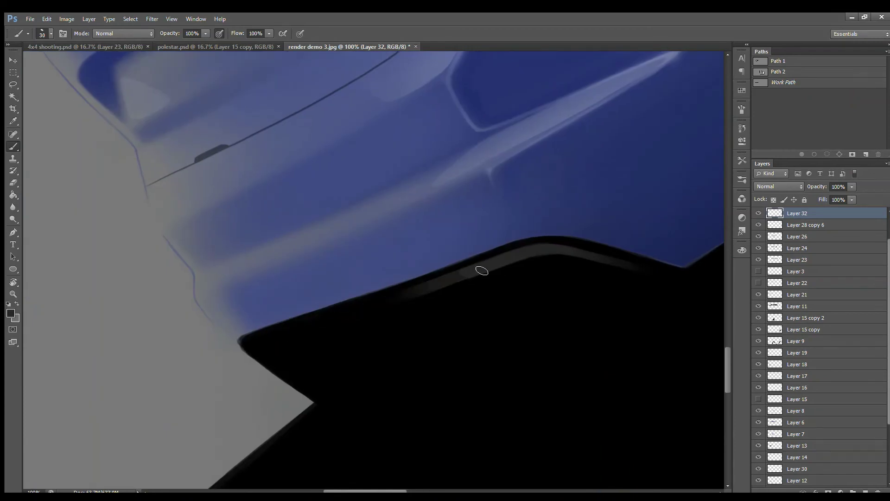
mouse_move(479, 269)
mouse_down()
mouse_move(317, 333)
mouse_move(366, 308)
mouse_up()
key(ctrl+z)
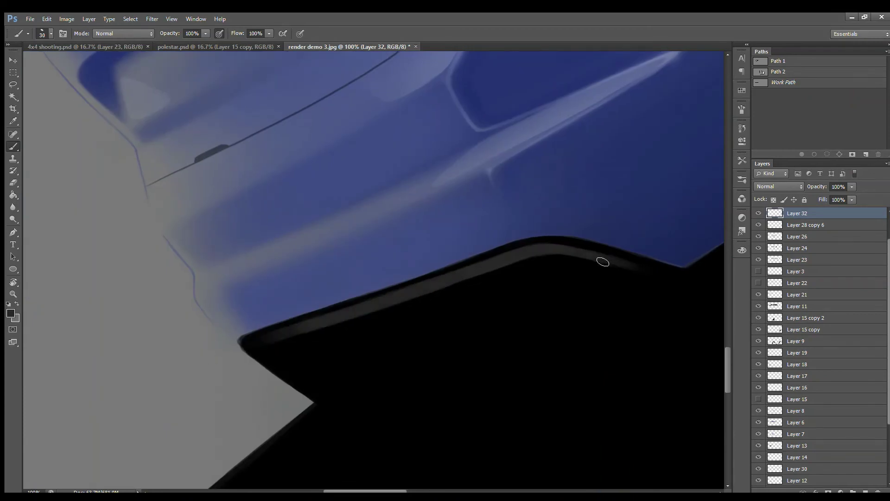
scroll(600, 260, down, 1)
scroll(596, 255, down, 2)
Switch to Layer 24 and hide the sketch lines layer
ctrl+click(588, 249)
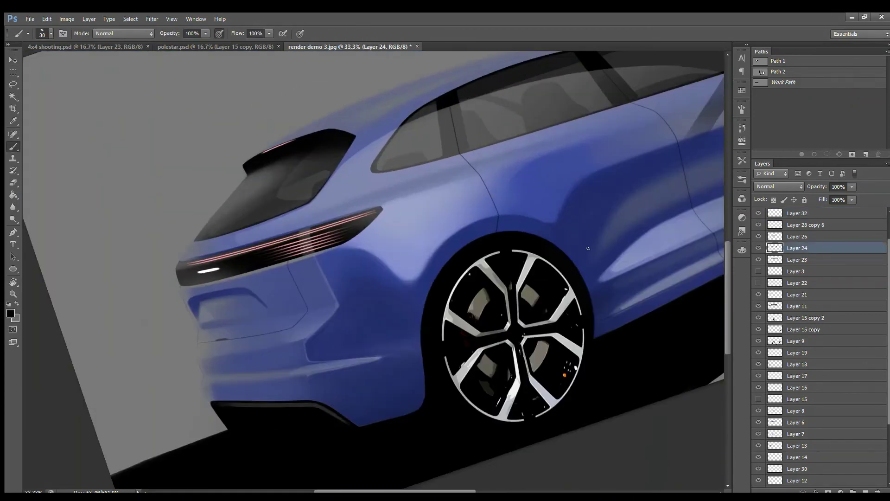
scroll(367, 95, up, 2)
scroll(366, 95, up, 1)
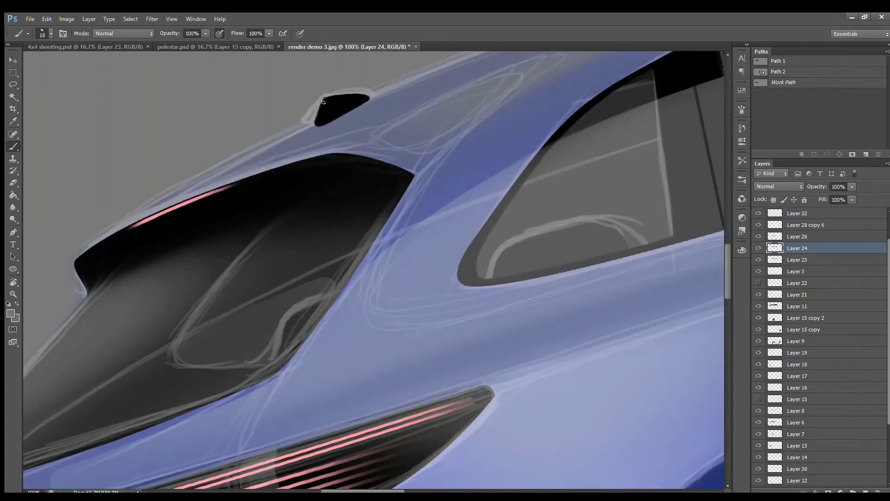
click(759, 271)
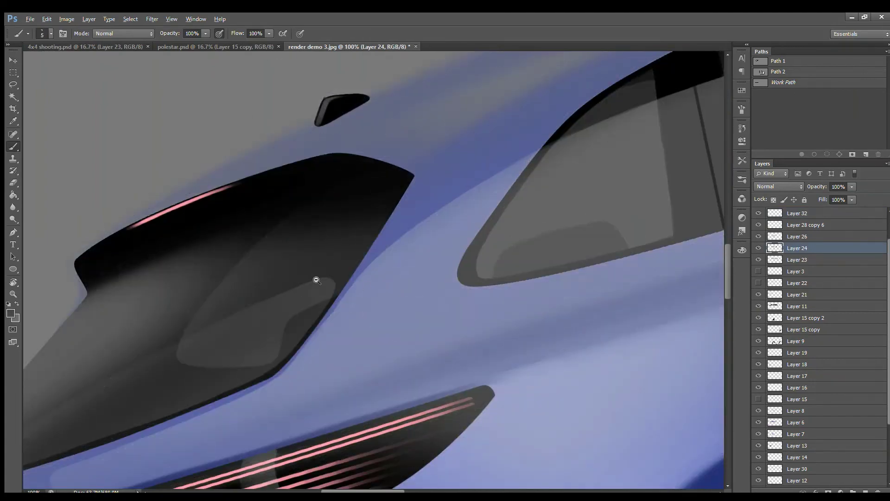
scroll(313, 278, down, 1)
key(e)
key(b)
scroll(297, 219, up, 2)
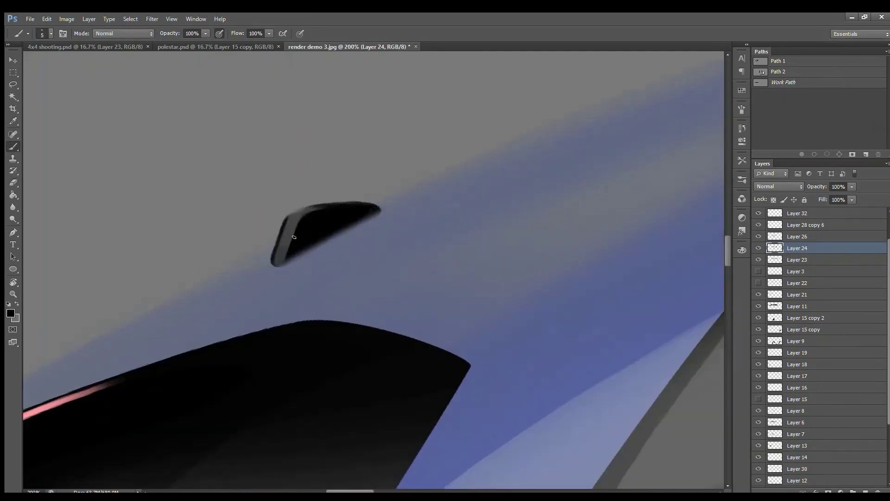
Paint a shaded underside below the side mirror with a larger brush
key(bracketright)
key(bracketright)
drag(371, 213, 279, 286)
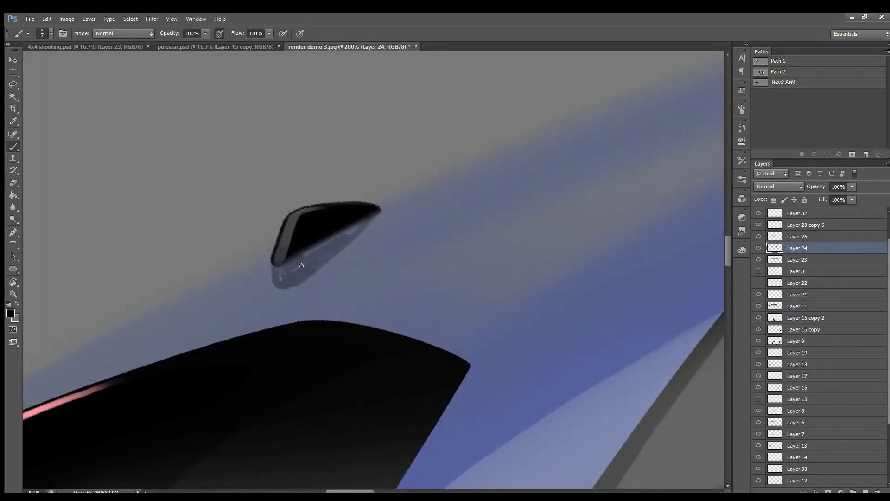
key(v)
scroll(277, 285, down, 3)
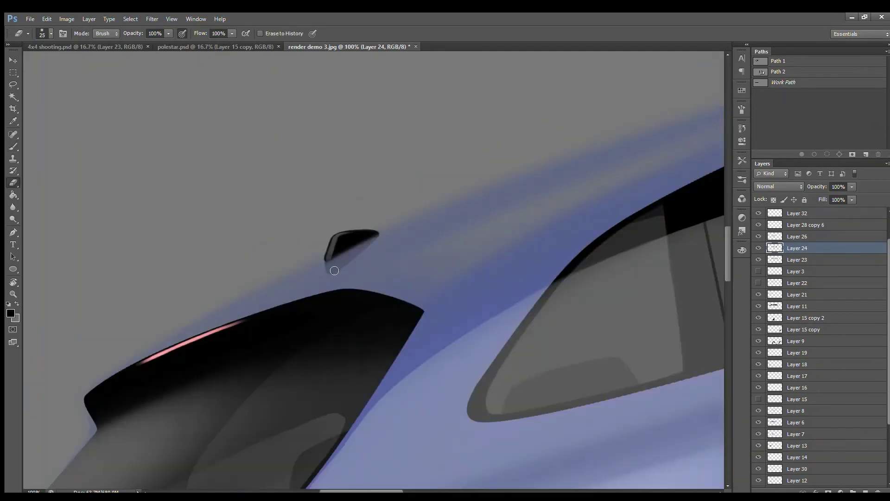
scroll(512, 282, down, 1)
scroll(513, 281, down, 1)
Fill the mirror's inner slot and face with grey, finishing edges with a smaller brush
key(b)
scroll(512, 281, up, 6)
mouse_move(179, 215)
mouse_down()
mouse_move(536, 268)
mouse_move(600, 238)
mouse_move(585, 254)
mouse_up()
mouse_move(219, 218)
mouse_down()
mouse_move(193, 219)
mouse_move(421, 229)
mouse_move(276, 290)
mouse_move(521, 254)
mouse_up()
key(bracketleft)
key(bracketleft)
key(bracketleft)
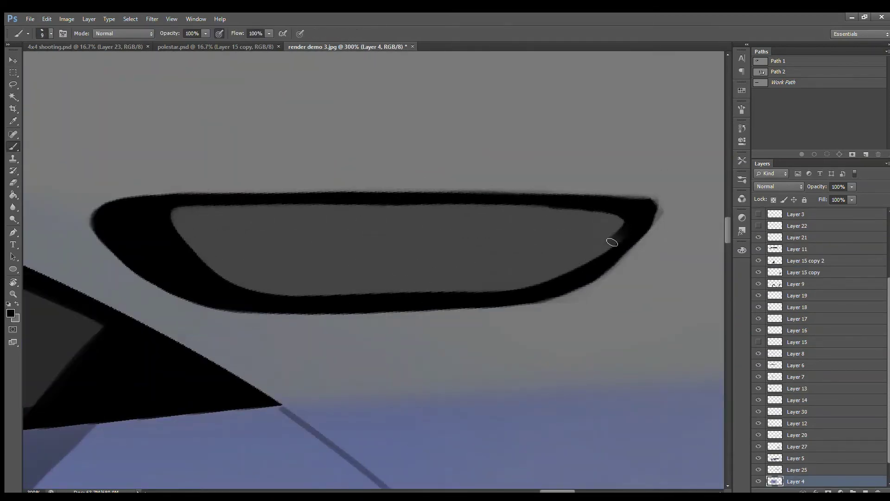
drag(610, 240, 626, 208)
On a new layer, draw an elliptical exhaust ring under the rear bumper, rotated and narrowed
ctrl+alt+click(275, 280)
drag(275, 280, 212, 338)
key(e)
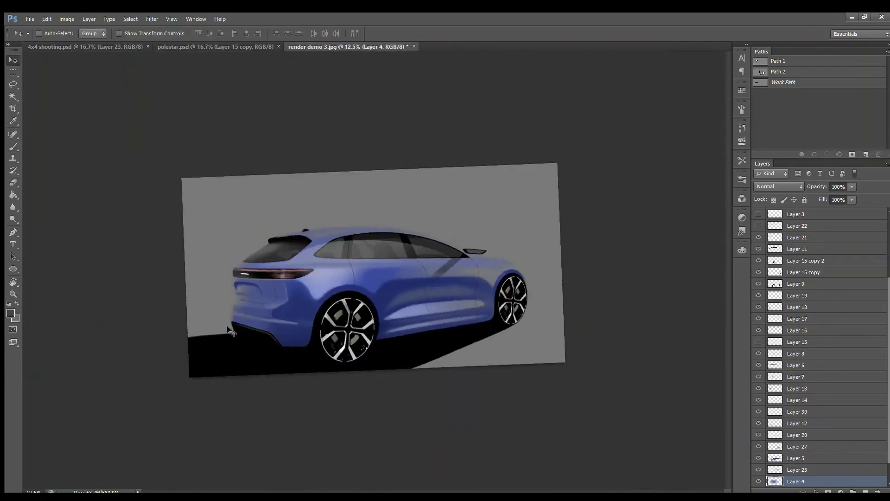
key(m)
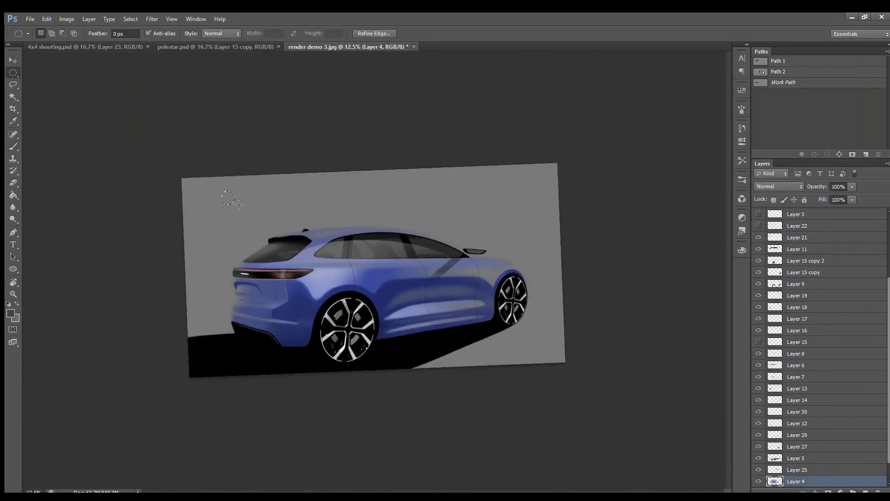
click(866, 491)
drag(228, 198, 252, 340)
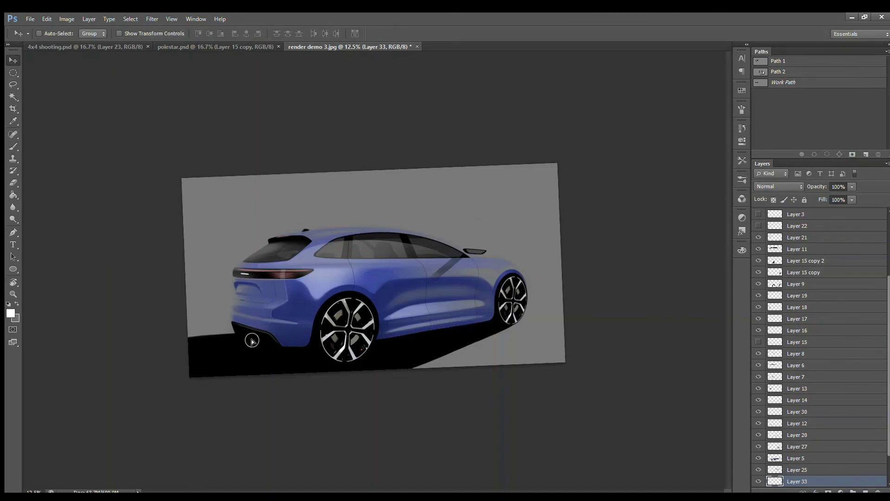
key(ctrl+t)
drag(185, 382, 183, 399)
scroll(157, 394, up, 3)
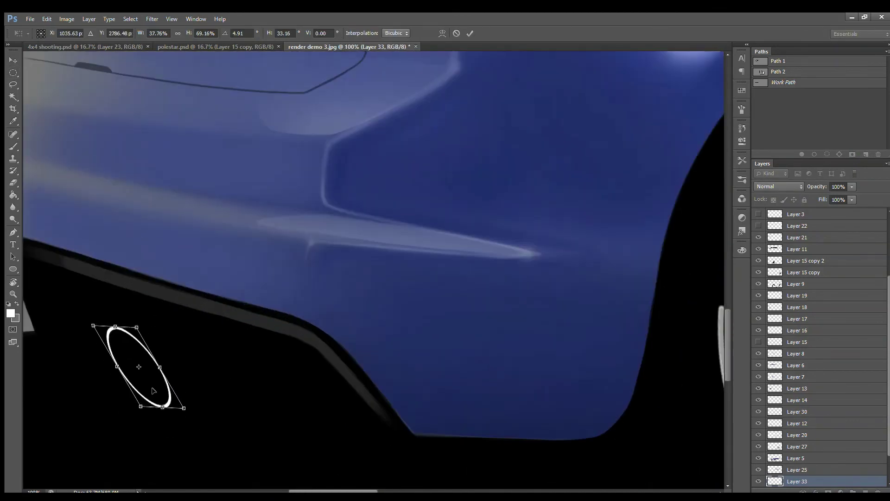
key(Return)
mouse_move(271, 375)
mouse_down()
mouse_move(215, 356)
mouse_move(199, 340)
mouse_up()
Duplicate the ring beside the first and paint a grey highlight above the left exhaust
key(ctrl+t)
key(Return)
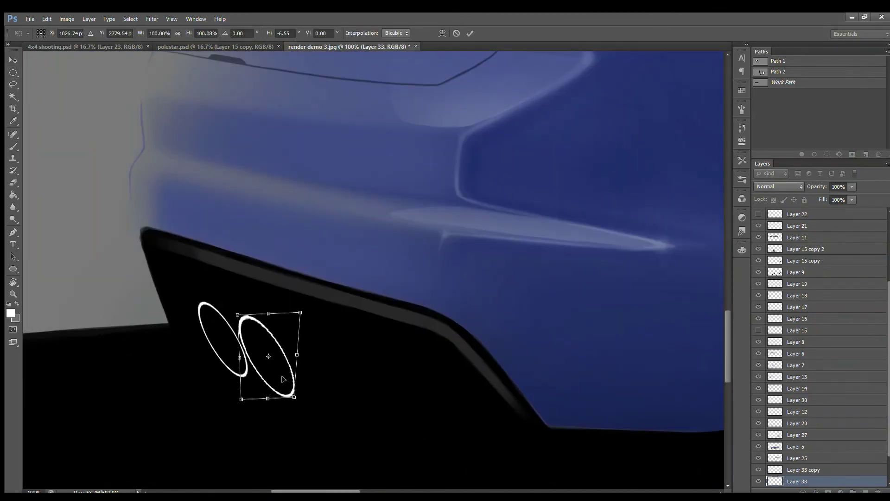
key(ctrl+alt+t)
key(Return)
key(e)
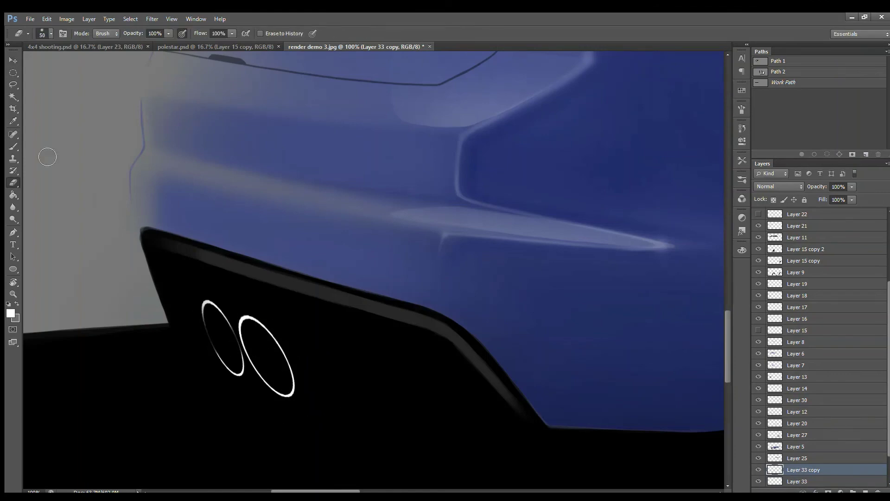
key(alt+bracketleft)
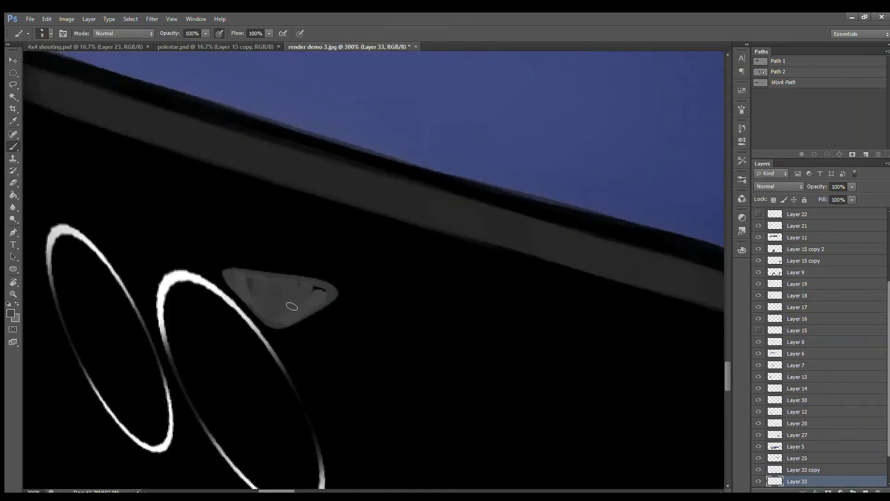
drag(91, 225, 137, 271)
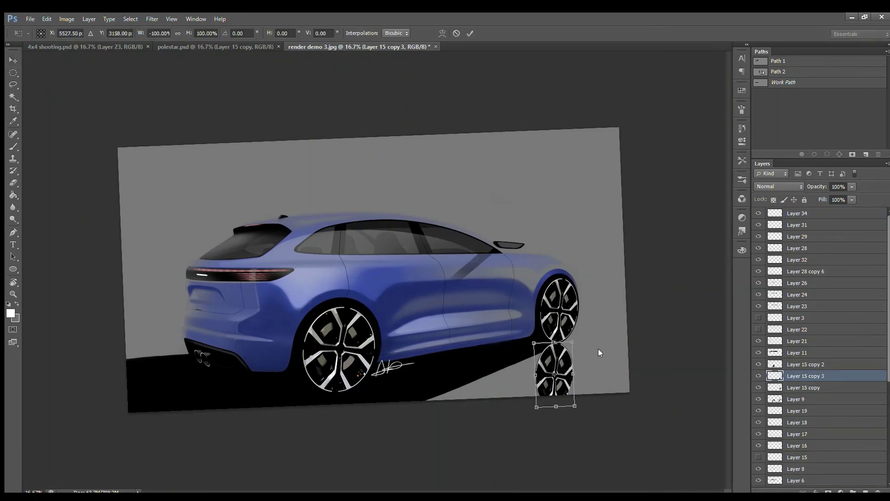
text(-100)
Confirm the flipped wheel reflection, erase its lower part, and paint soft tire highlights
key(Return)
key(e)
drag(576, 418, 564, 377)
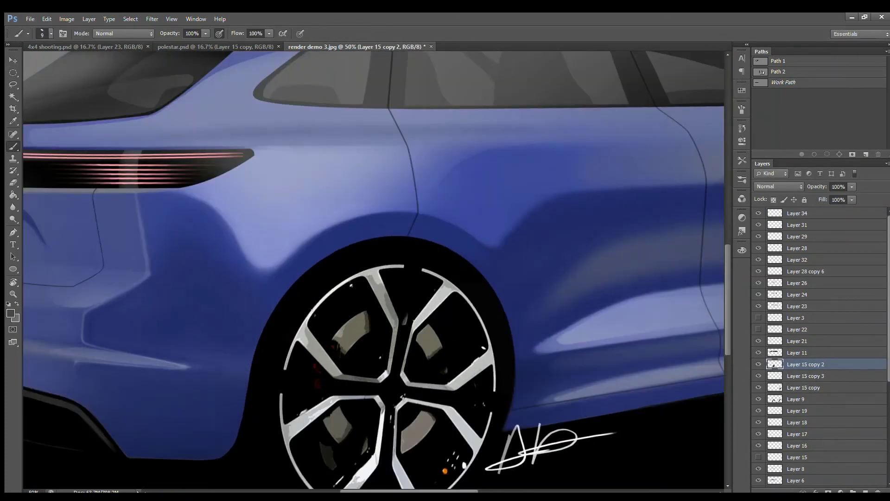
key(bracketright)
key(bracketright)
drag(276, 350, 337, 278)
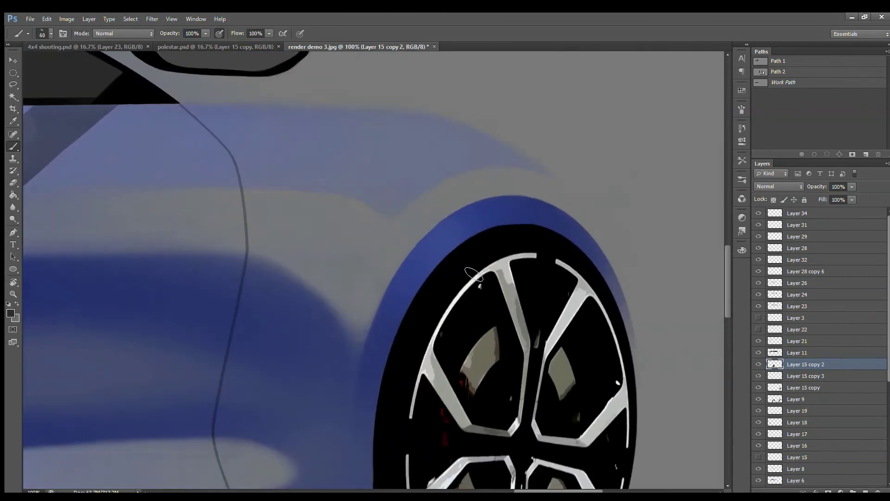
key(bracketleft)
key(bracketleft)
drag(547, 248, 460, 265)
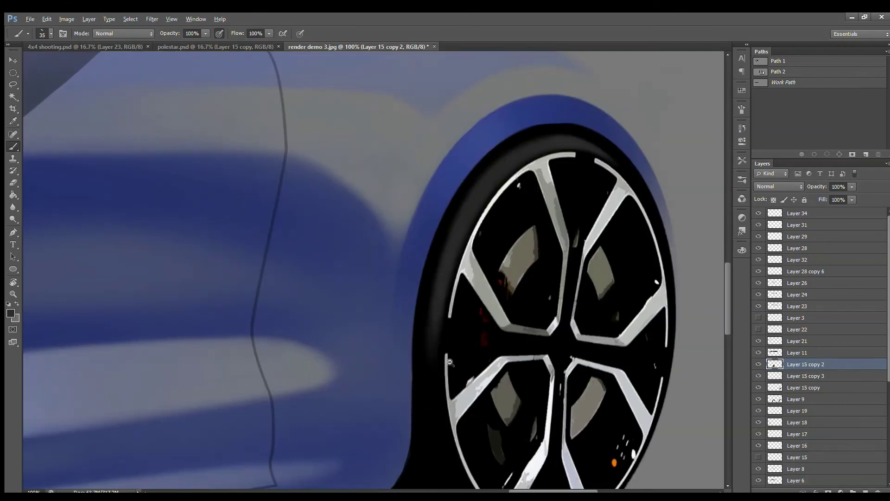
Zoom out and rotate the canvas view back to level
alt+click(450, 362)
key(r)
drag(402, 345, 408, 325)
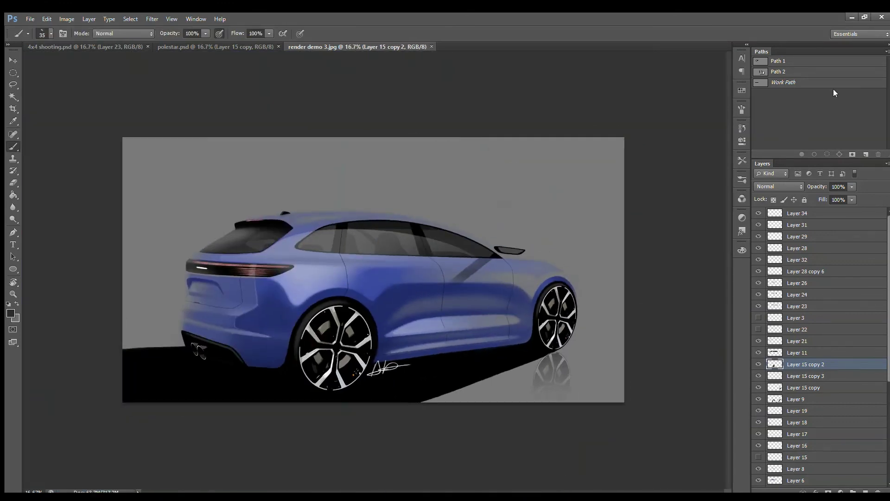